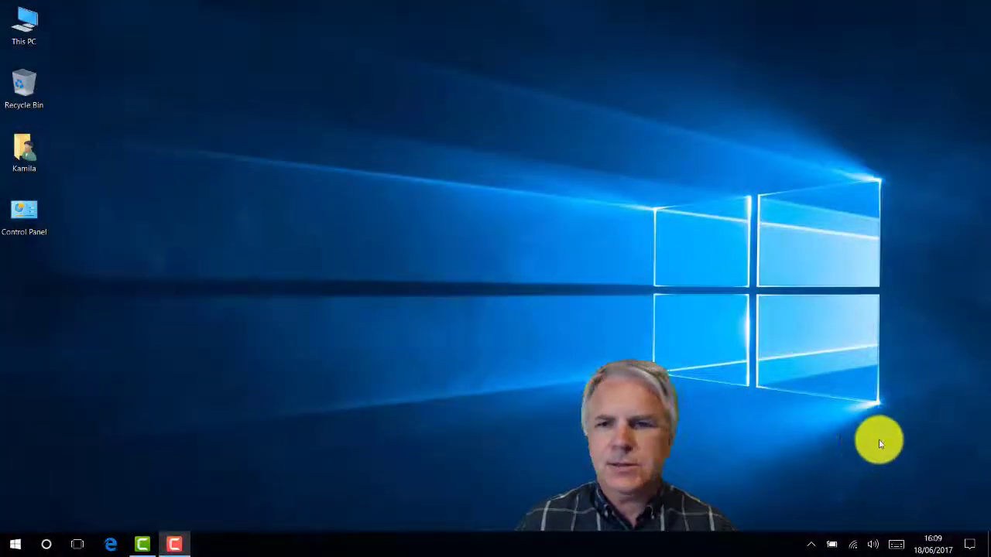
# Step: Turn off Bluetooth in the action center, and collapse and re-expand its quick actions
pyautogui.click(970, 547)
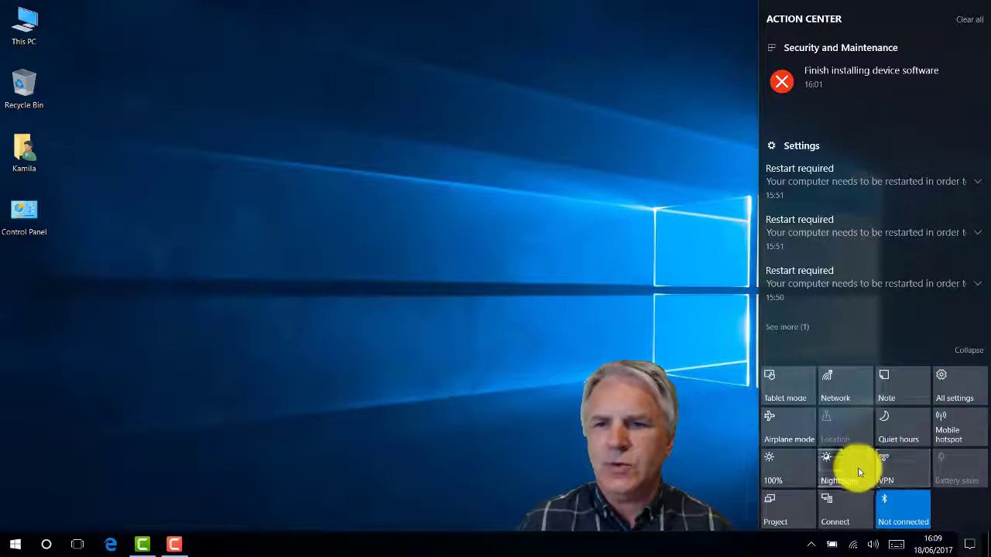
pyautogui.click(895, 511)
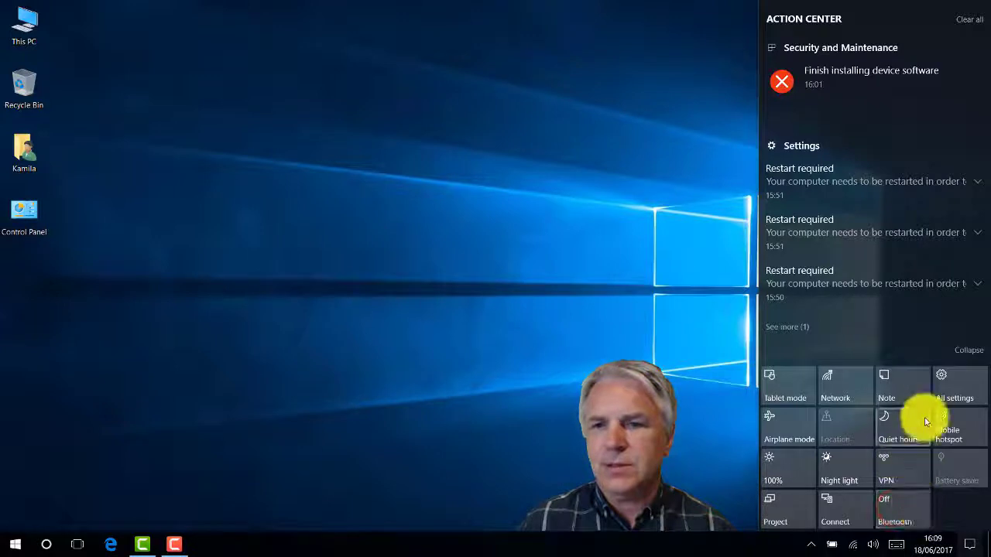
pyautogui.click(964, 352)
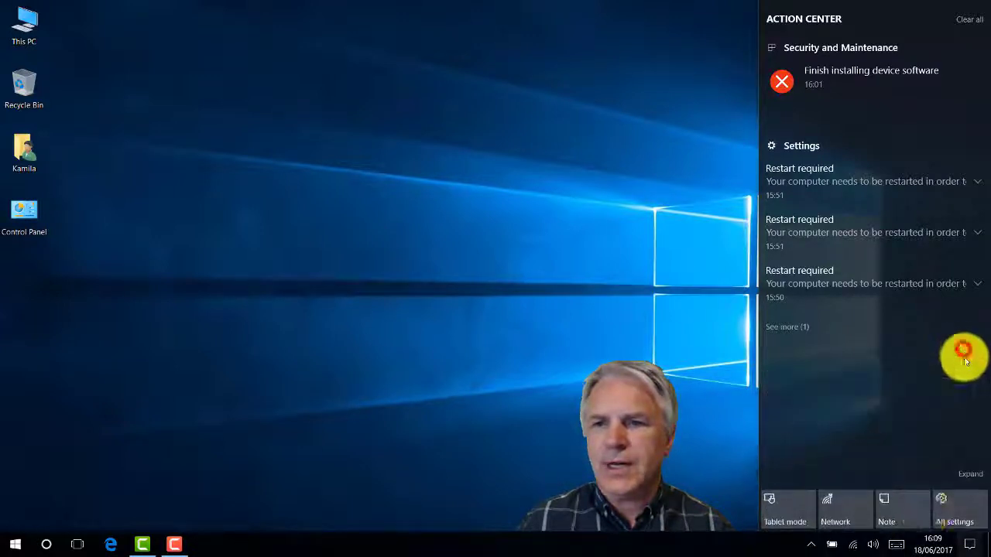
pyautogui.click(966, 476)
# Step: Open the System display settings and turn Night light on
pyautogui.click(952, 393)
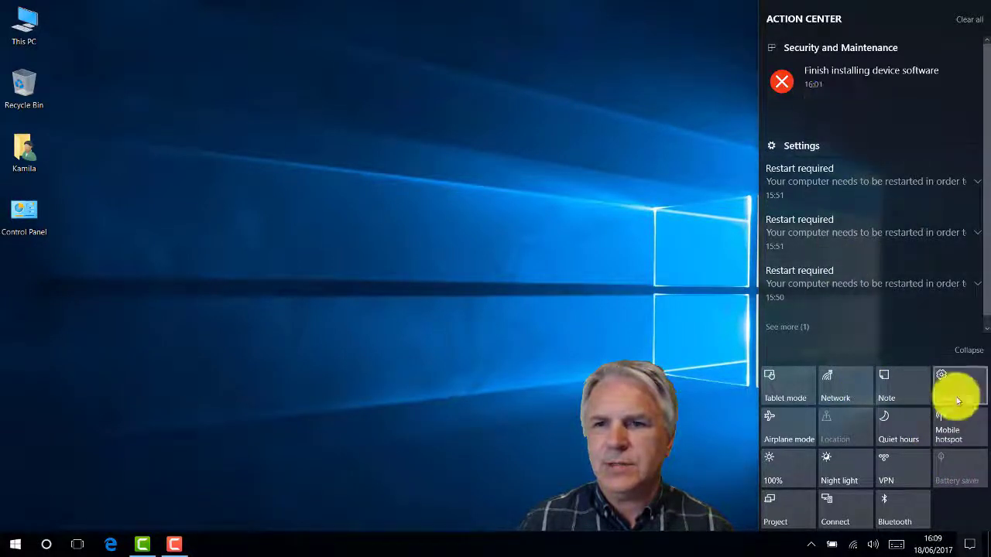
pyautogui.click(950, 383)
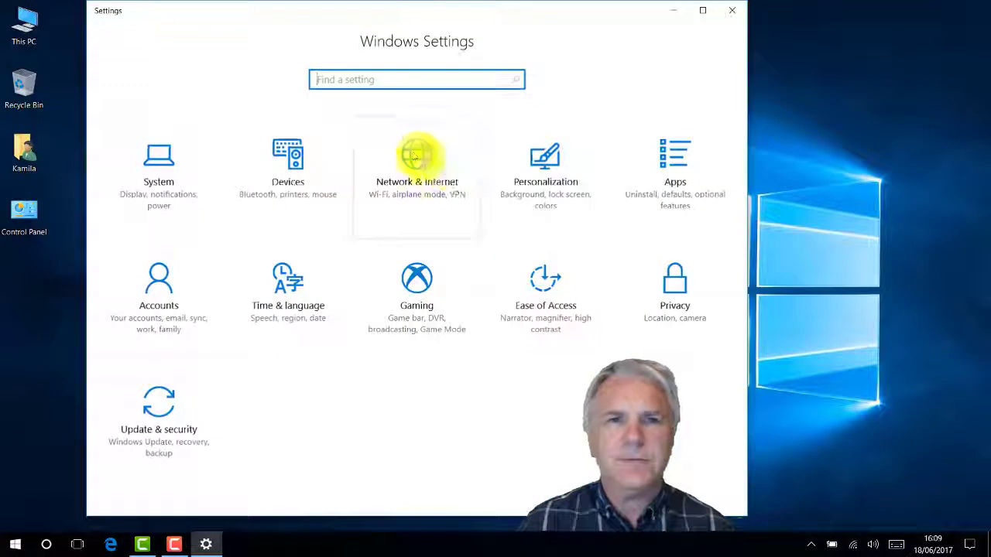
pyautogui.click(155, 169)
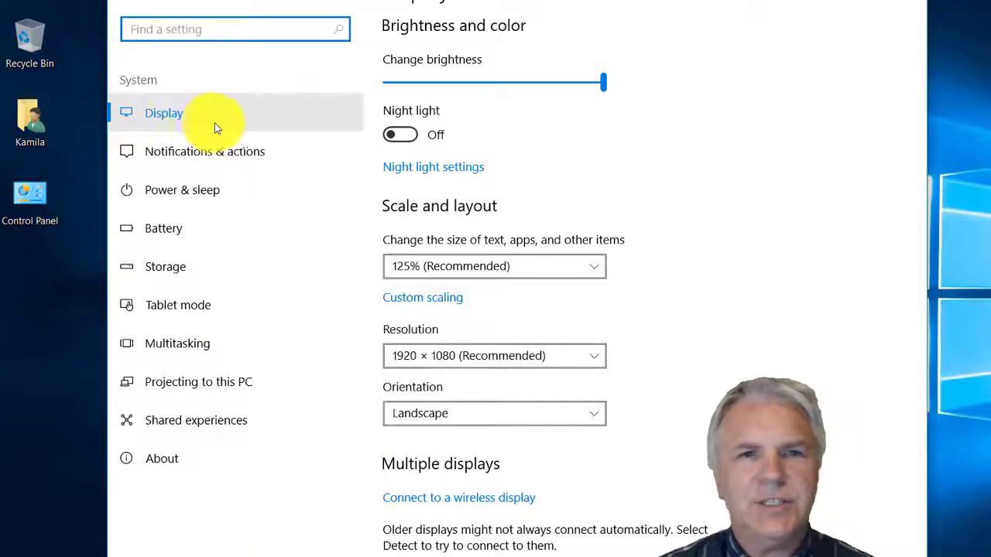
pyautogui.click(408, 138)
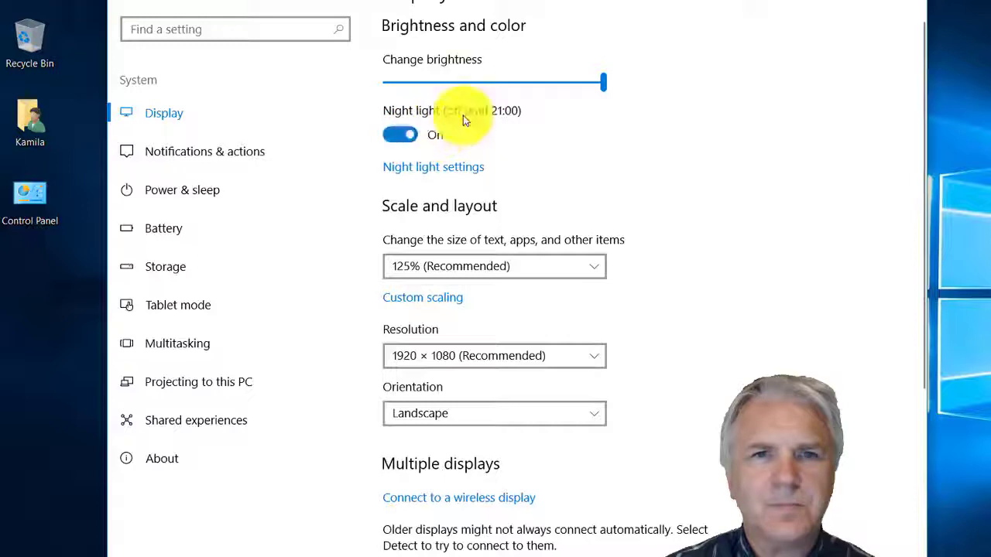
# Step: Set the night light's color temperature at night to slightly paler than the middle of the range
pyautogui.click(426, 170)
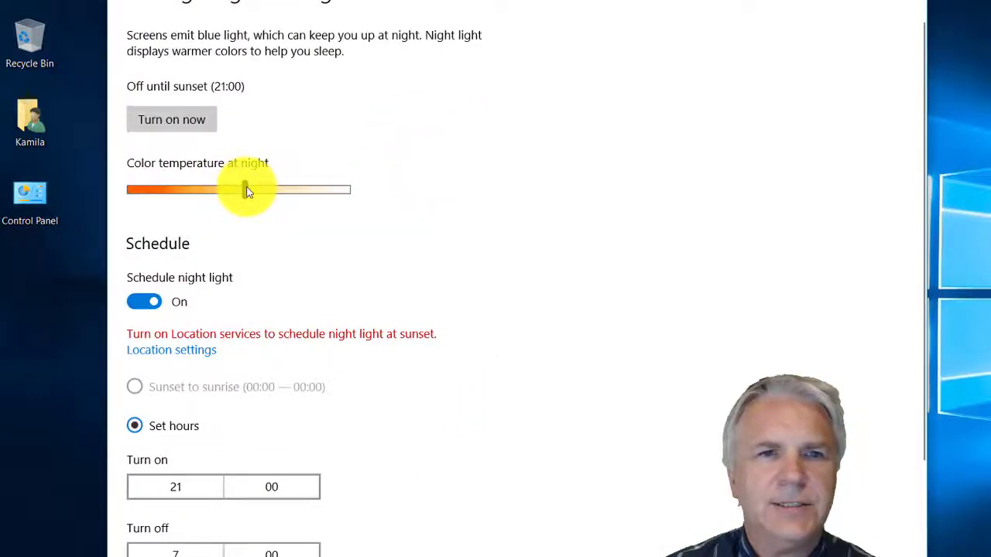
pyautogui.moveTo(247, 191); pyautogui.dragTo(268, 200)
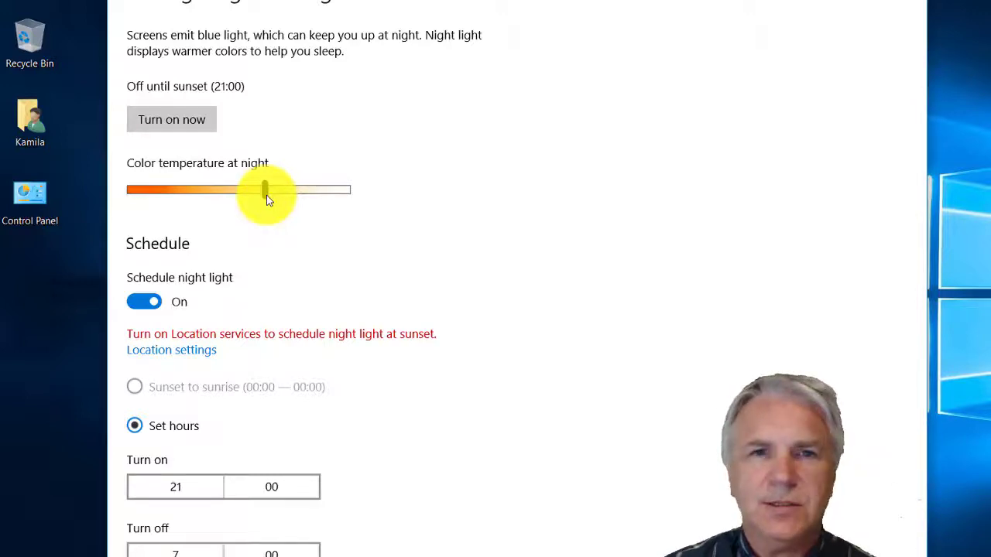
pyautogui.moveTo(266, 195); pyautogui.dragTo(277, 197)
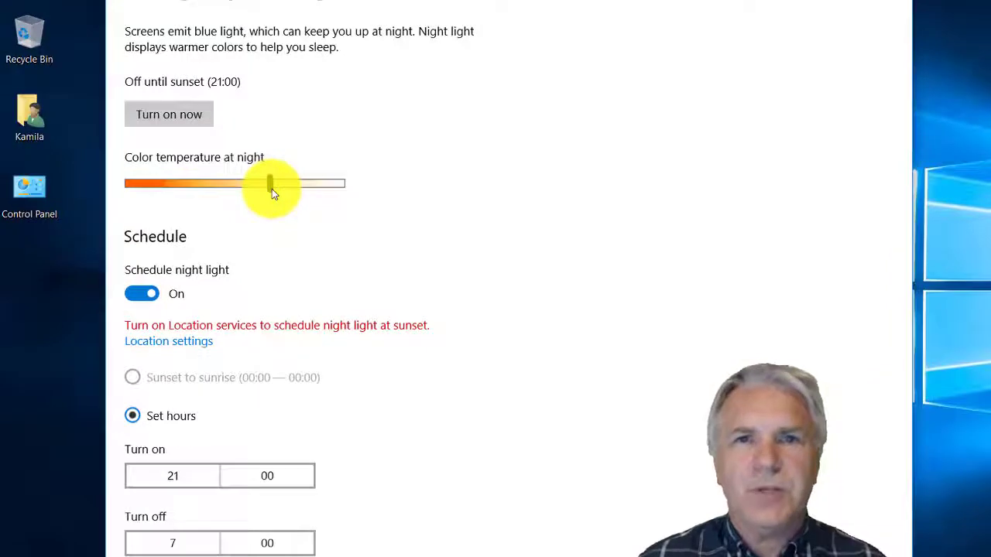
pyautogui.moveTo(272, 189); pyautogui.dragTo(247, 188)
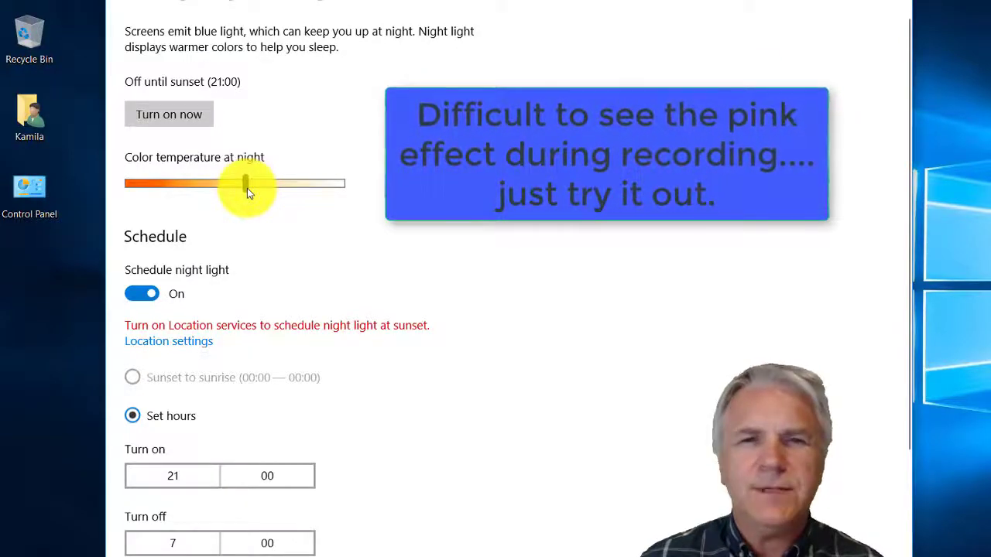
pyautogui.moveTo(247, 188); pyautogui.dragTo(253, 192)
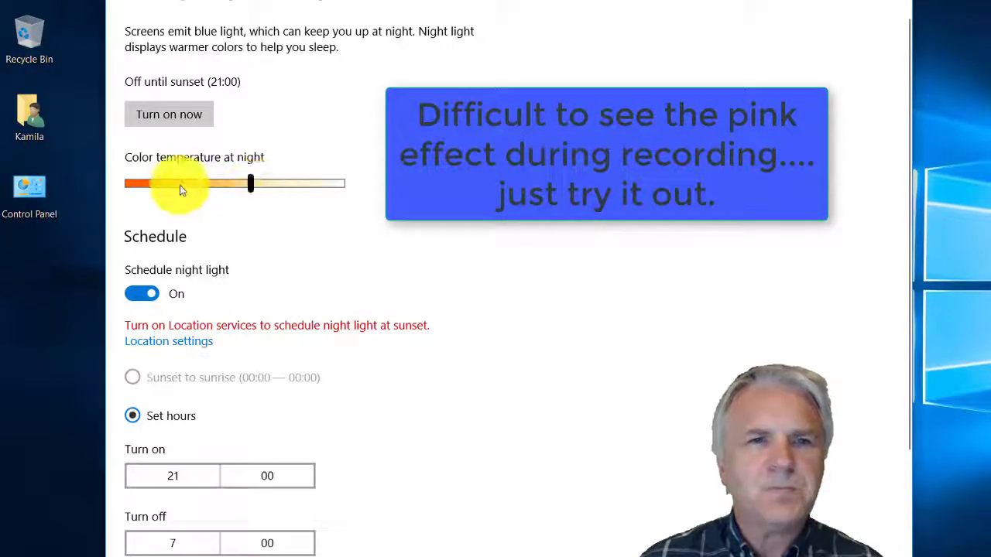
# Step: Turn on location for this device from the night light schedule's location settings
pyautogui.scroll(-3, 185, 348)
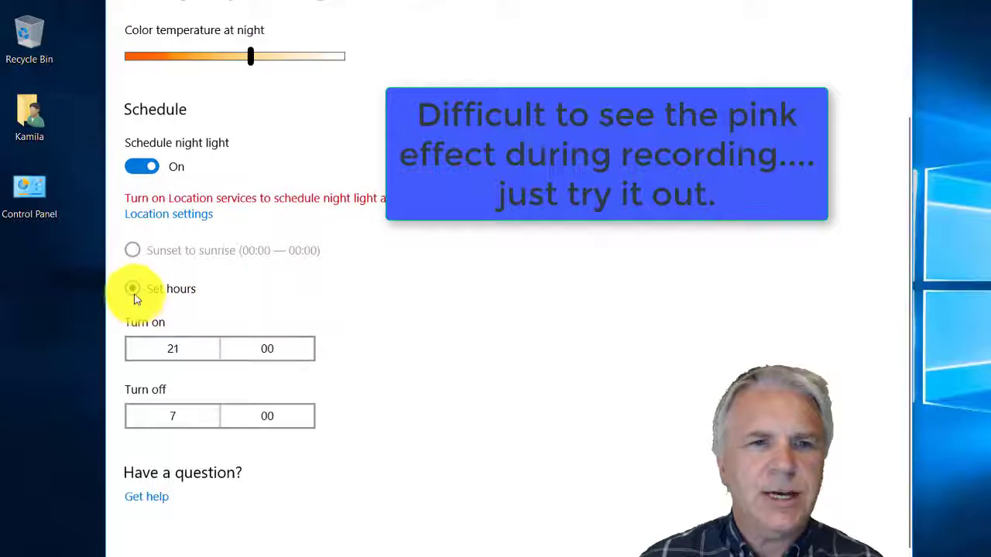
pyautogui.click(135, 252)
pyautogui.click(136, 254)
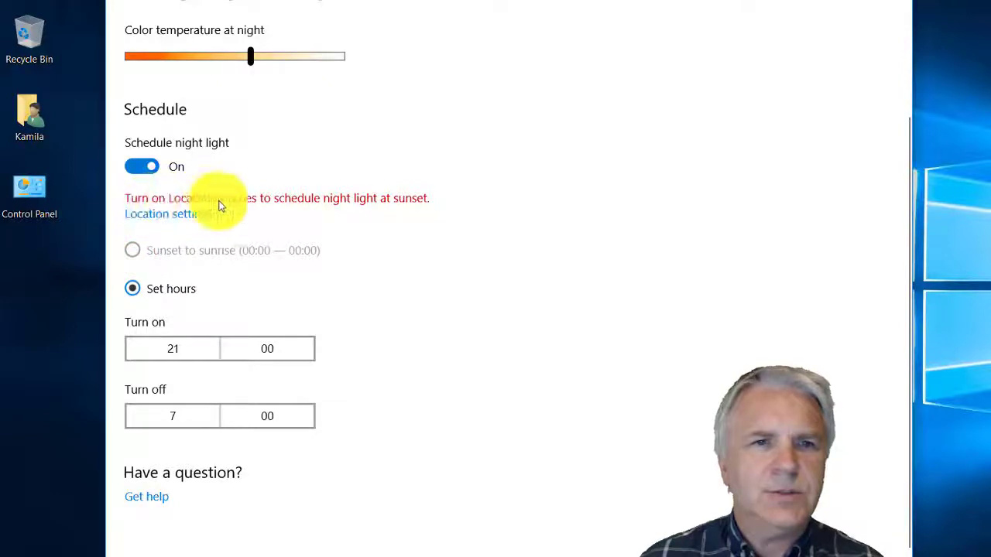
pyautogui.click(161, 216)
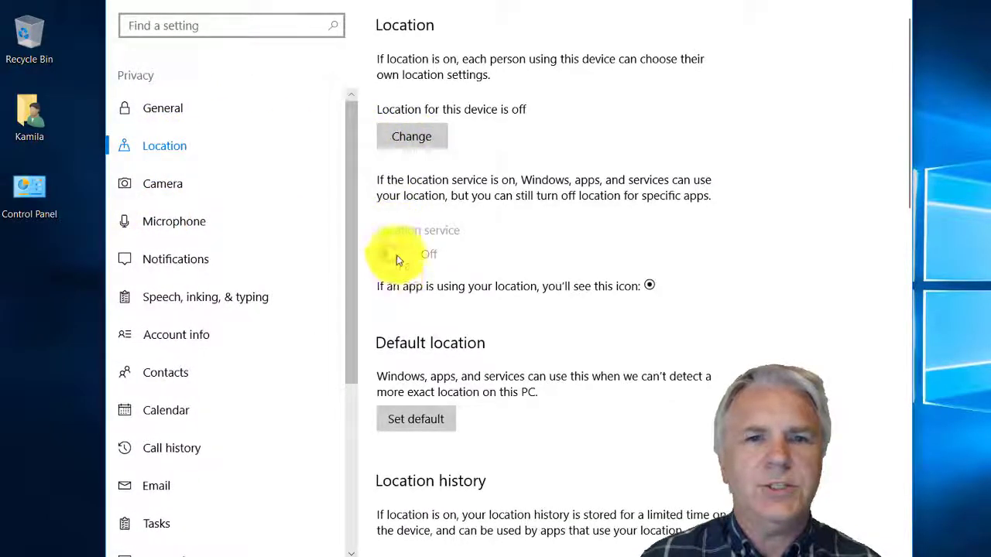
pyautogui.click(407, 141)
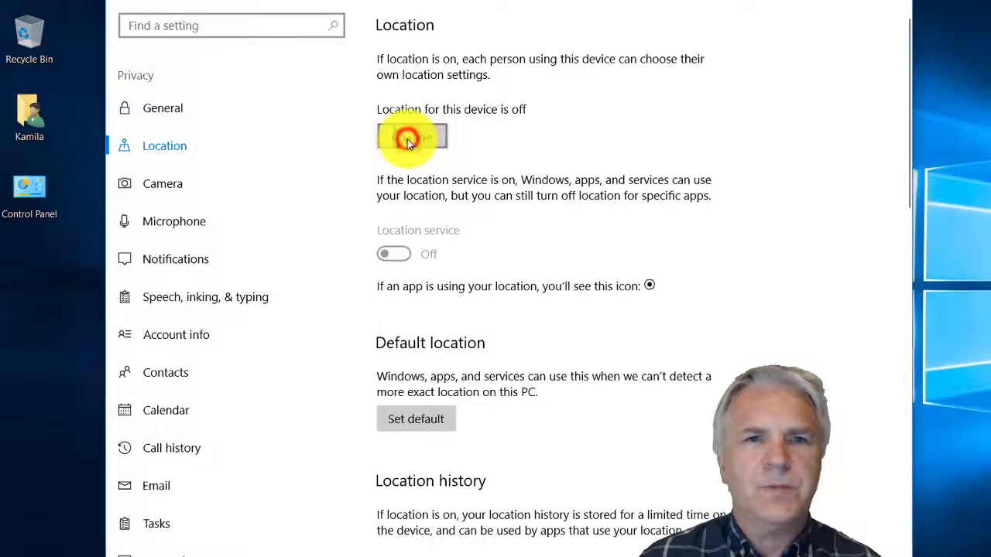
pyautogui.click(341, 70)
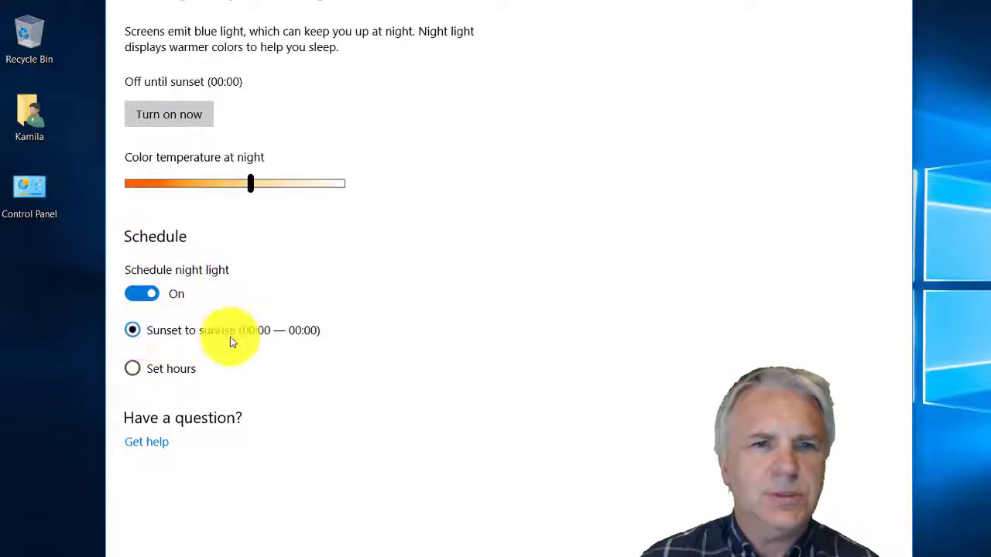
# Step: Try the Set hours schedule for night light and settle on Sunset to sunrise
pyautogui.click(134, 372)
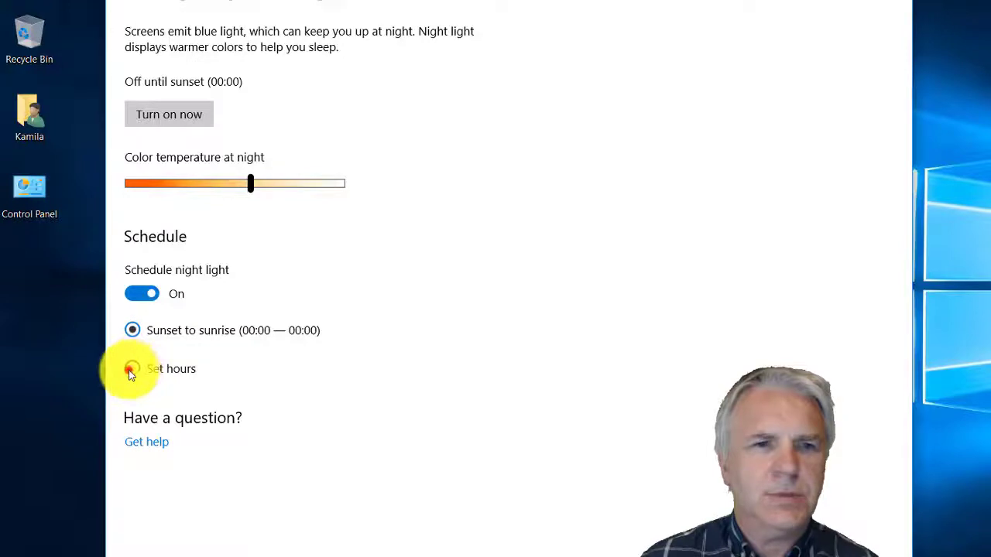
pyautogui.click(134, 331)
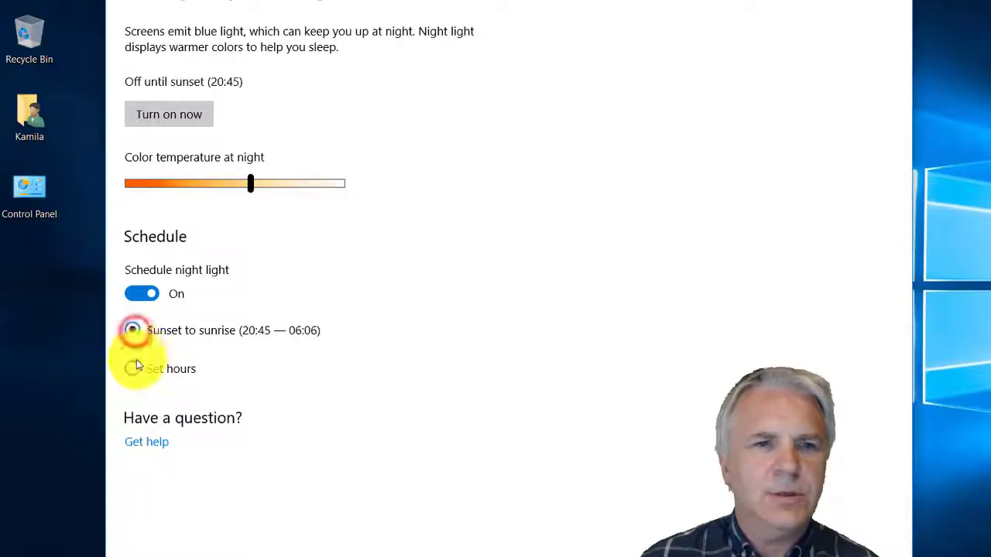
pyautogui.click(134, 370)
pyautogui.click(133, 330)
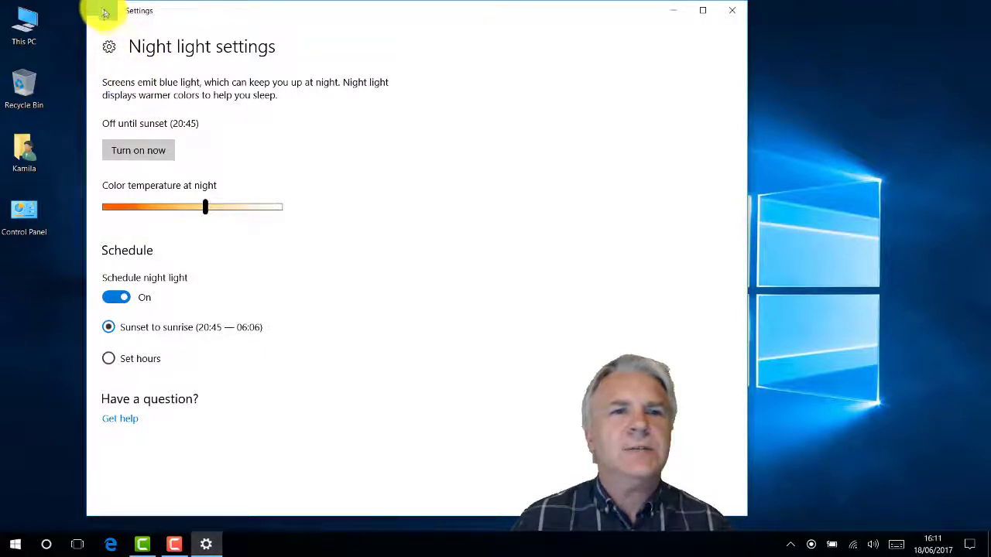
# Step: Turn night light on immediately, turn it off again, and return to the display settings
pyautogui.click(139, 151)
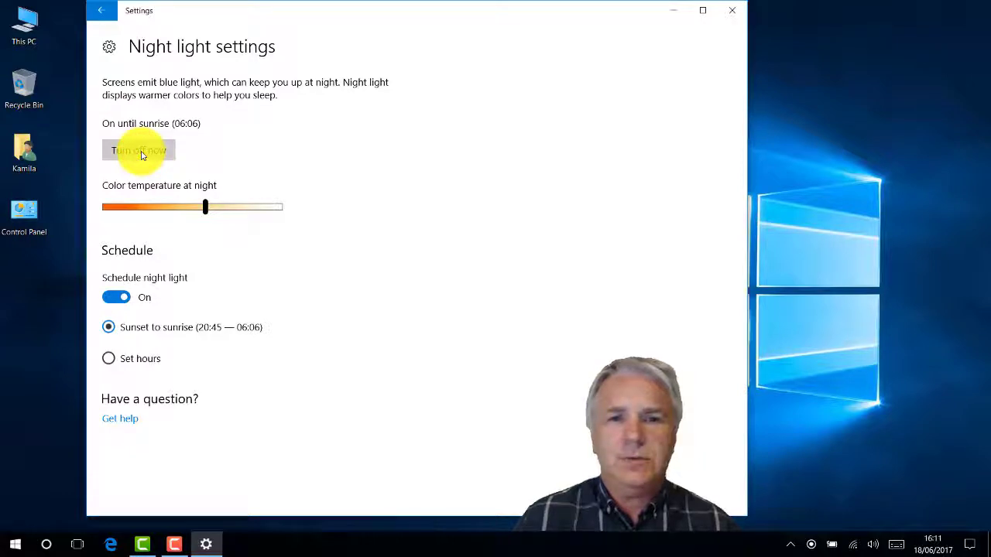
pyautogui.click(141, 152)
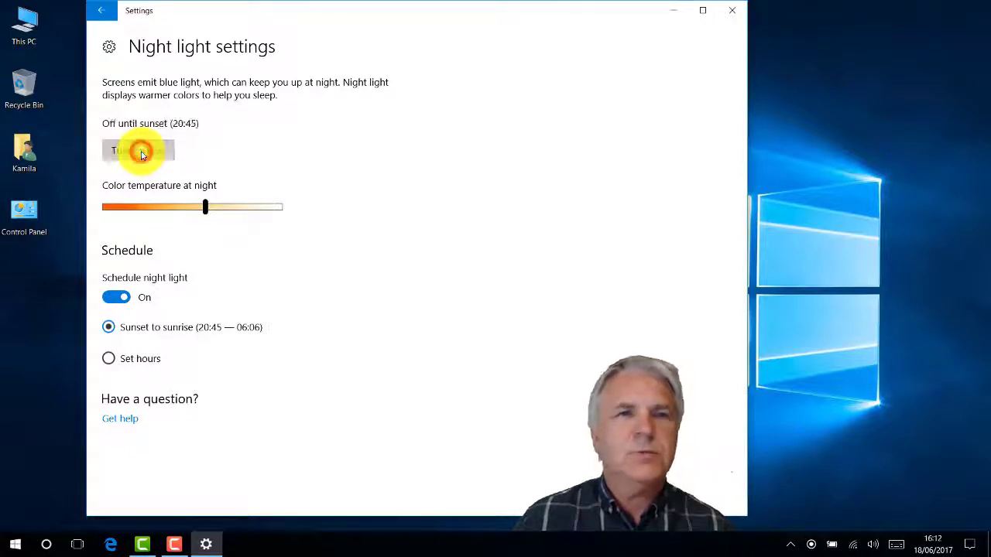
pyautogui.click(104, 11)
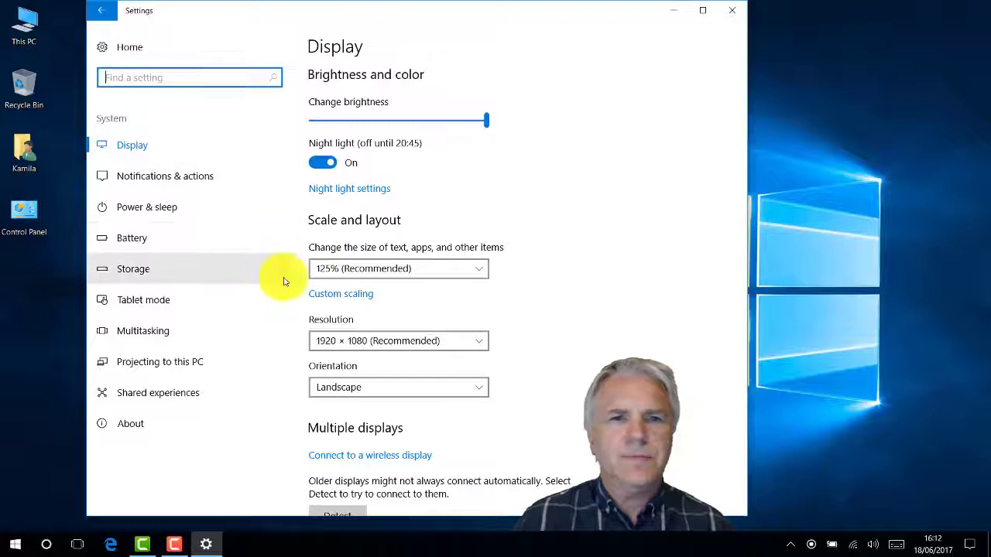
# Step: Rearrange the quick actions in Notifications & actions: Location ahead of Airplane mode, Brightness first and All settings second
pyautogui.click(174, 183)
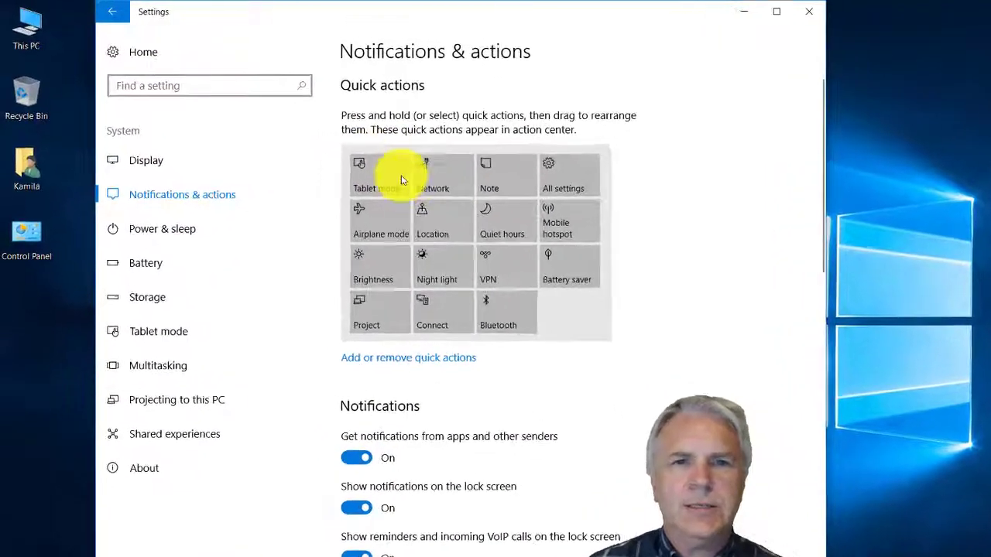
pyautogui.moveTo(435, 224); pyautogui.dragTo(438, 187)
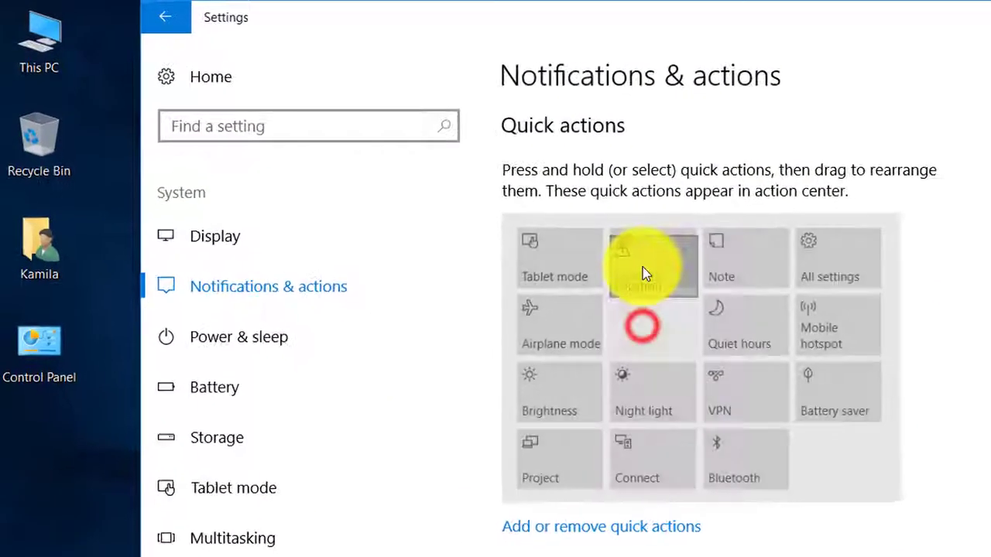
pyautogui.moveTo(645, 273); pyautogui.dragTo(565, 329)
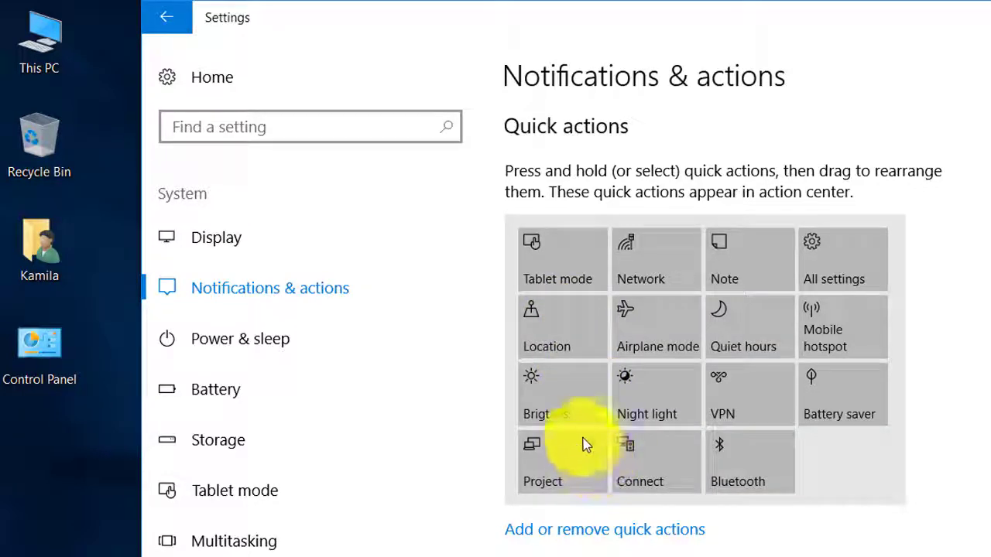
pyautogui.moveTo(559, 414); pyautogui.dragTo(562, 279)
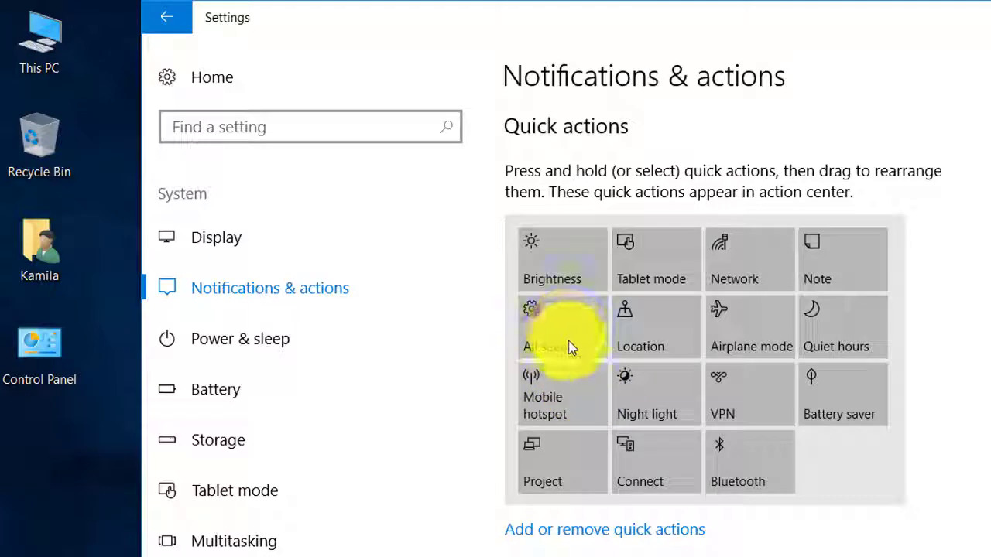
pyautogui.moveTo(567, 340); pyautogui.dragTo(650, 279)
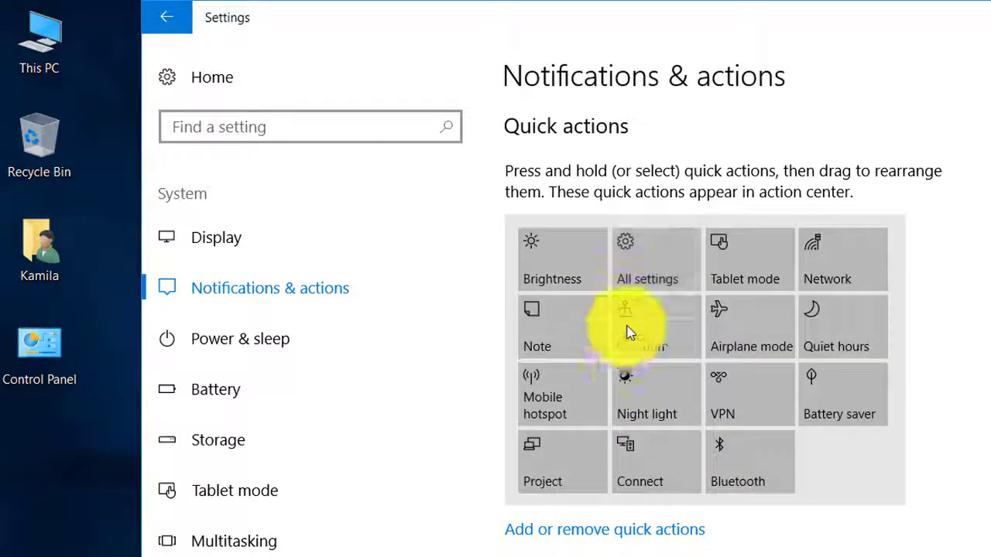
# Step: Move the Connect quick action to the first place and Night light to the second
pyautogui.moveTo(670, 380); pyautogui.dragTo(629, 435)
pyautogui.moveTo(652, 473); pyautogui.dragTo(565, 283)
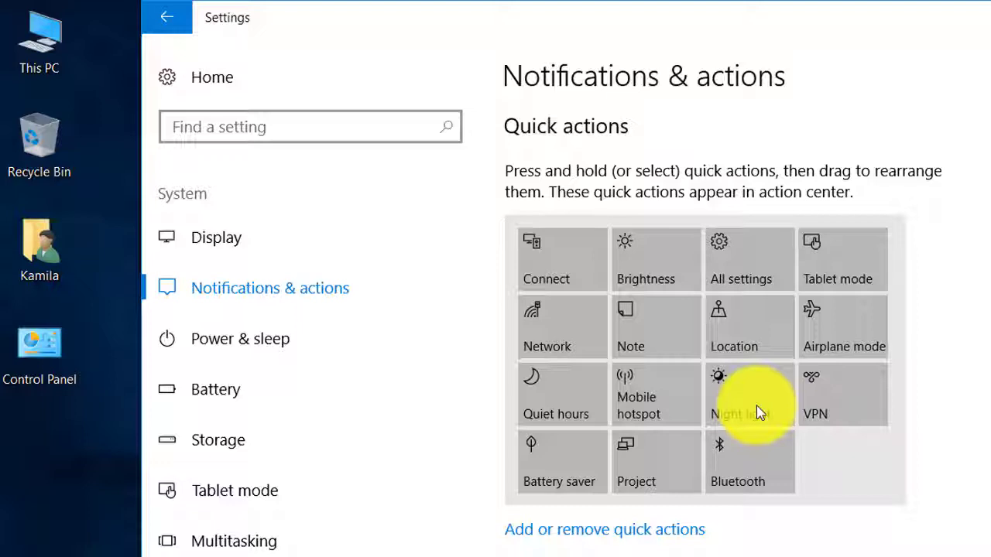
pyautogui.moveTo(756, 406); pyautogui.dragTo(652, 268)
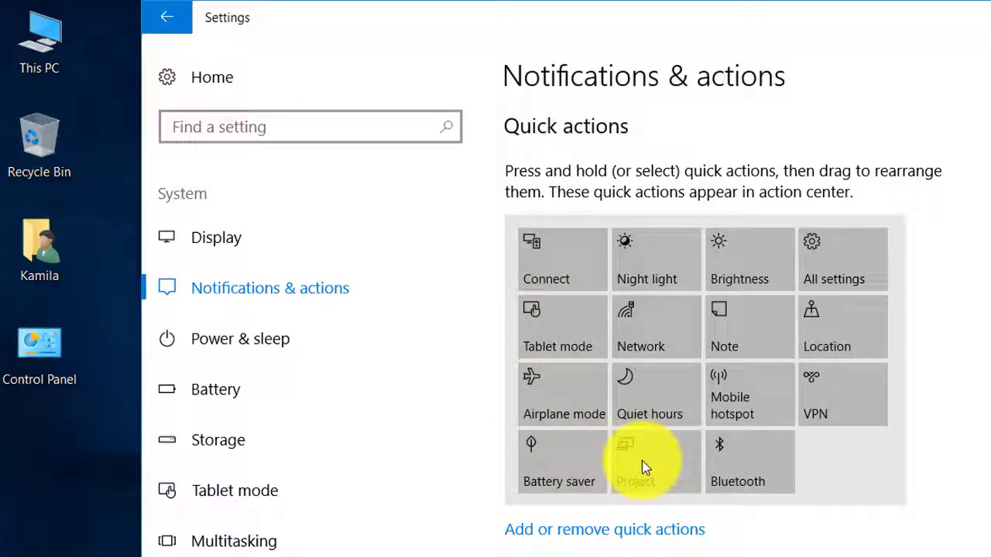
pyautogui.moveTo(546, 240); pyautogui.dragTo(567, 277)
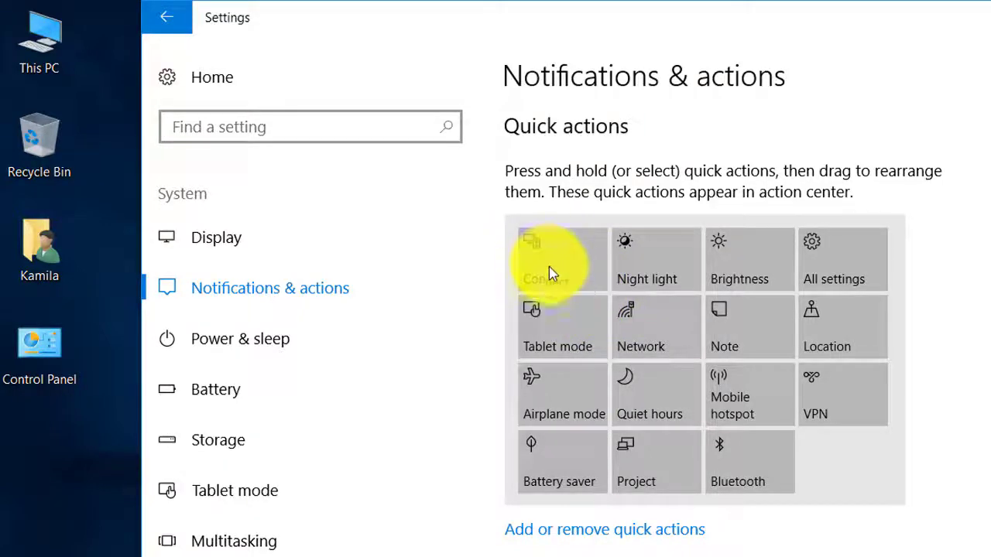
# Step: Look through the Power & sleep, Battery and Display settings and return to Notifications & actions
pyautogui.click(224, 338)
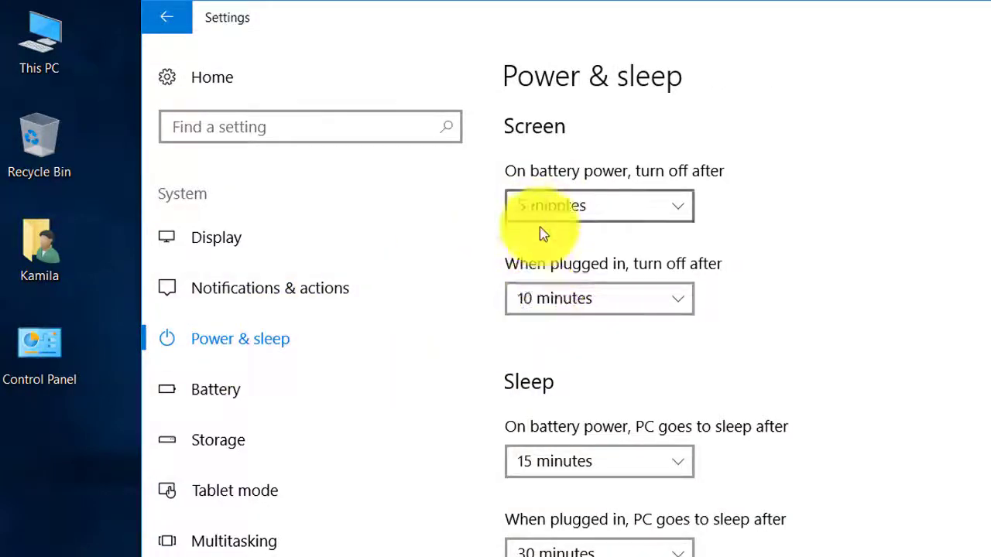
pyautogui.click(541, 461)
pyautogui.click(541, 462)
pyautogui.click(217, 401)
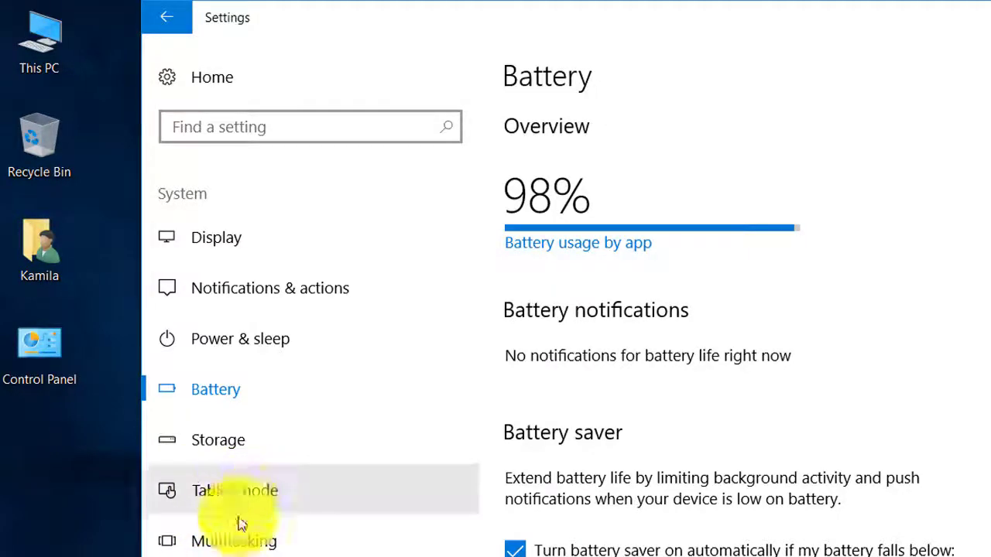
pyautogui.click(204, 233)
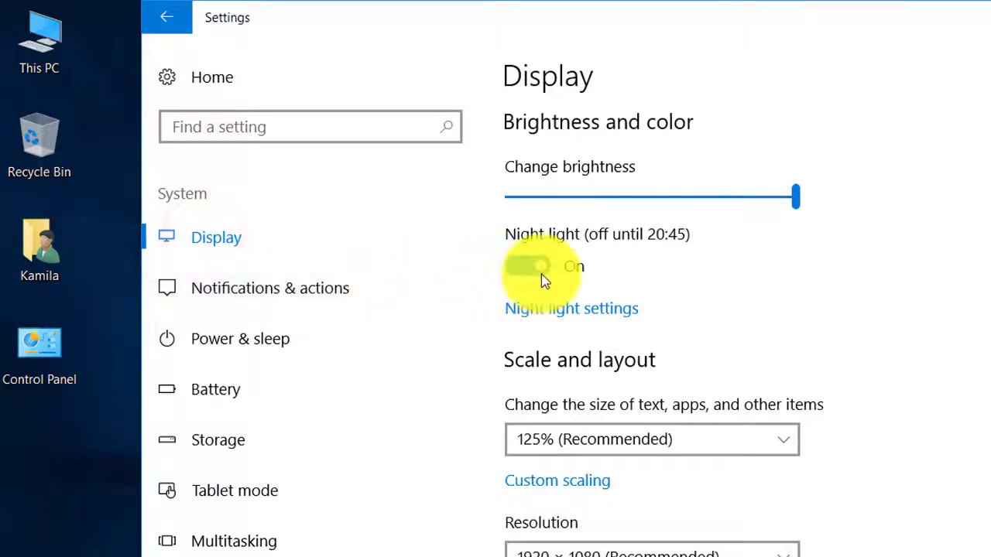
pyautogui.click(223, 285)
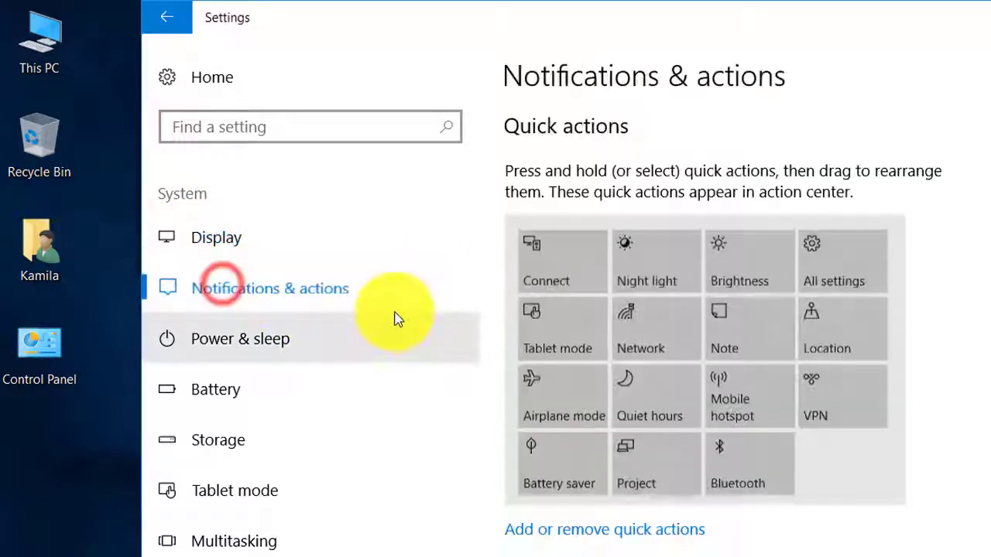
# Step: Turn off notifications from apps and other senders, the Windows tips and suggestions, and the Windows welcome experience
pyautogui.scroll(-5, 732, 542)
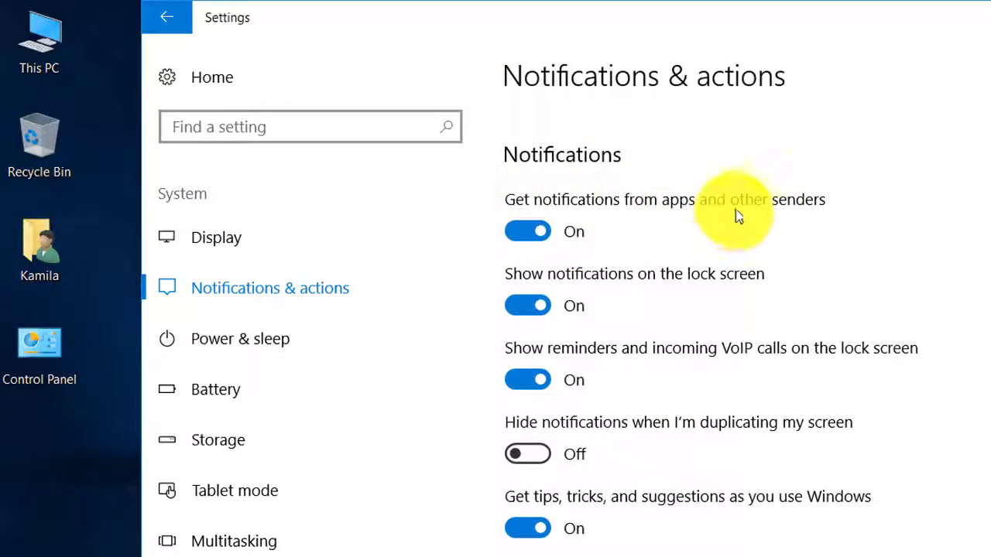
pyautogui.click(521, 232)
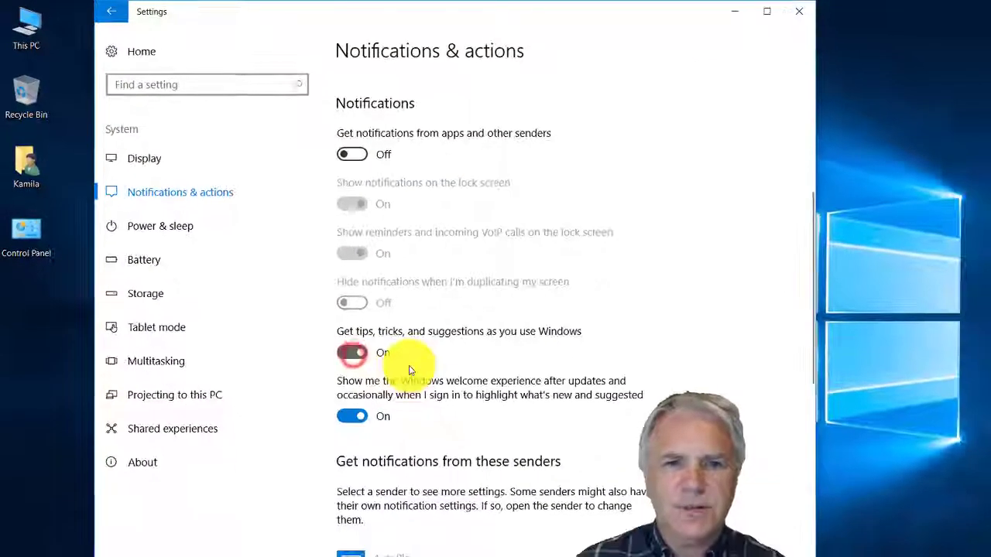
pyautogui.click(440, 441)
pyautogui.scroll(-3, 497, 443)
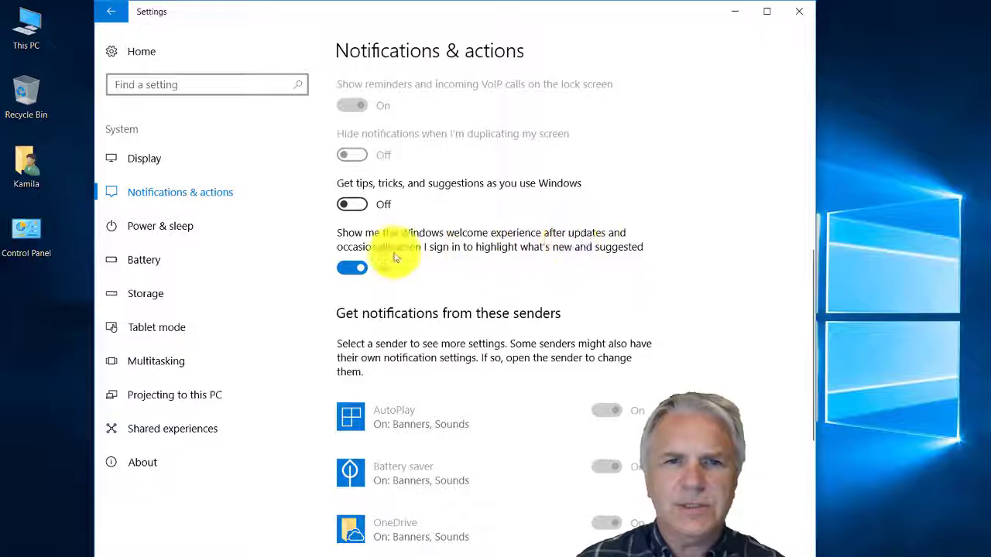
pyautogui.click(350, 271)
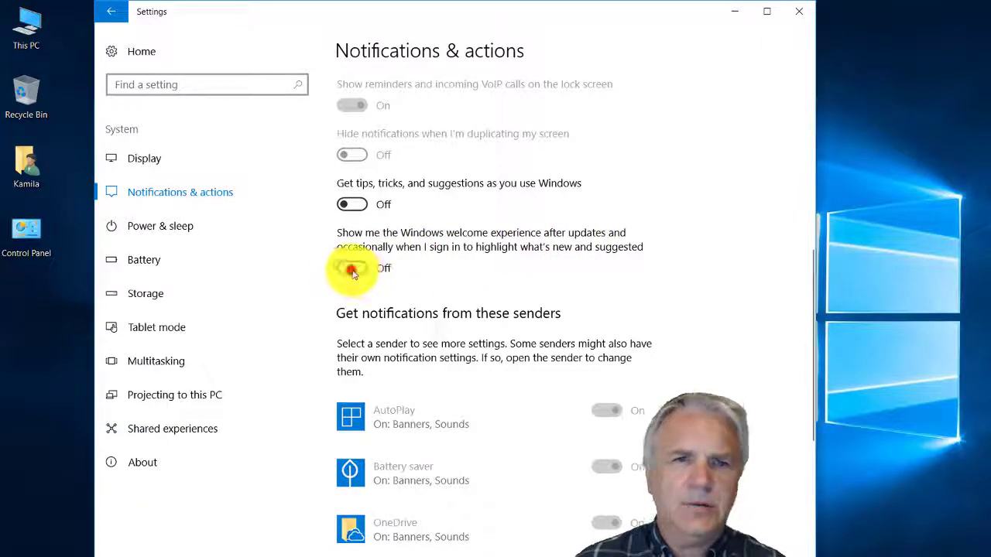
# Step: Review the list of notification senders and the other notification options, and close the Settings window
pyautogui.scroll(-1, 496, 369)
pyautogui.scroll(-1, 496, 369)
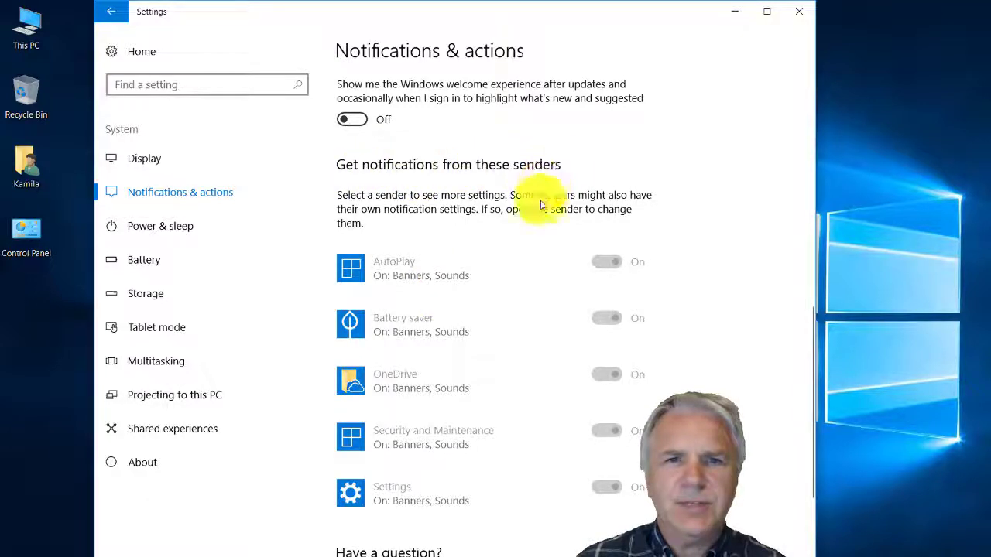
pyautogui.scroll(-1, 541, 255)
pyautogui.scroll(7, 414, 236)
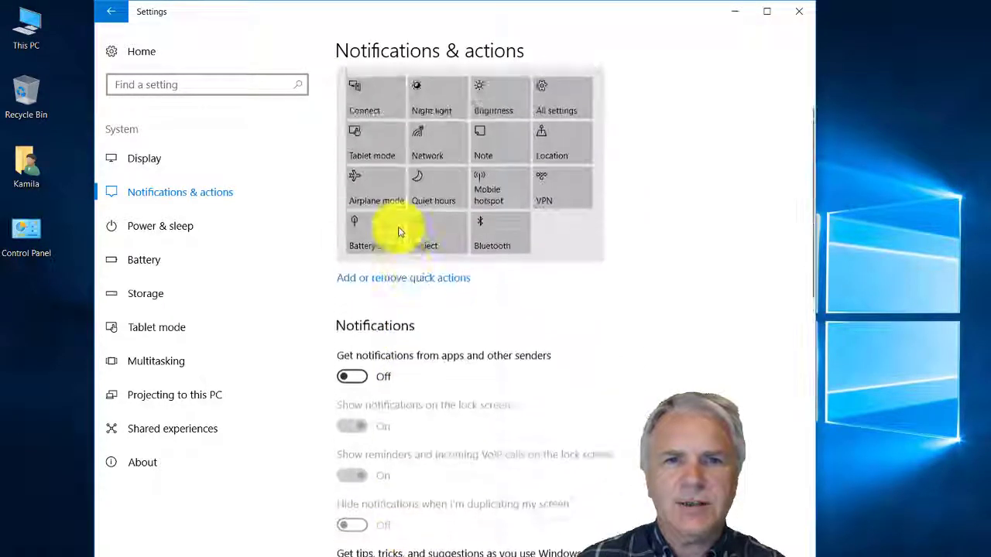
pyautogui.scroll(-8, 391, 377)
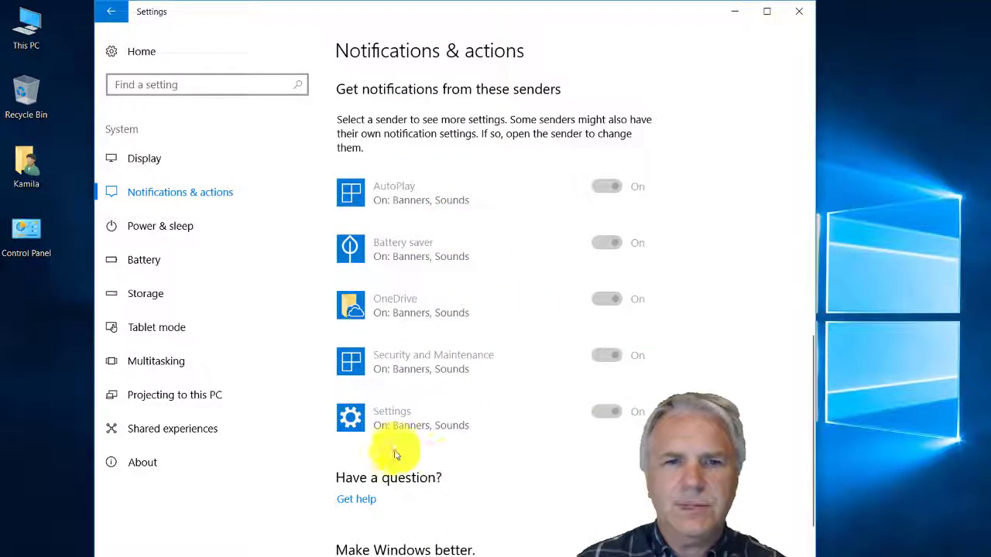
pyautogui.scroll(-1, 434, 457)
pyautogui.scroll(4, 438, 336)
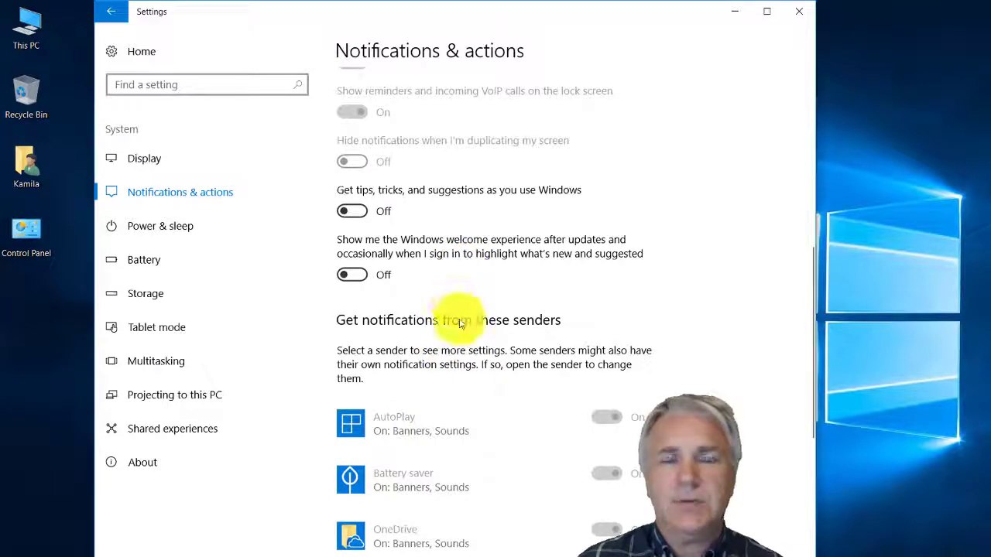
pyautogui.scroll(-2, 433, 380)
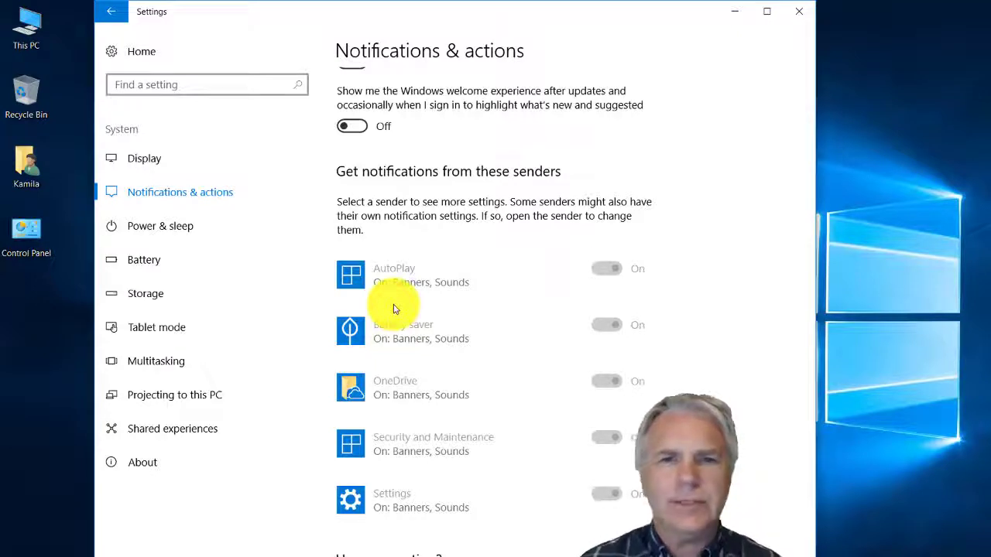
pyautogui.scroll(5, 393, 302)
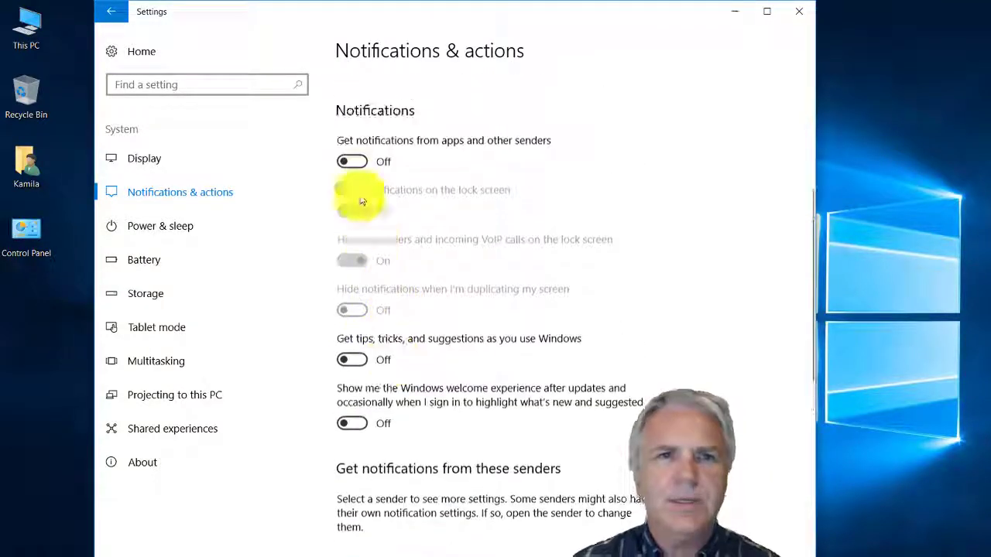
pyautogui.click(801, 12)
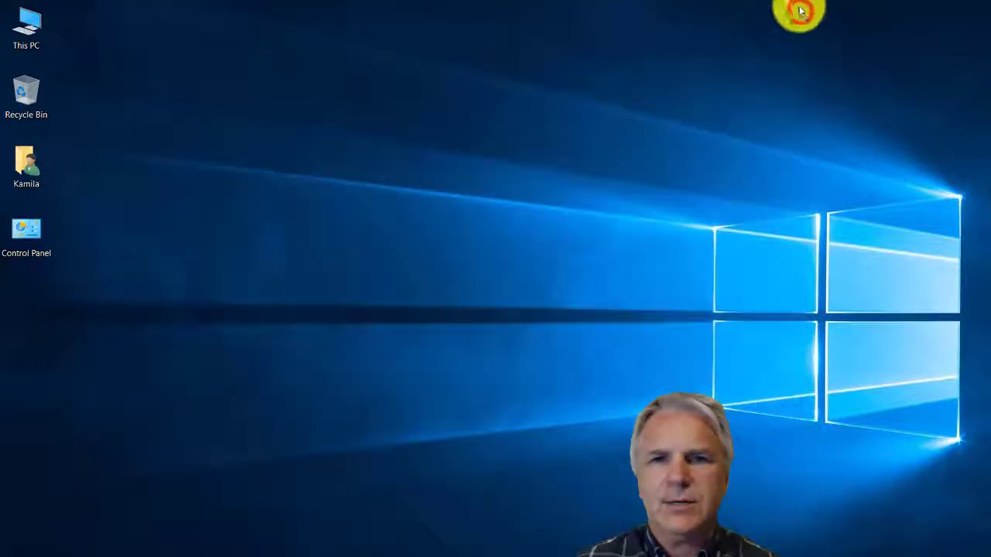
# Step: Open the action center, clear all notifications and collapse the quick actions to a single row
pyautogui.press('super+a')
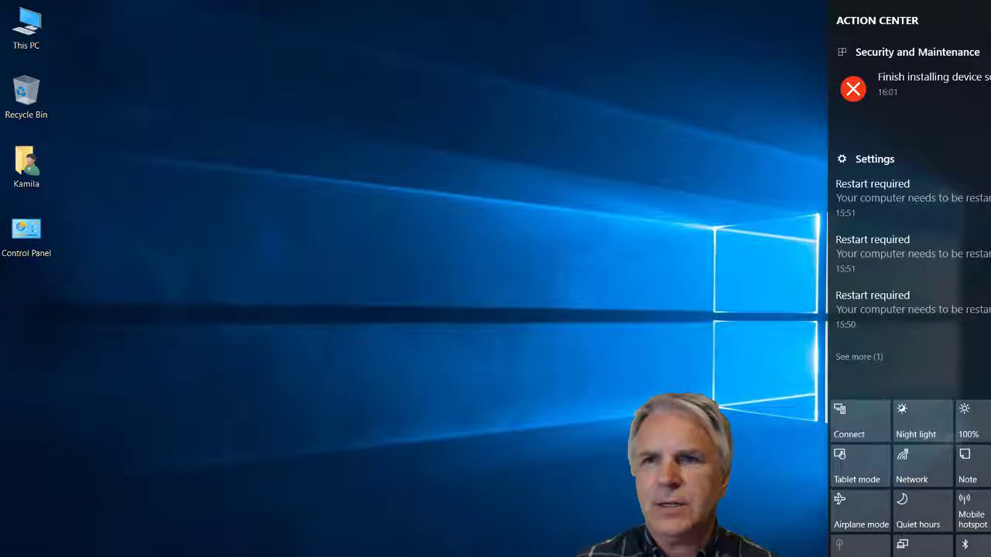
pyautogui.click(987, 357)
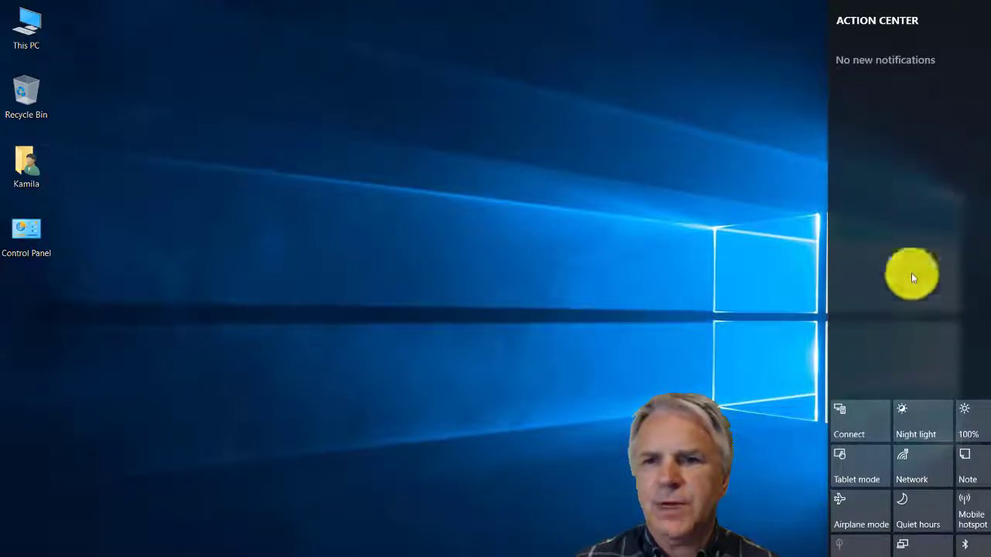
pyautogui.click(967, 388)
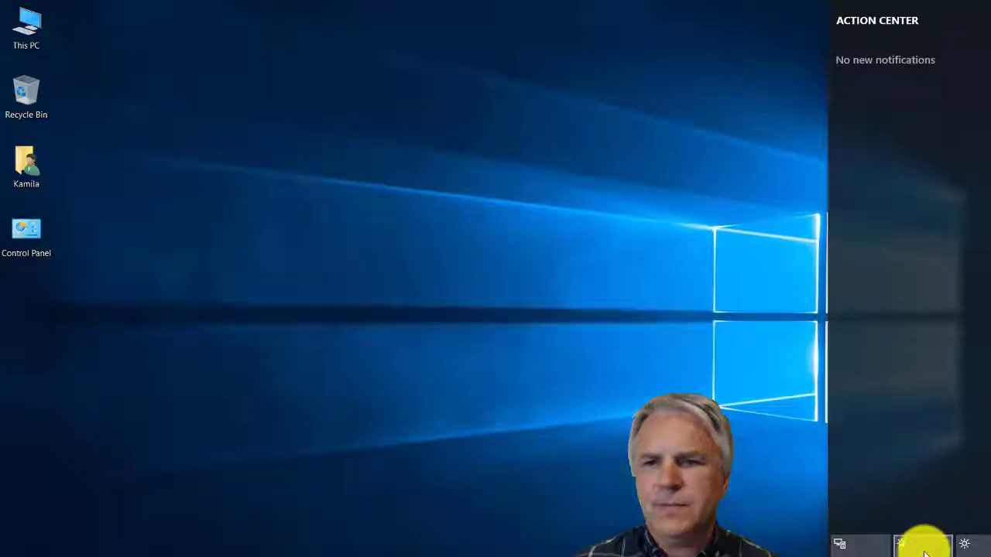
# Step: Turn night light on and off again from the quick actions, and close the action center
pyautogui.click(921, 554)
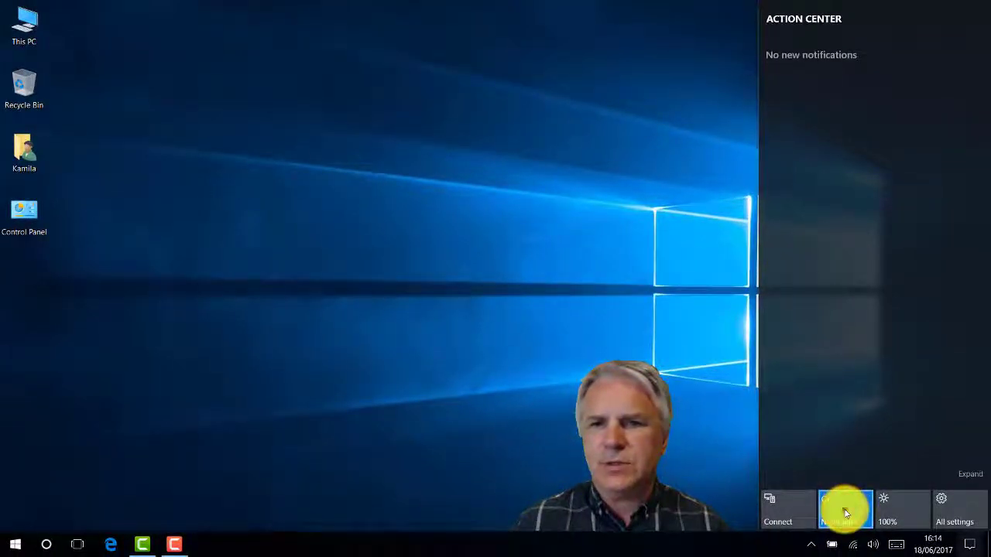
pyautogui.click(846, 513)
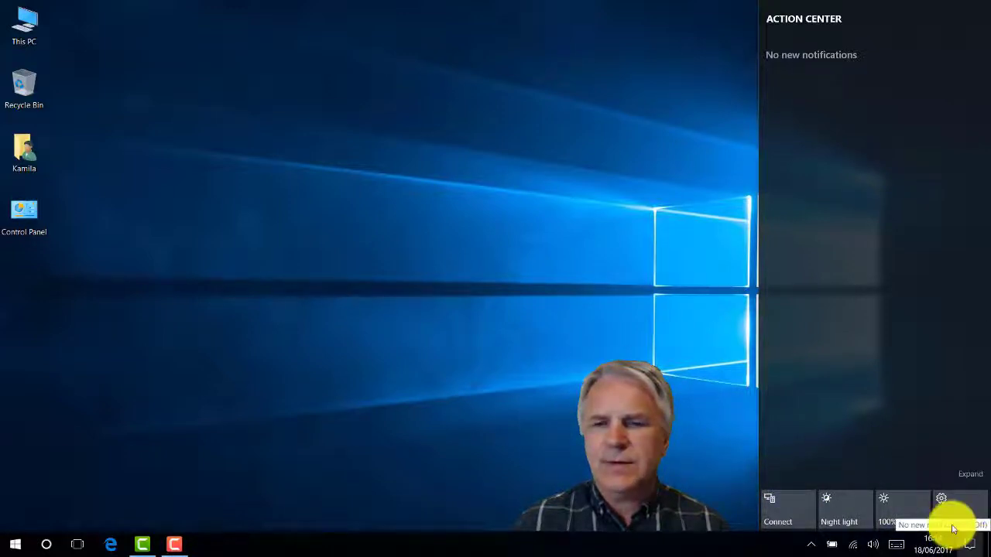
pyautogui.click(484, 252)
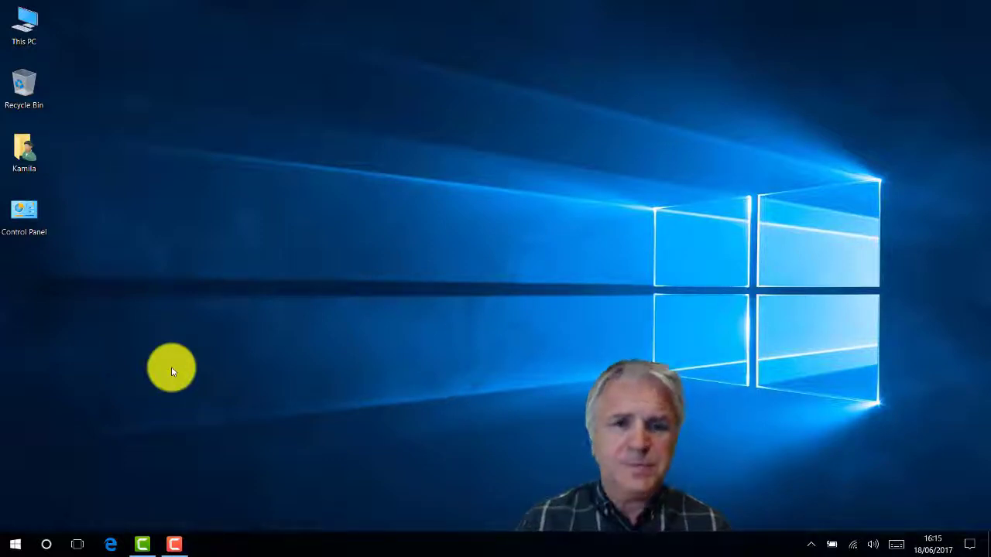
# Step: Open Microsoft Edge and go to ninite.com
pyautogui.click(111, 544)
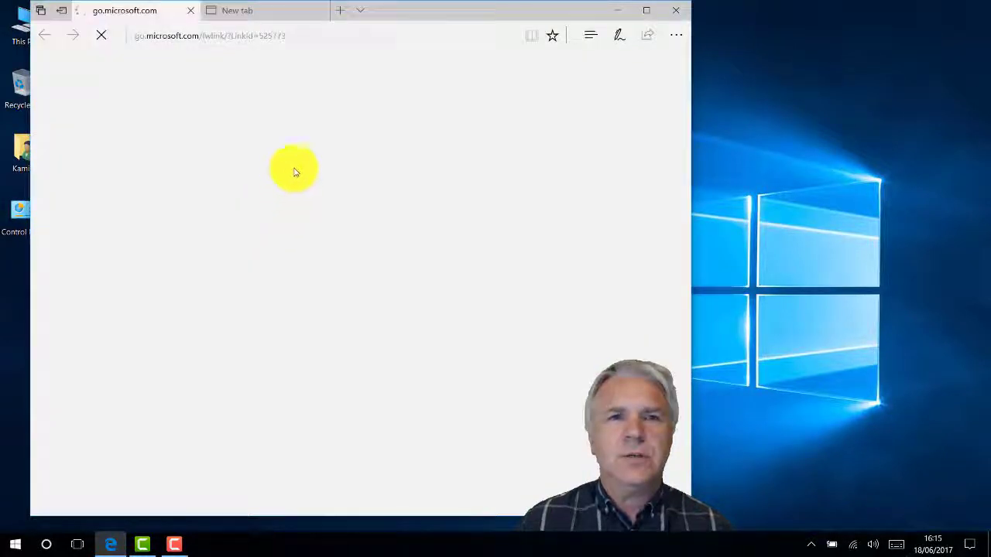
pyautogui.click(253, 35)
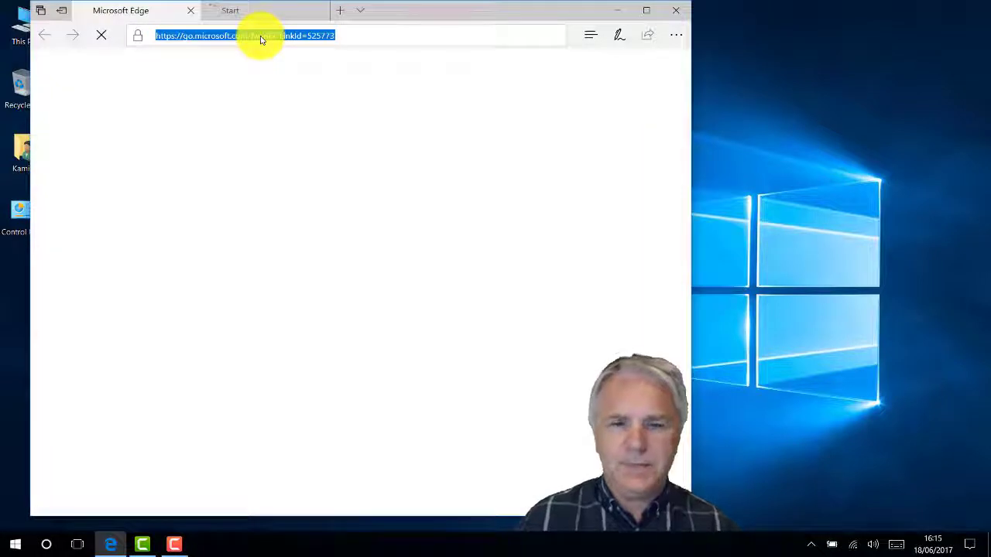
pyautogui.write('nini')
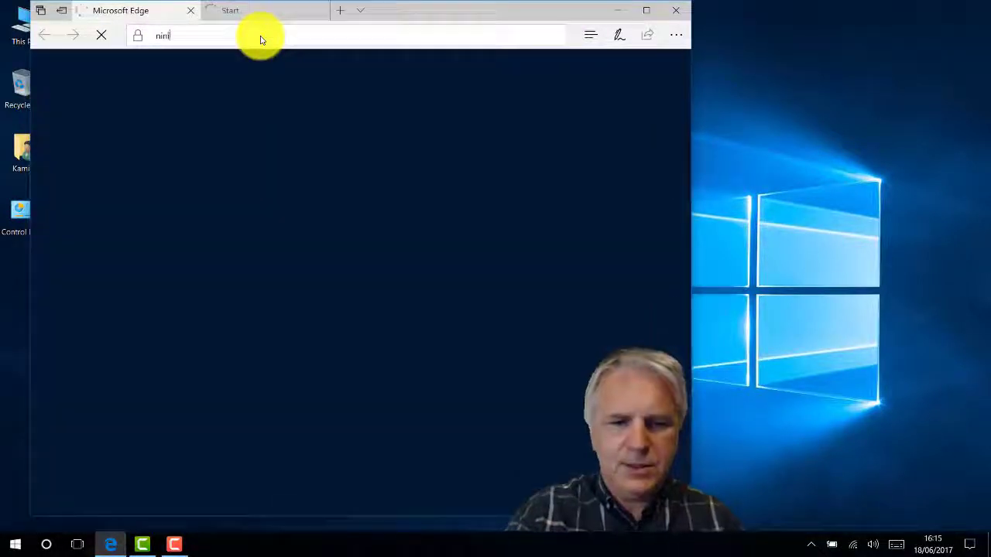
pyautogui.write('te.co')
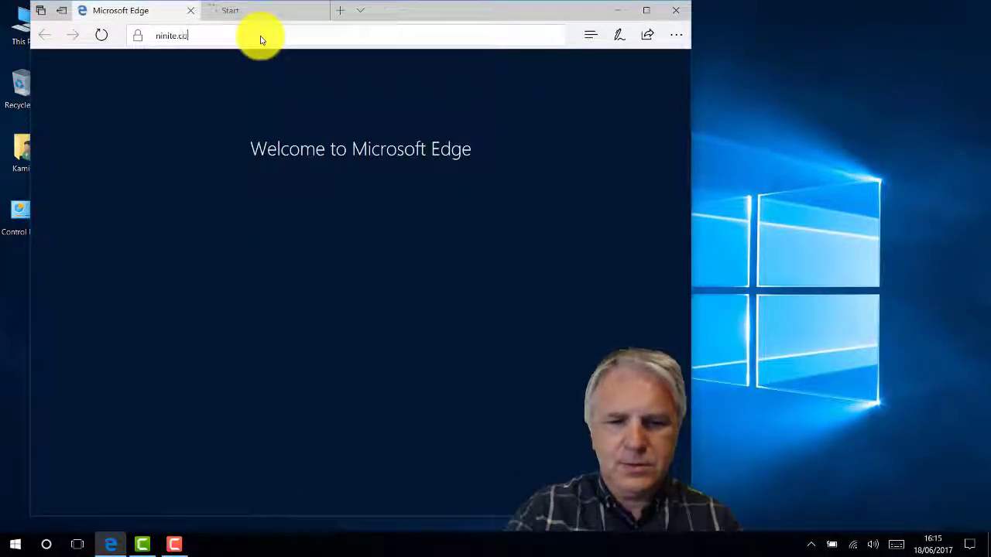
pyautogui.write('m')
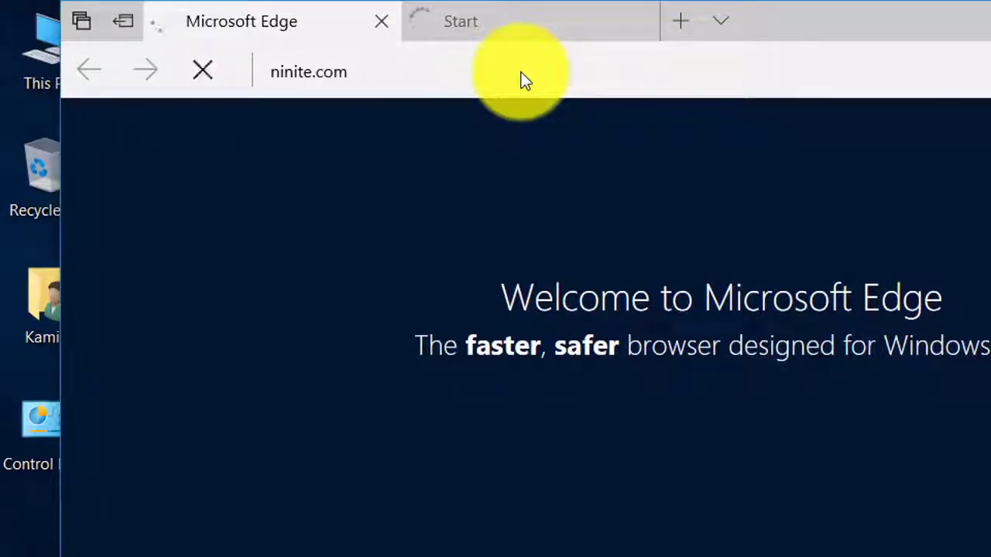
pyautogui.press('Return')
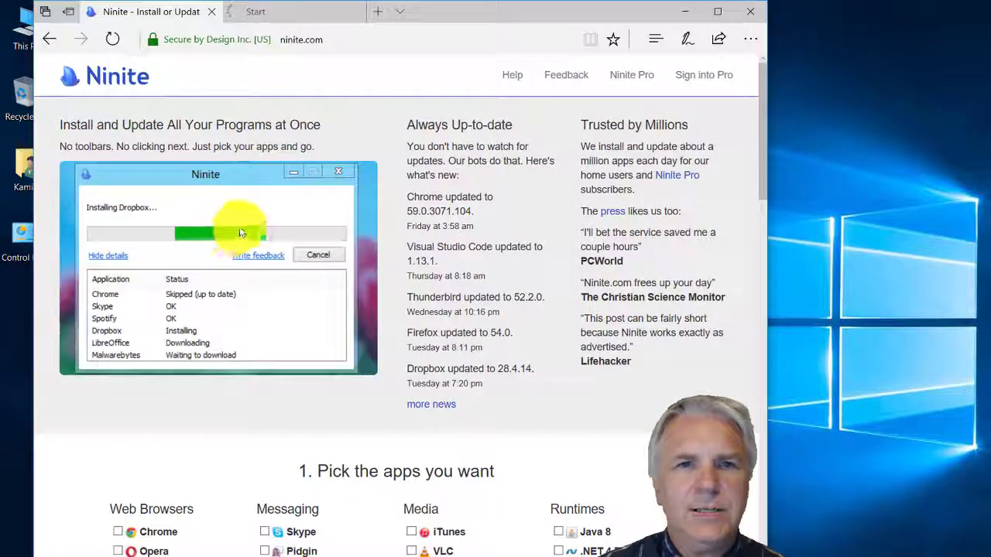
# Step: Select Chrome and Firefox under Web Browsers in Ninite's list of apps to install
pyautogui.scroll(-5, 192, 210)
pyautogui.scroll(1, 191, 207)
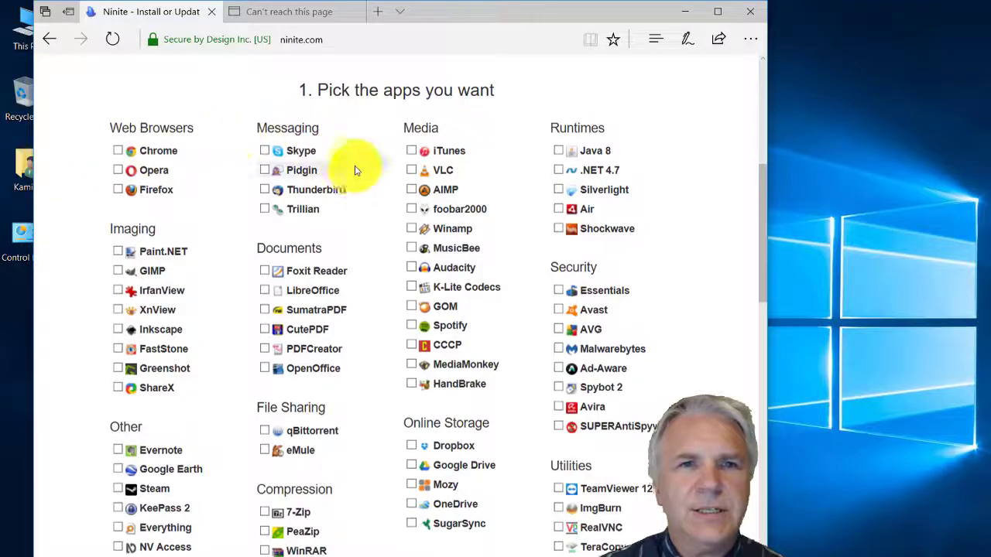
pyautogui.scroll(5, 353, 170)
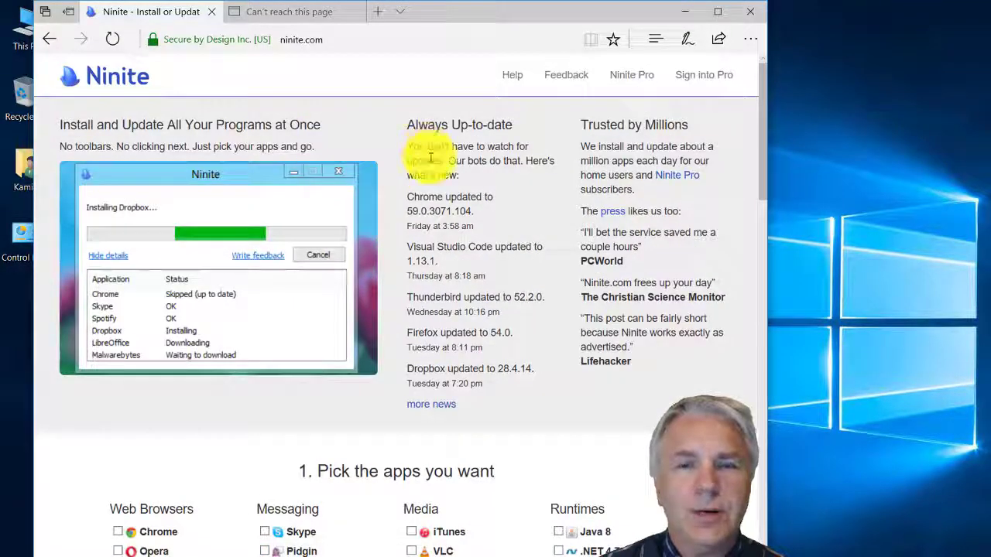
pyautogui.scroll(-5, 425, 159)
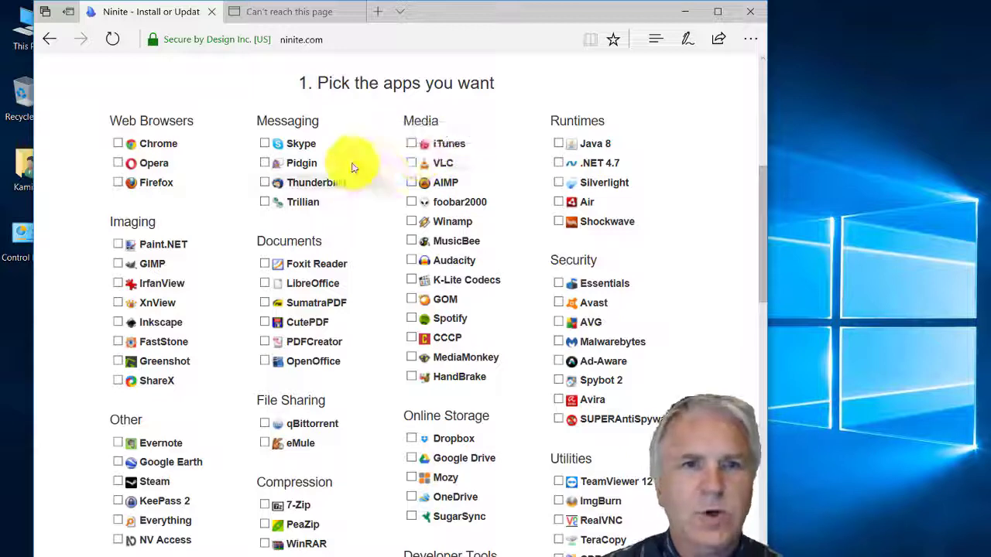
pyautogui.click(116, 143)
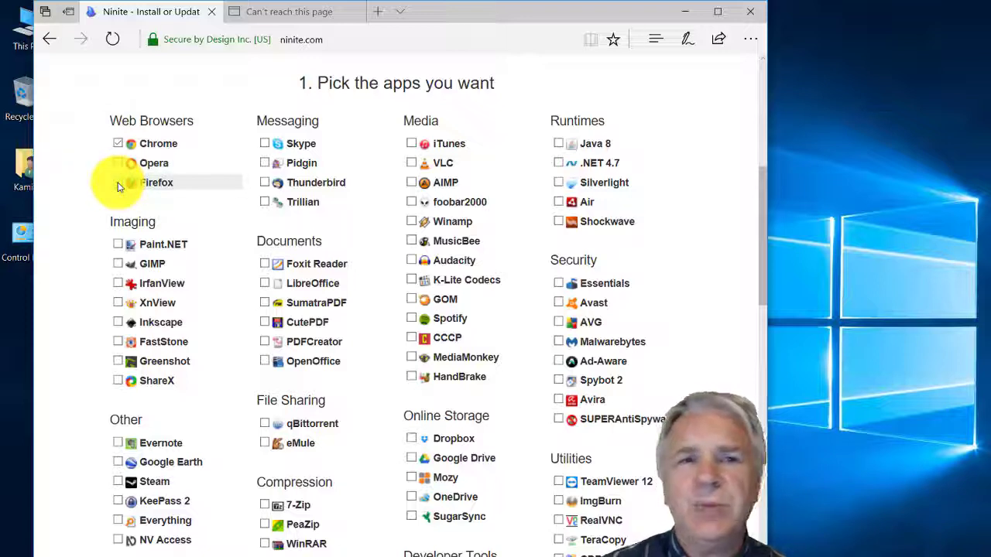
pyautogui.click(118, 185)
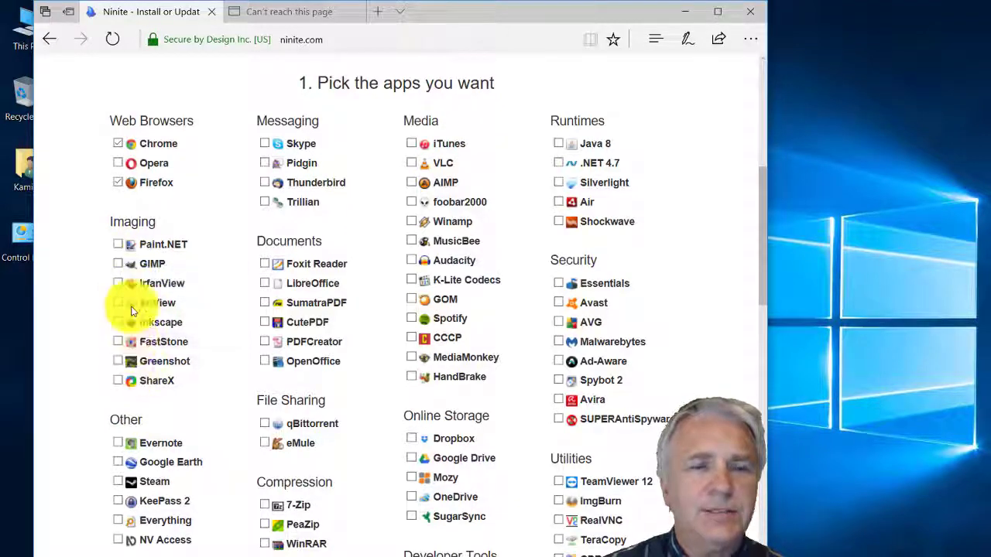
# Step: Look through the other app categories and select 7-Zip under Compression
pyautogui.scroll(-1, 120, 418)
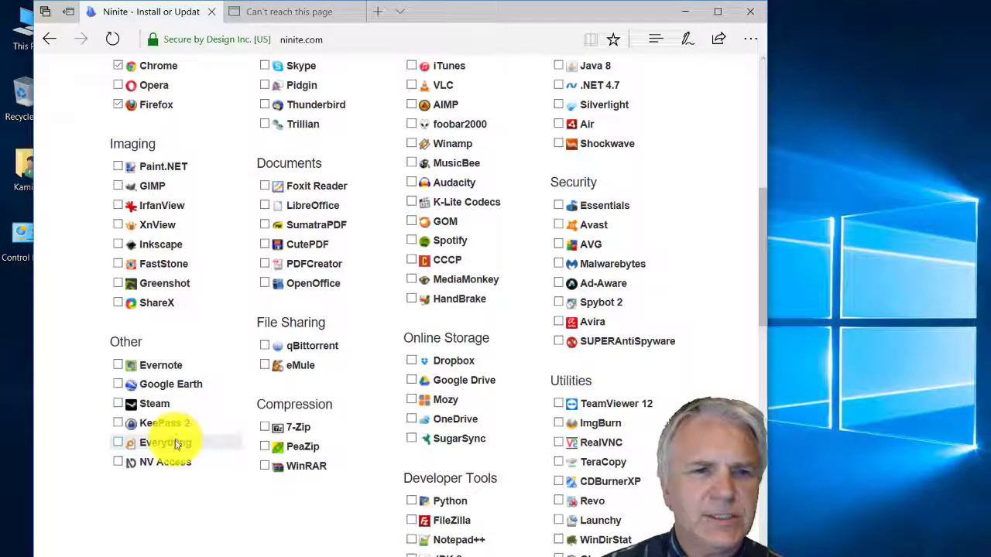
pyautogui.scroll(3, 185, 380)
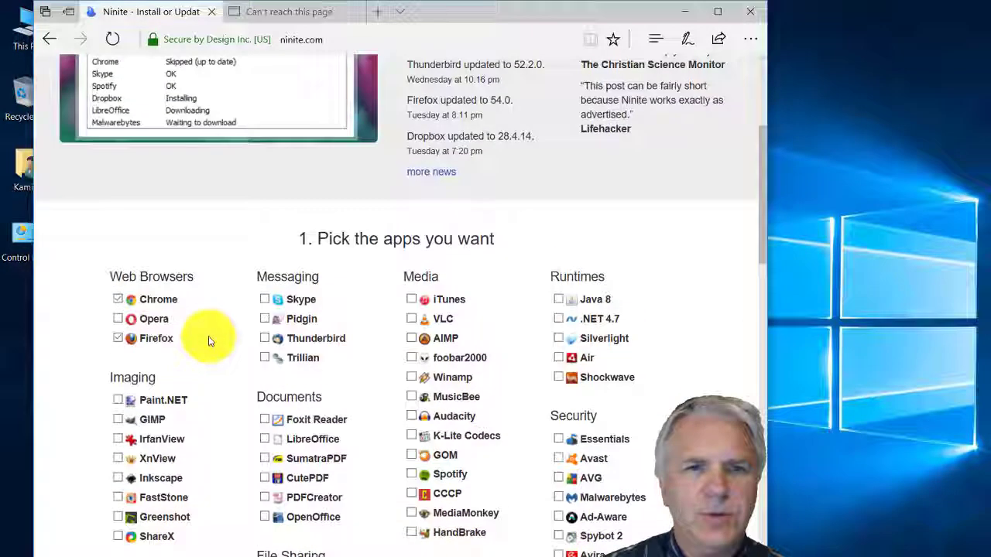
pyautogui.scroll(-2, 207, 338)
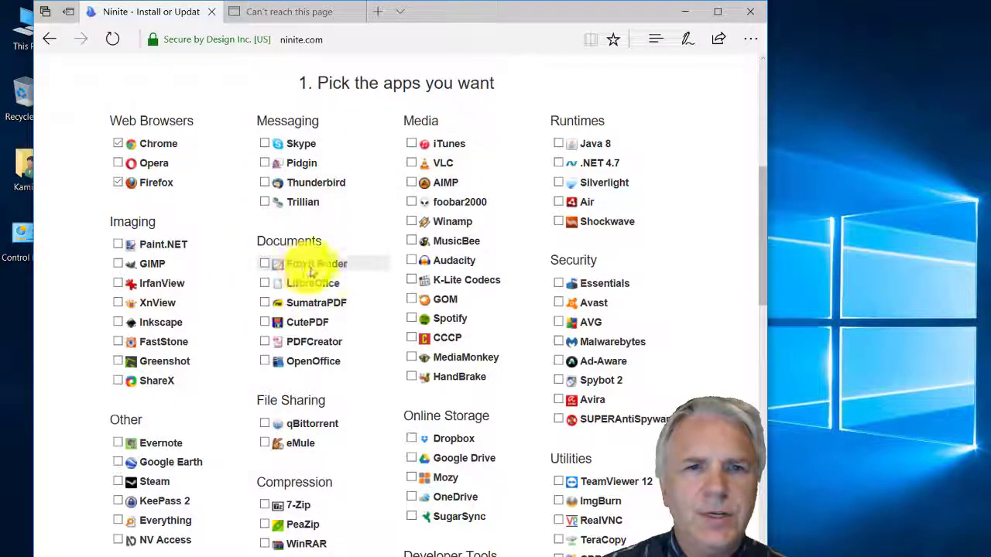
pyautogui.scroll(-2, 328, 280)
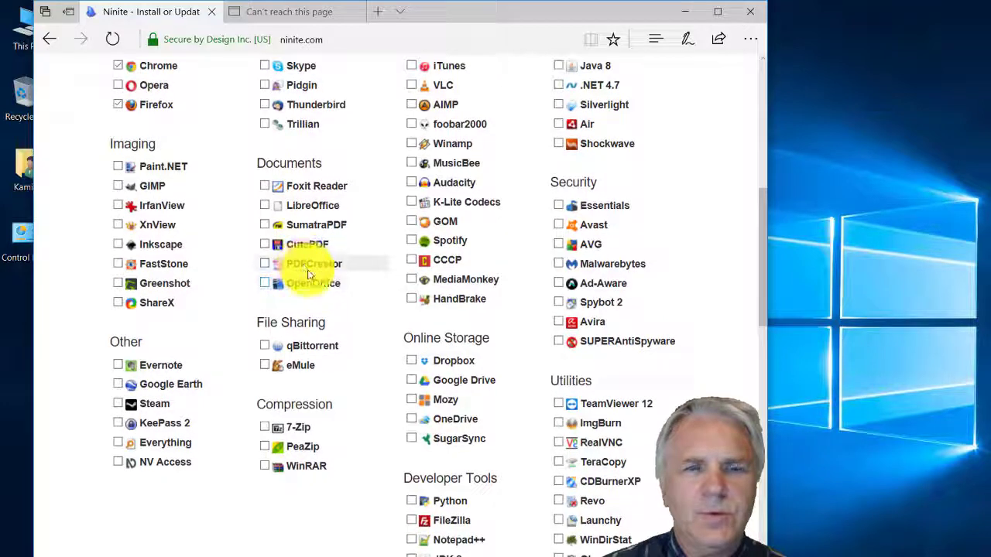
pyautogui.scroll(2, 309, 272)
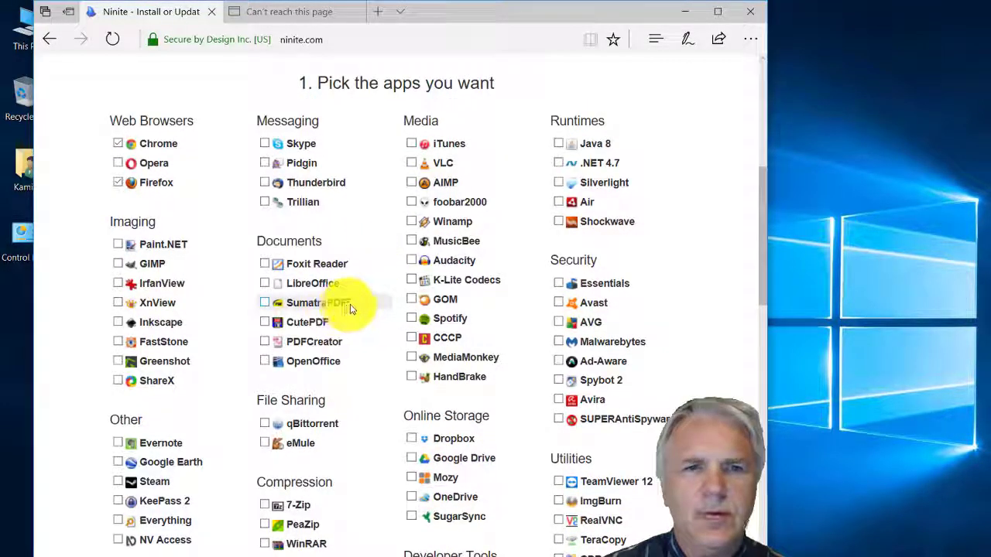
pyautogui.scroll(-2, 226, 291)
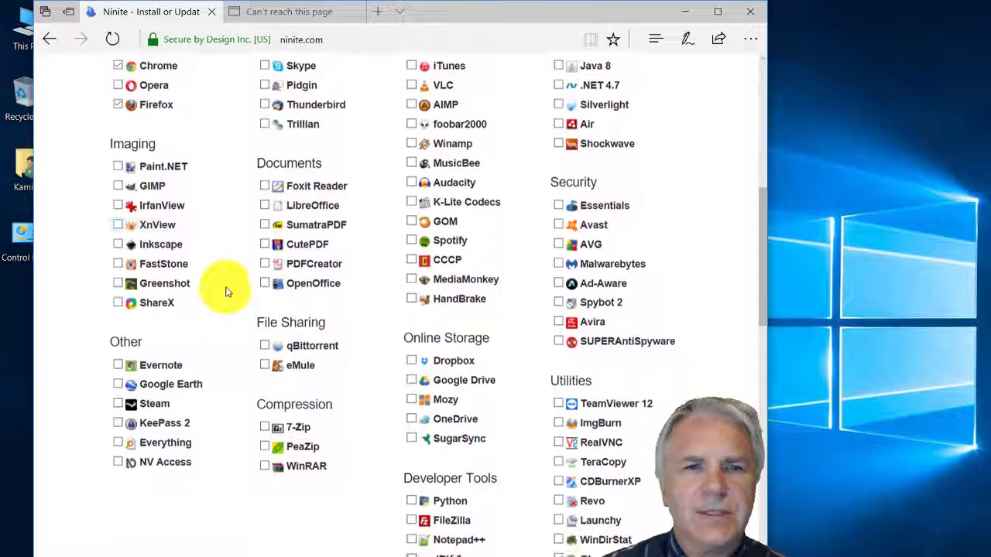
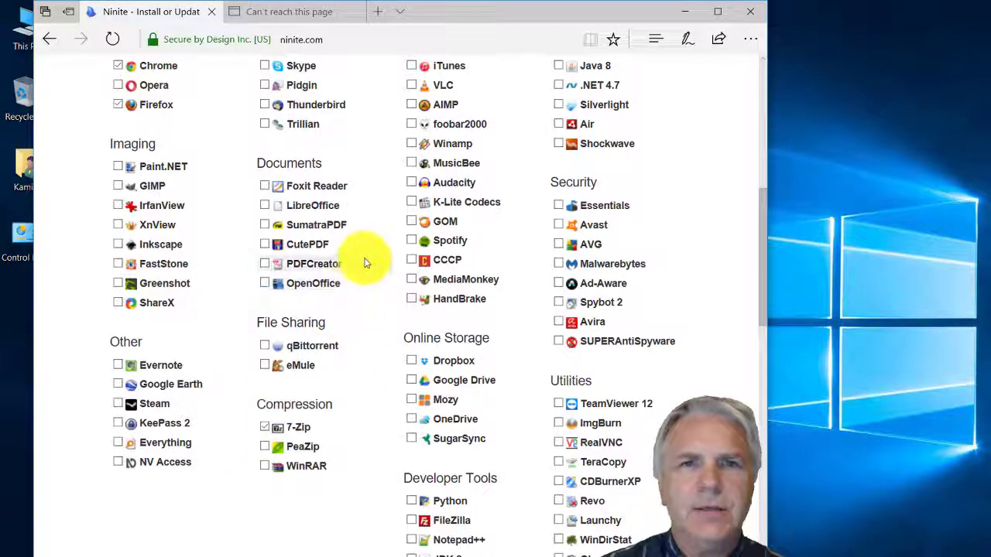
# Step: Select VLC, K-Lite Codecs and HandBrake under Media in the list of apps to install
pyautogui.scroll(1, 364, 256)
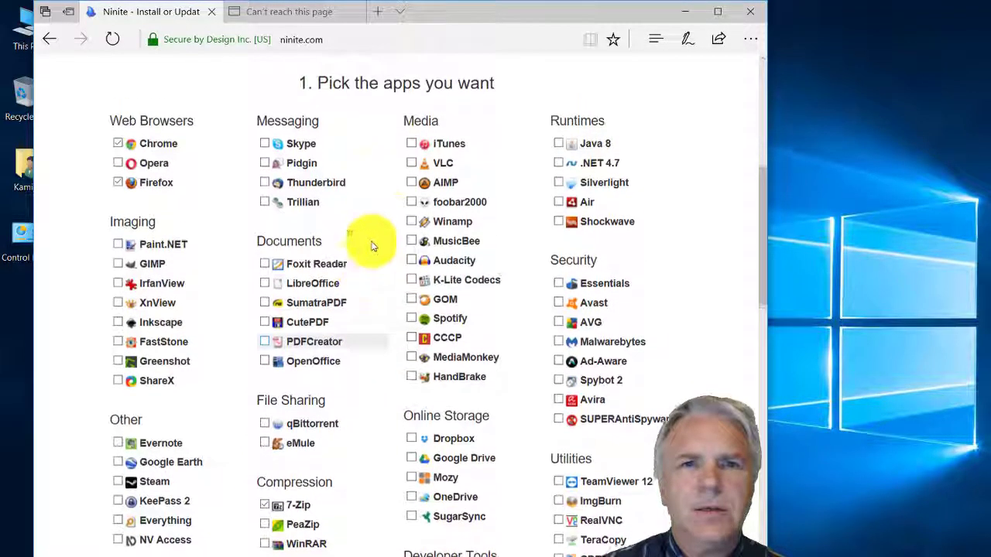
pyautogui.click(413, 164)
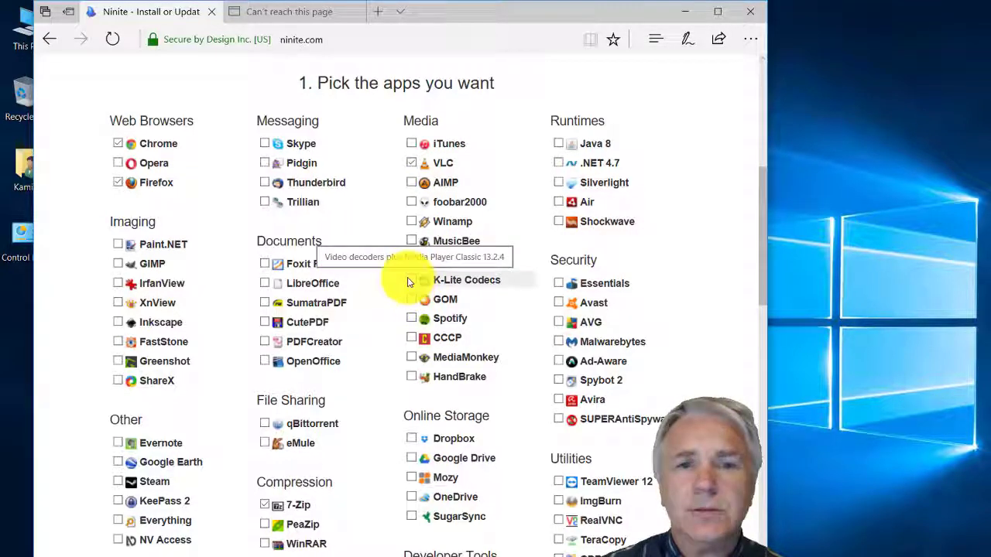
pyautogui.scroll(-1, 410, 224)
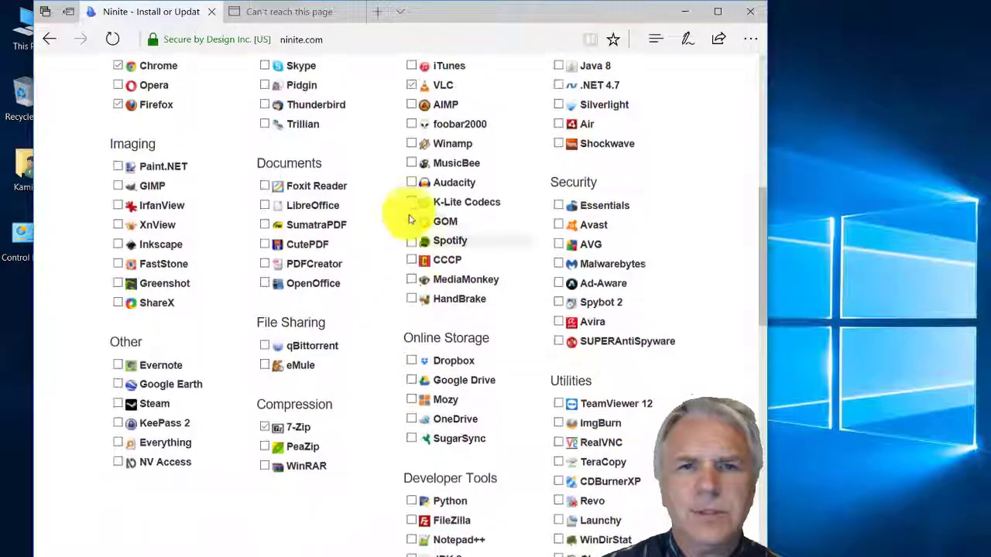
pyautogui.click(409, 201)
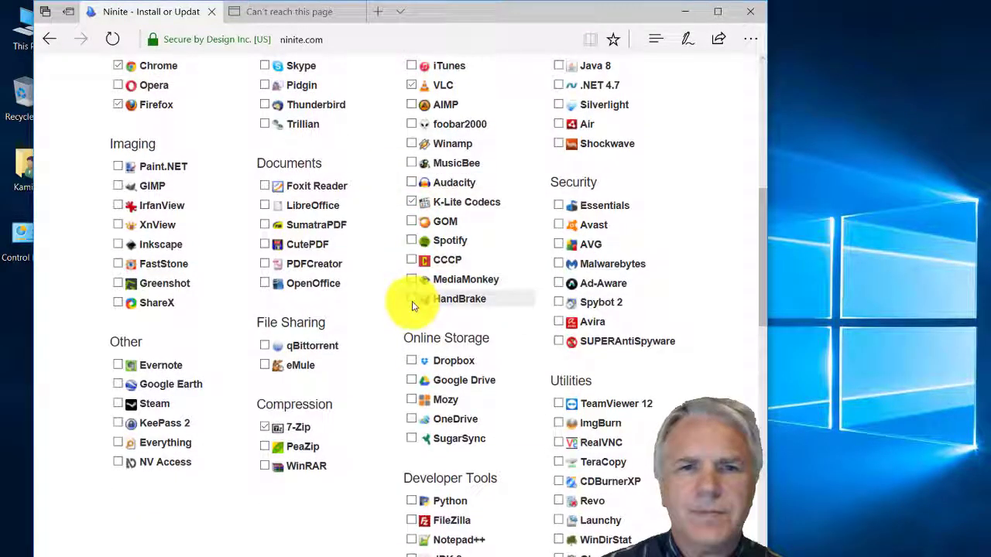
pyautogui.scroll(-1, 411, 305)
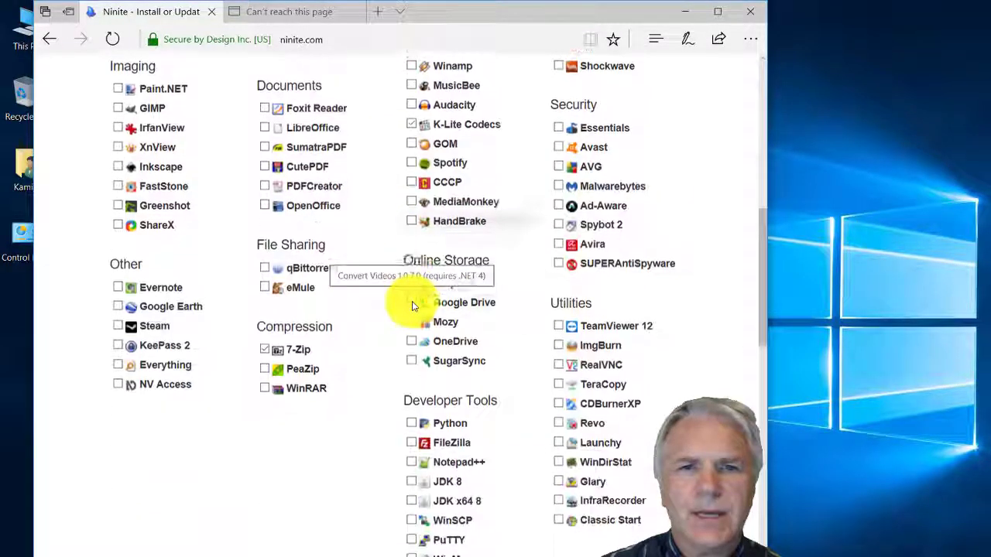
pyautogui.click(414, 225)
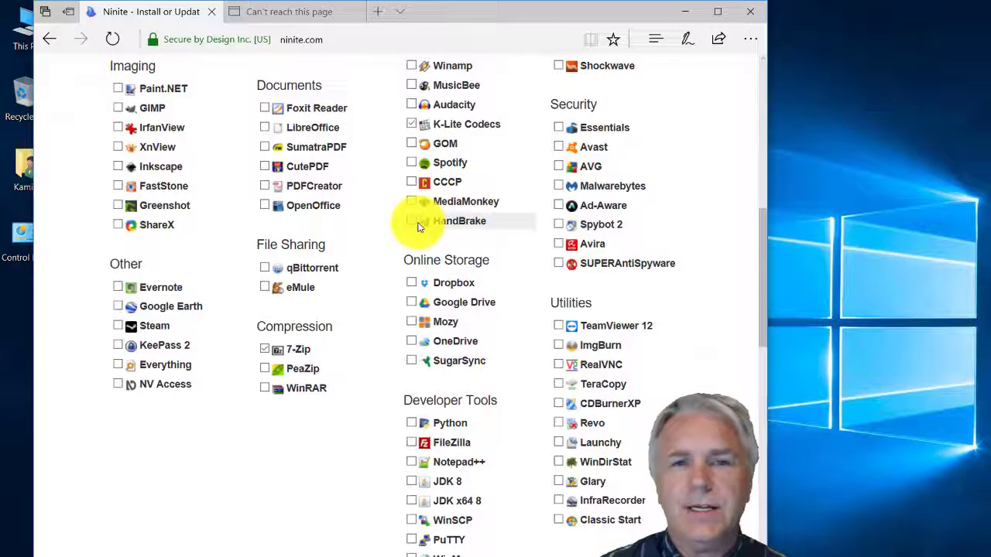
pyautogui.click(412, 221)
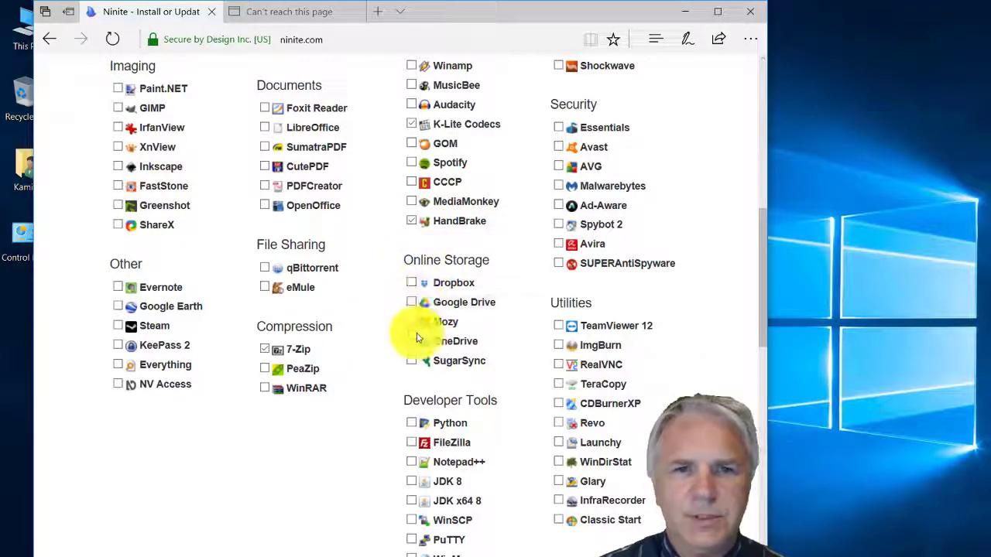
# Step: Look through the Developer Tools, Runtimes and Security categories, checking the Malwarebytes option under Security
pyautogui.scroll(-2, 416, 341)
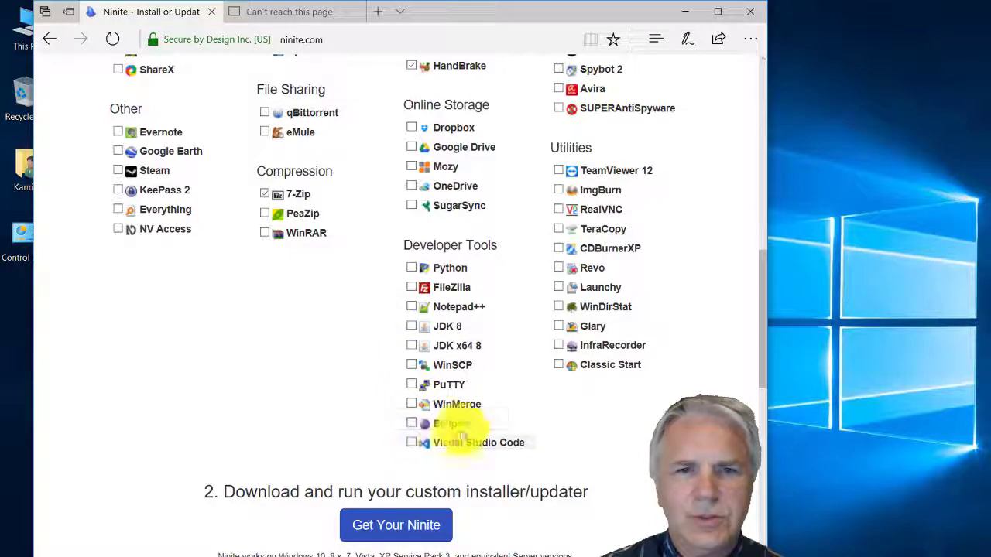
pyautogui.scroll(2, 475, 347)
pyautogui.scroll(2, 479, 352)
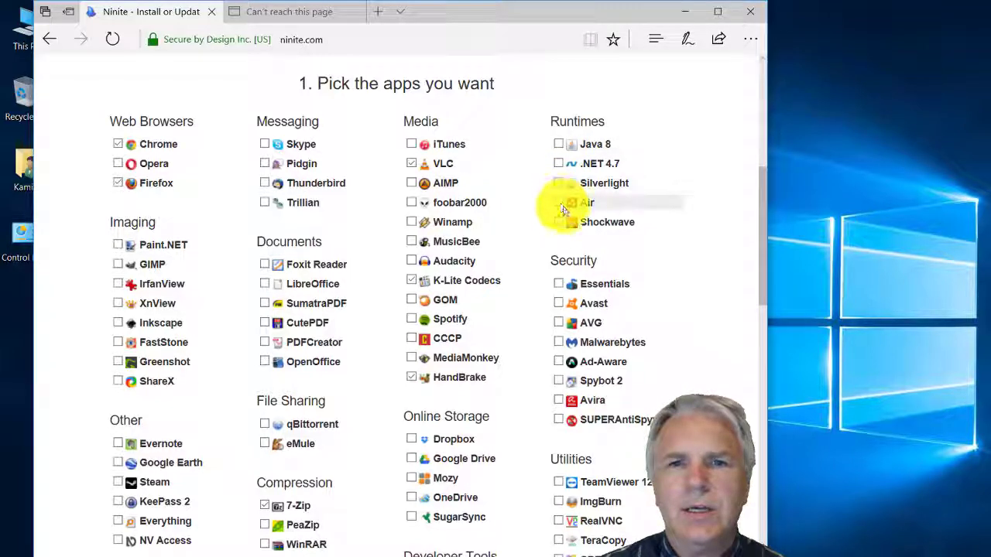
pyautogui.scroll(-1, 561, 228)
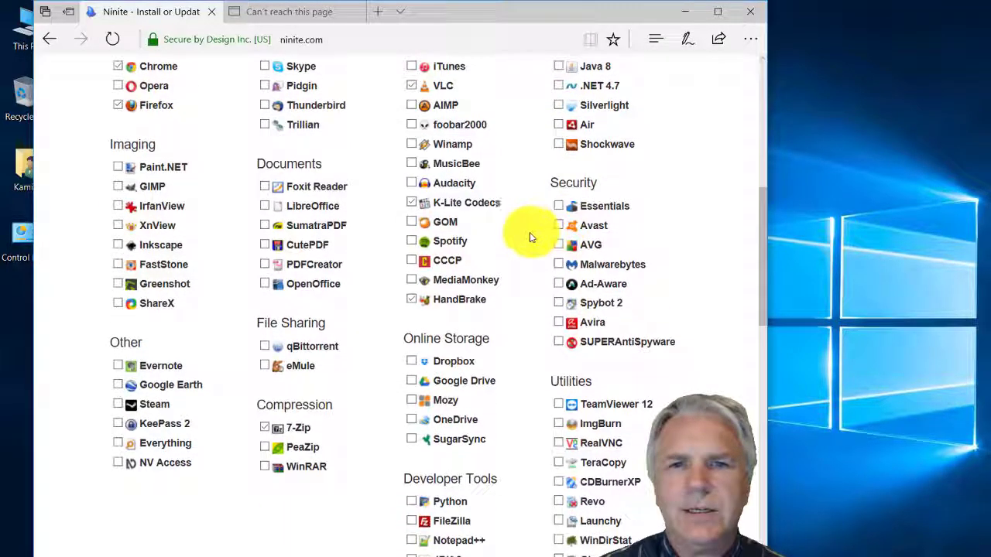
pyautogui.scroll(1, 557, 202)
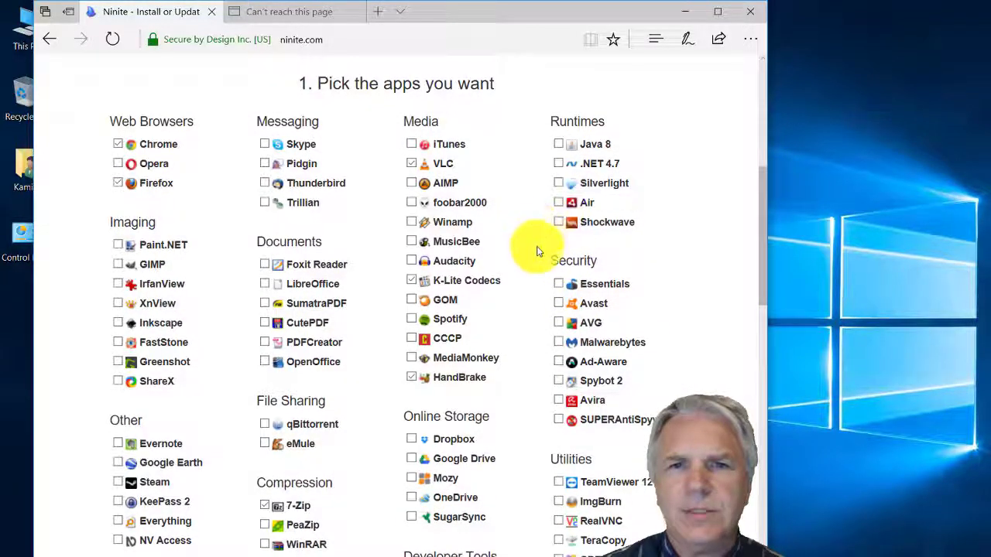
pyautogui.scroll(-1, 538, 246)
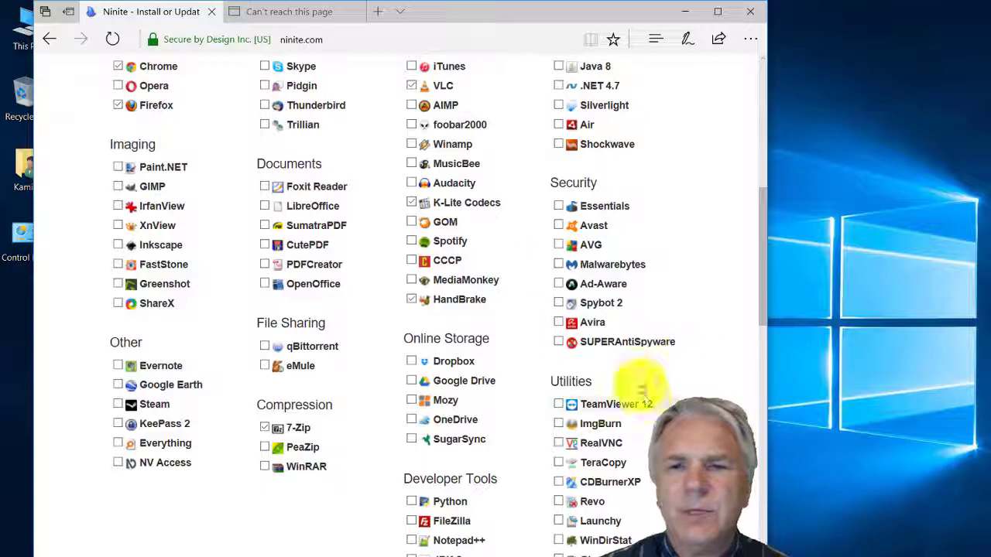
pyautogui.click(558, 264)
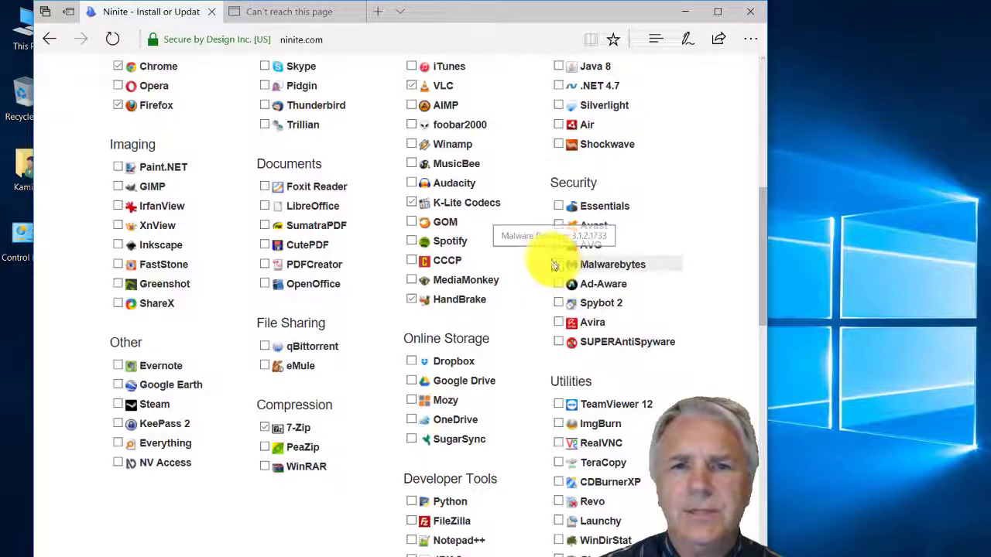
pyautogui.click(558, 264)
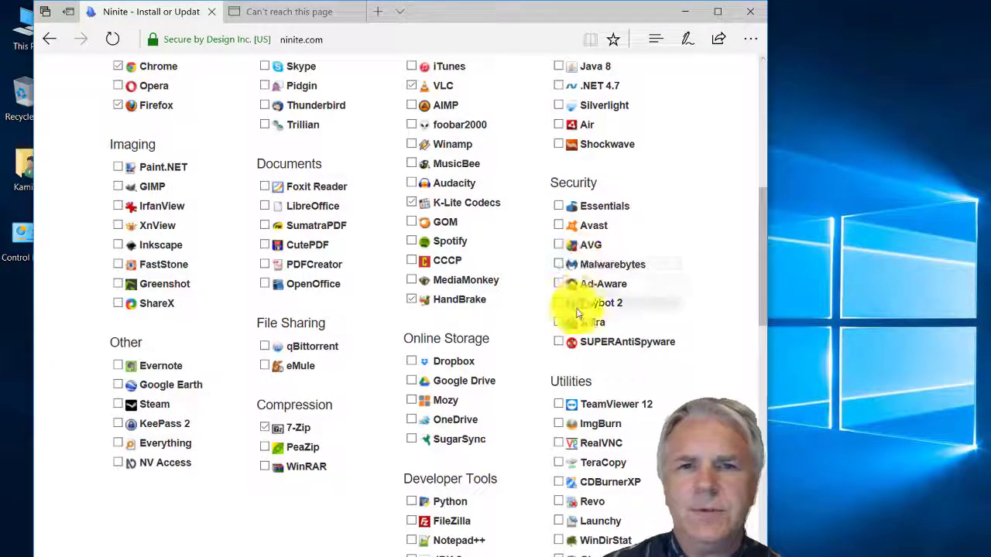
# Step: Select TeamViewer 12 under Utilities and look over the remaining apps in the list
pyautogui.scroll(-1, 563, 331)
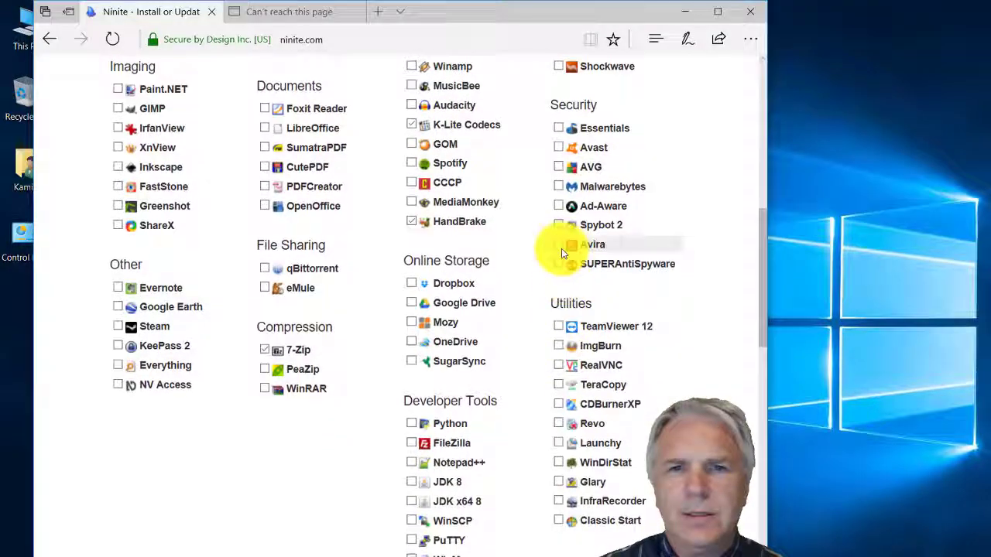
pyautogui.click(559, 329)
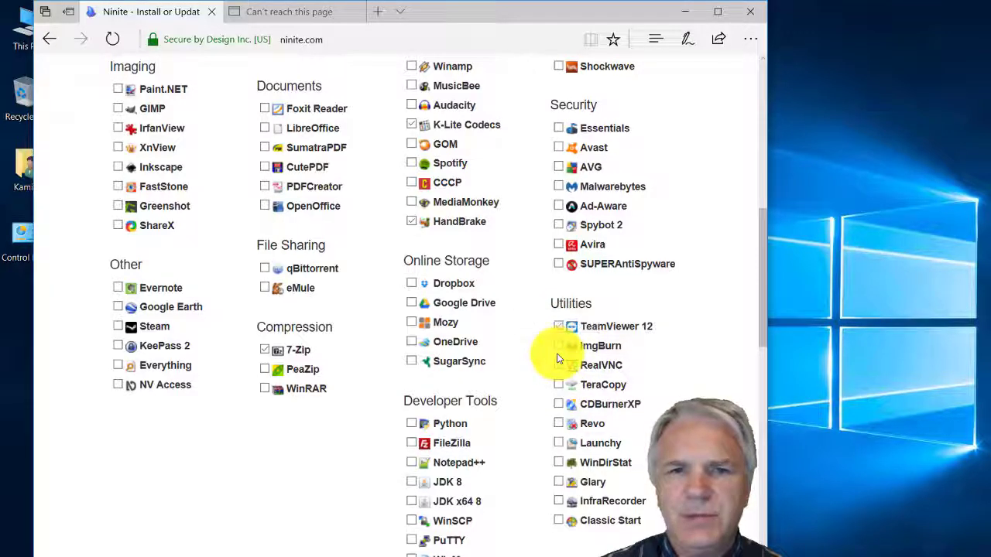
pyautogui.scroll(-1, 557, 359)
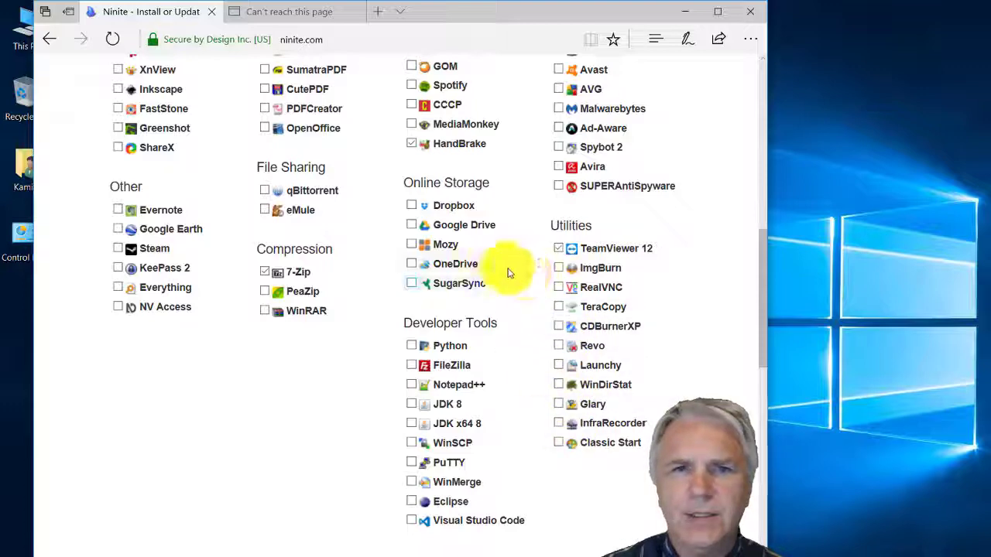
pyautogui.scroll(1, 509, 272)
# Step: Get the custom Ninite installer for the selected apps, save it, and open the folder containing the download
pyautogui.scroll(-4, 510, 288)
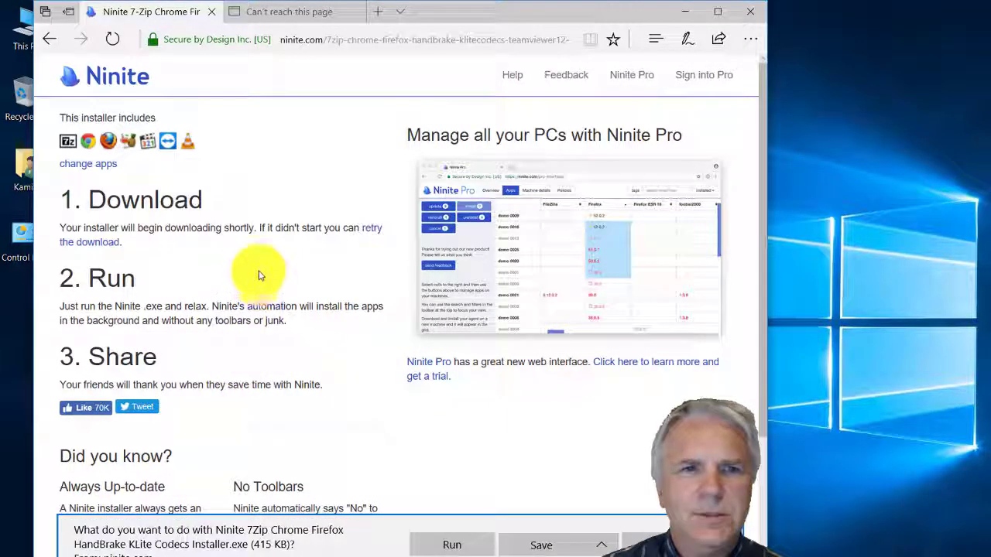
pyautogui.scroll(-2, 253, 267)
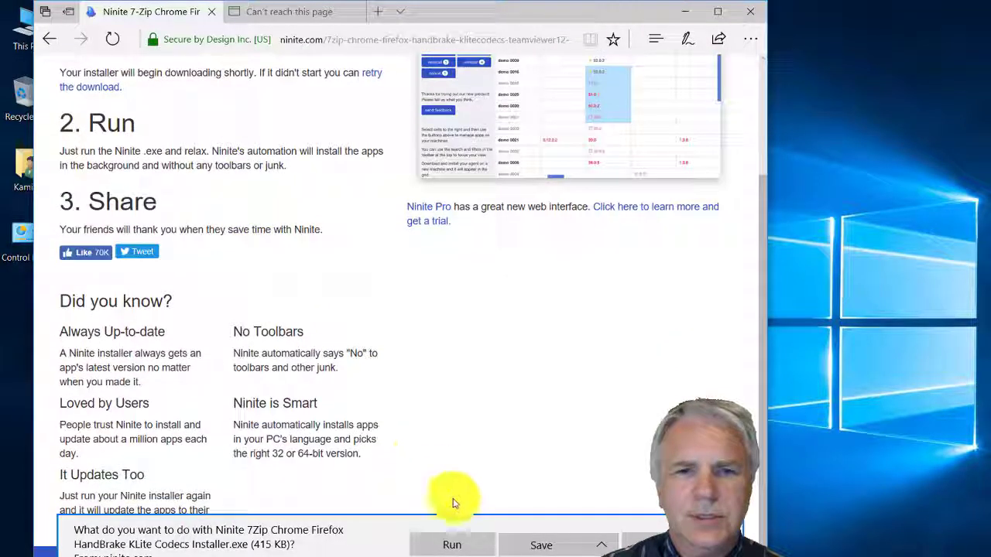
pyautogui.click(544, 546)
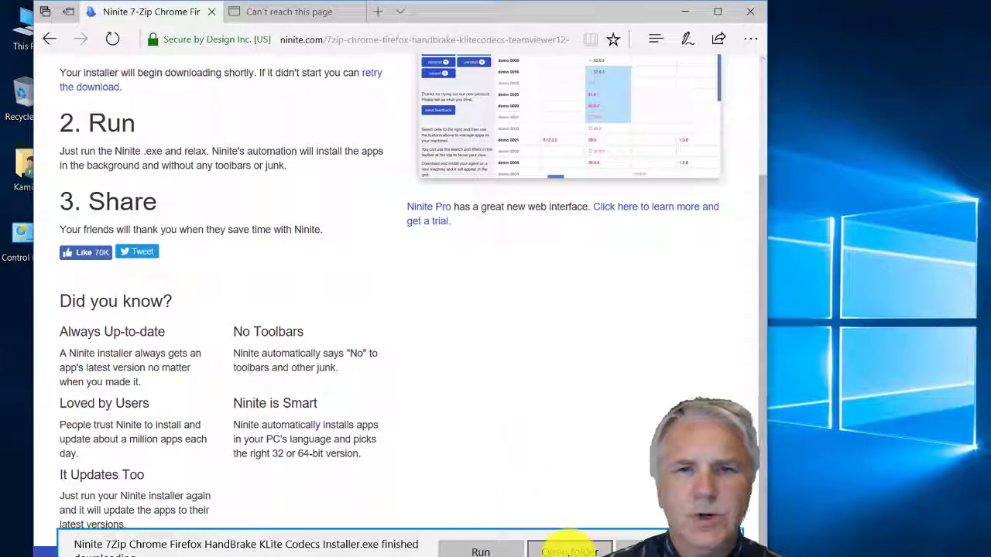
pyautogui.click(567, 552)
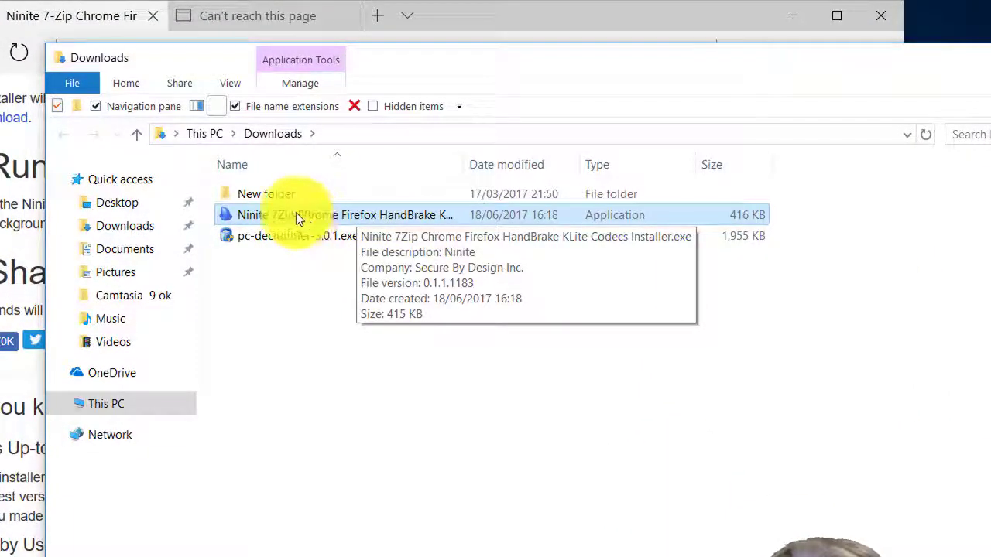
# Step: Close Microsoft Edge with all its tabs, enabling the option to always close all tabs
pyautogui.click(890, 15)
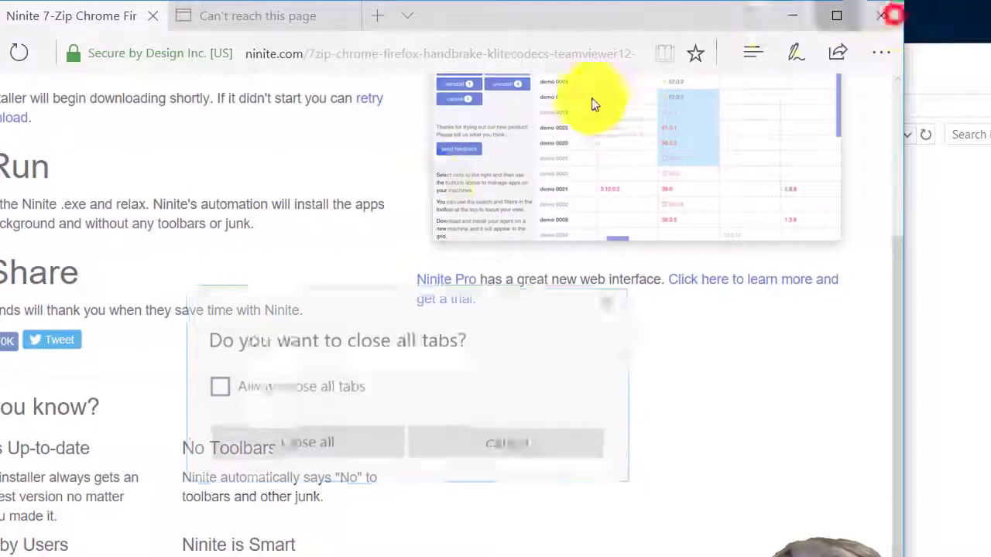
pyautogui.click(222, 390)
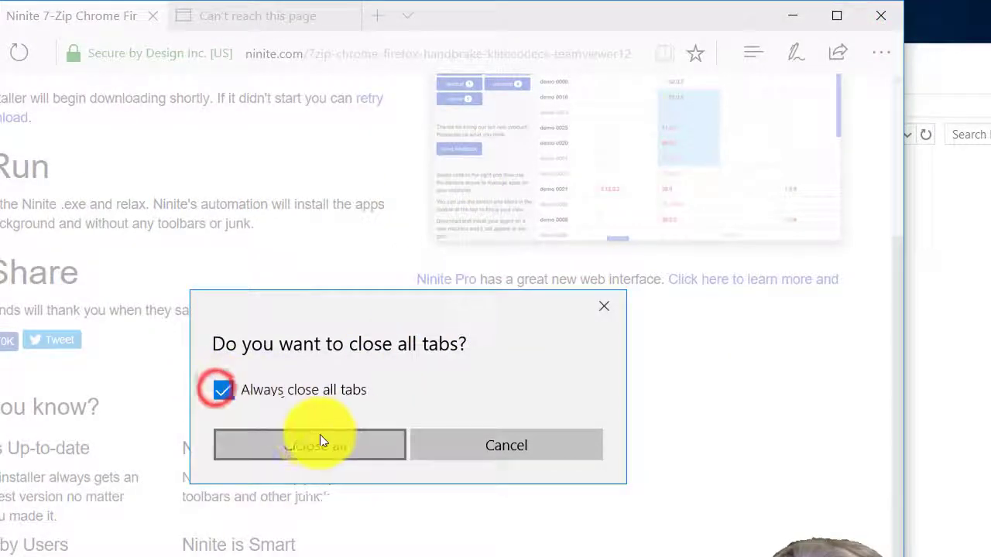
pyautogui.click(335, 447)
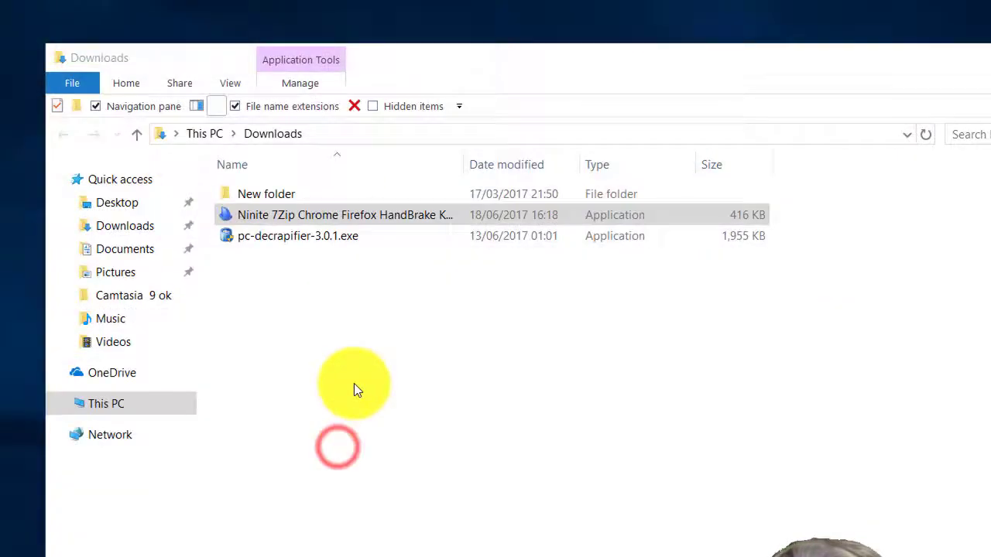
# Step: Run the Ninite installer from Downloads, show the installation details, and close the installer once it has finished
pyautogui.rightClick(313, 216)
pyautogui.click(273, 260)
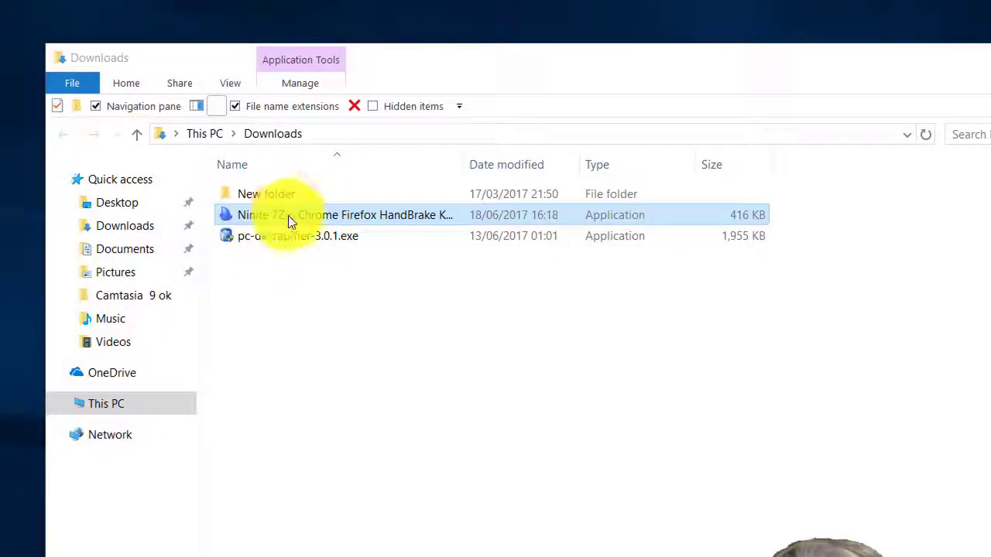
pyautogui.rightClick(290, 220)
pyautogui.click(260, 253)
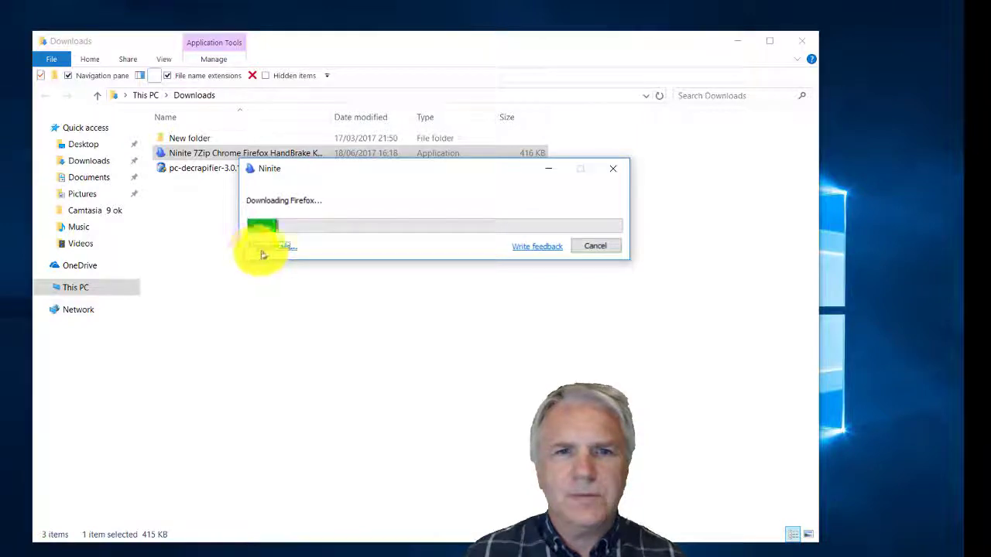
pyautogui.click(268, 247)
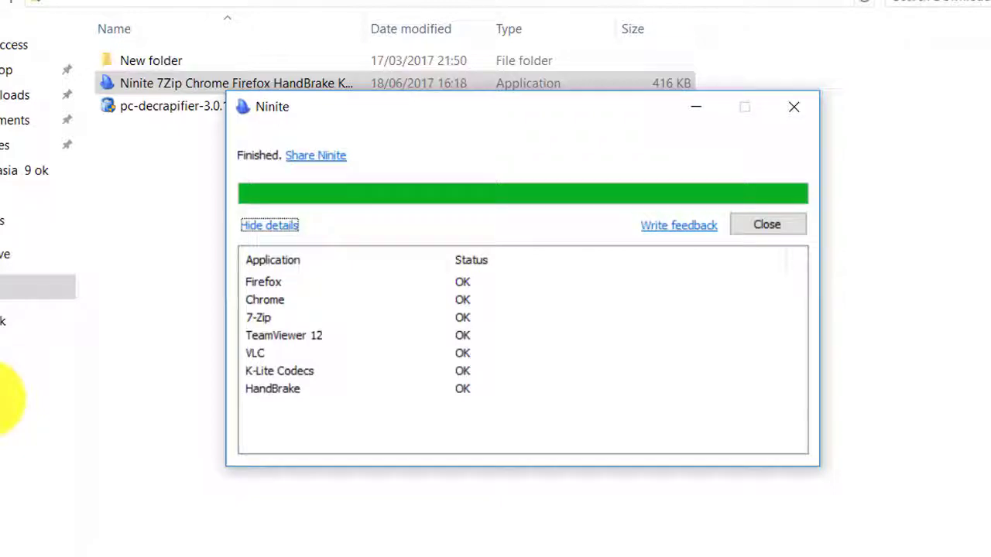
pyautogui.click(775, 227)
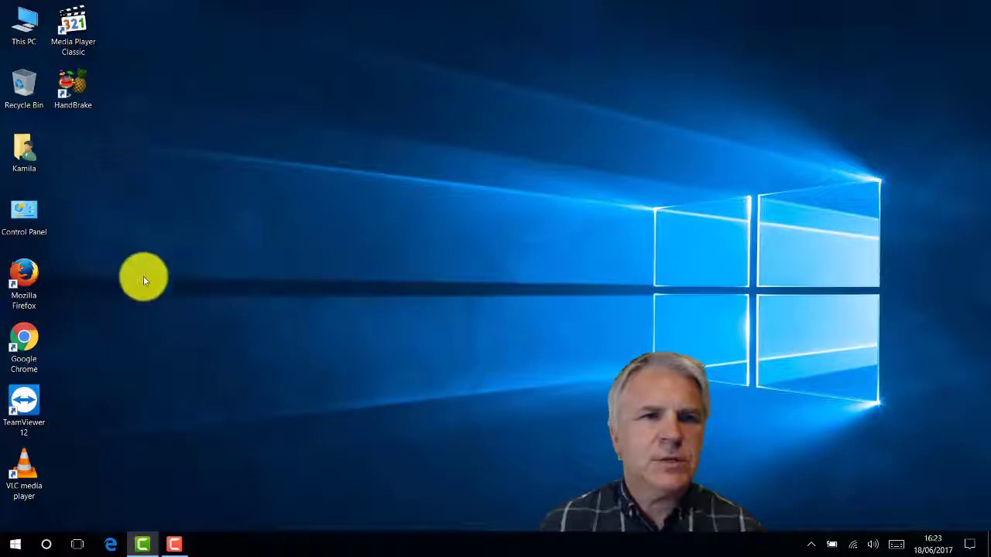
# Step: Open HandBrake from the desktop, widen its window to view the presets, and close the program
pyautogui.doubleClick(74, 97)
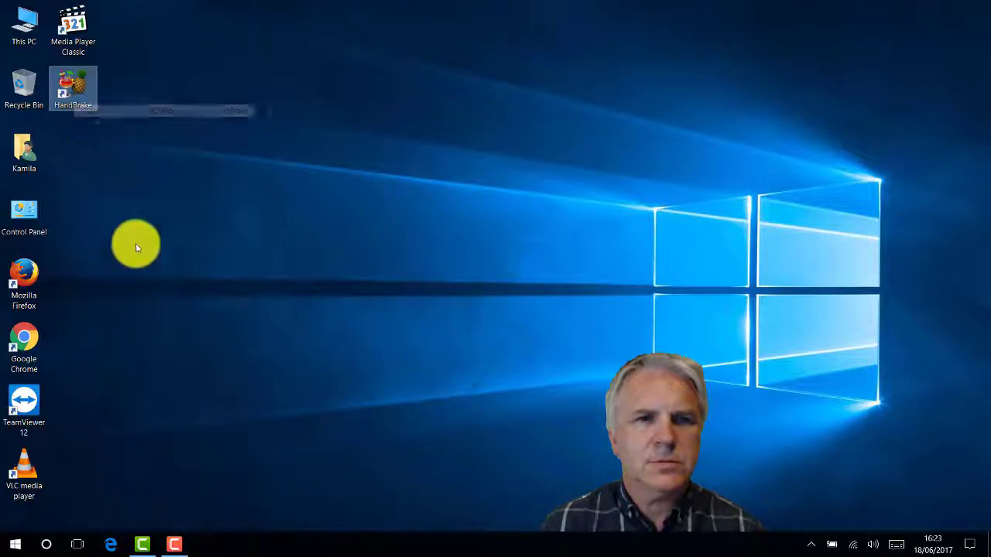
pyautogui.doubleClick(77, 101)
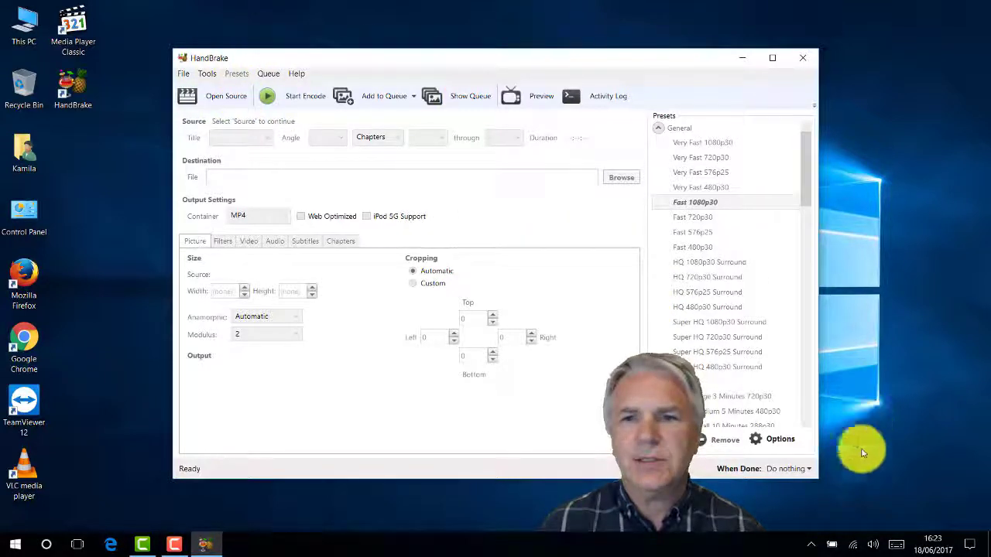
pyautogui.moveTo(819, 468); pyautogui.dragTo(909, 465)
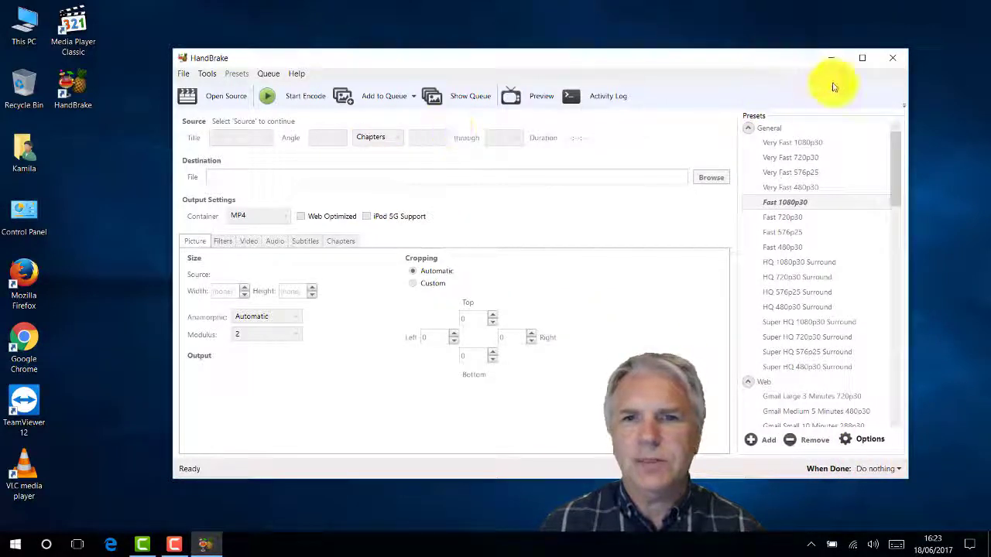
pyautogui.click(12, 548)
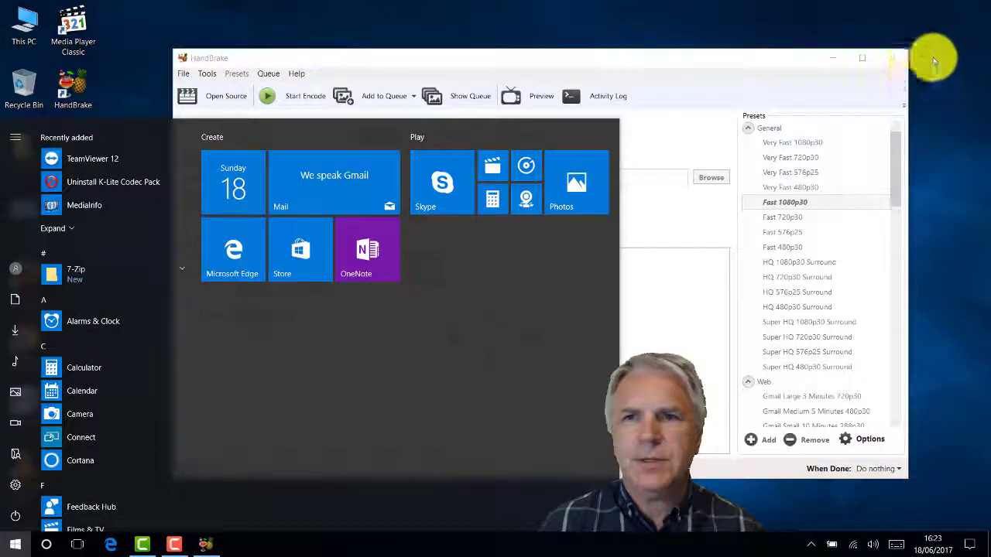
pyautogui.click(892, 57)
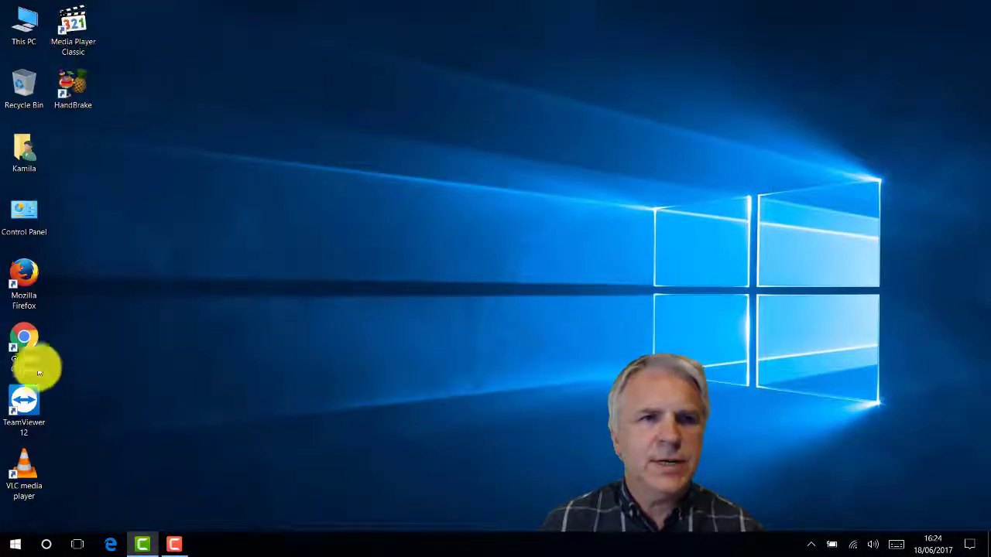
# Step: Check the recently added apps in Start and close it again
pyautogui.click(16, 544)
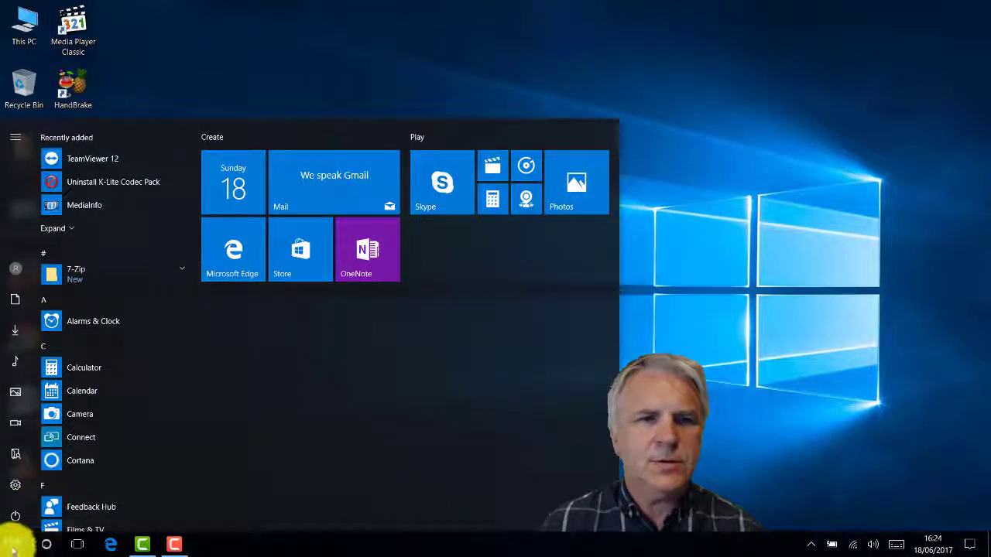
pyautogui.click(5, 545)
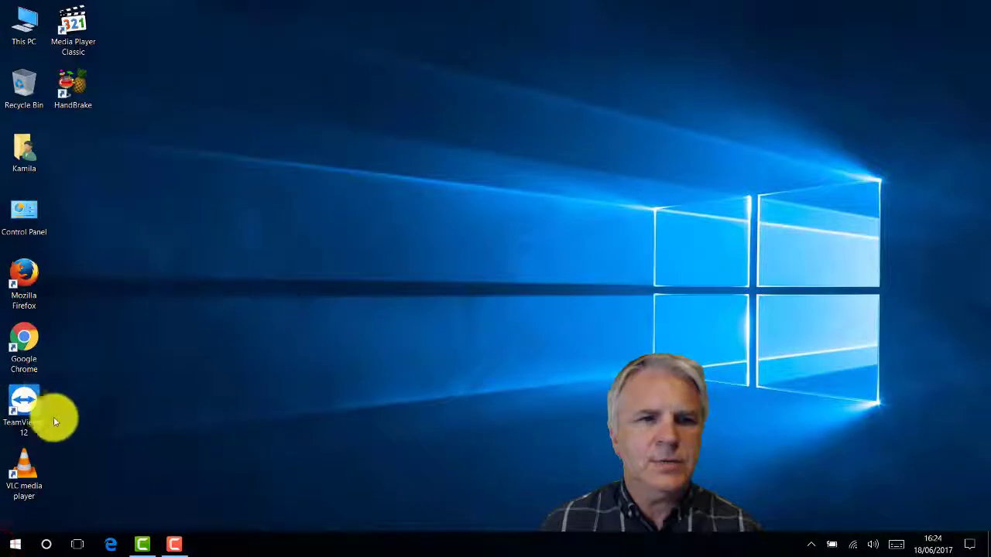
# Step: Pin the TeamViewer 12 desktop shortcut to Start, check its tile there, and close Start again
pyautogui.rightClick(28, 407)
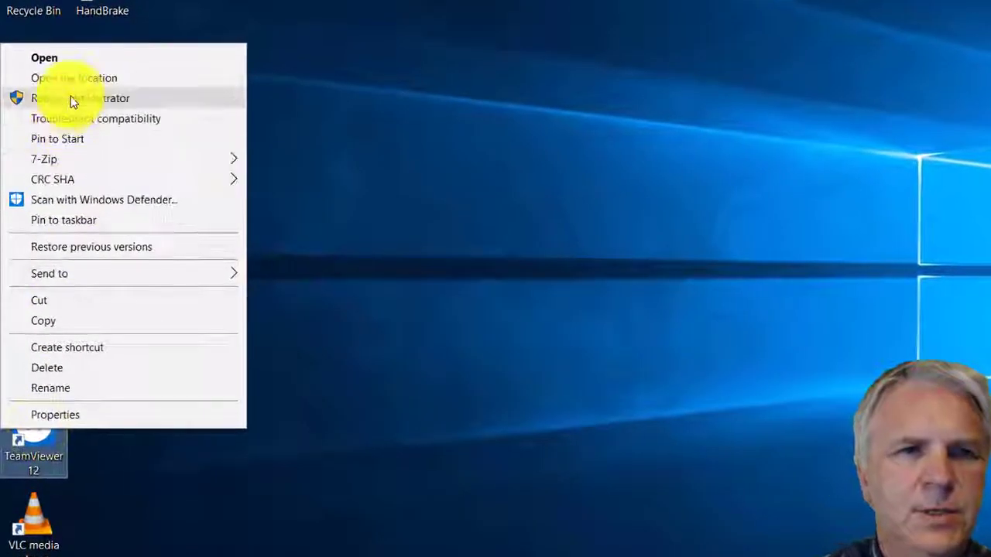
pyautogui.click(61, 142)
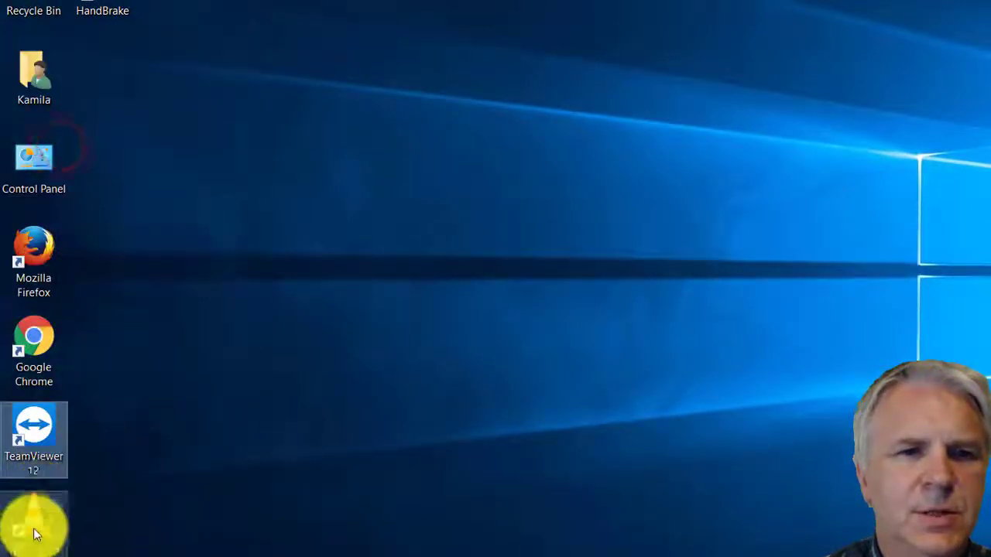
pyautogui.press('super')
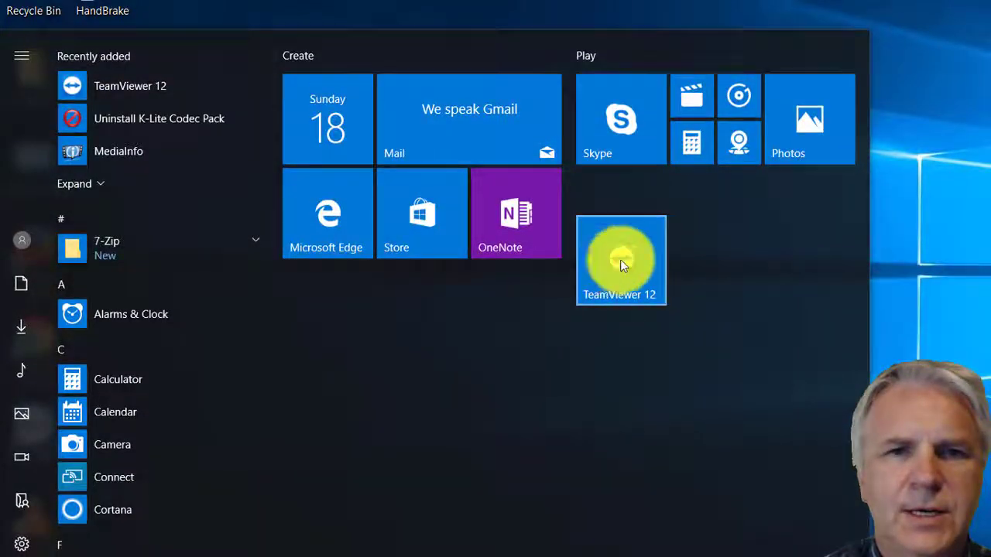
pyautogui.press('super')
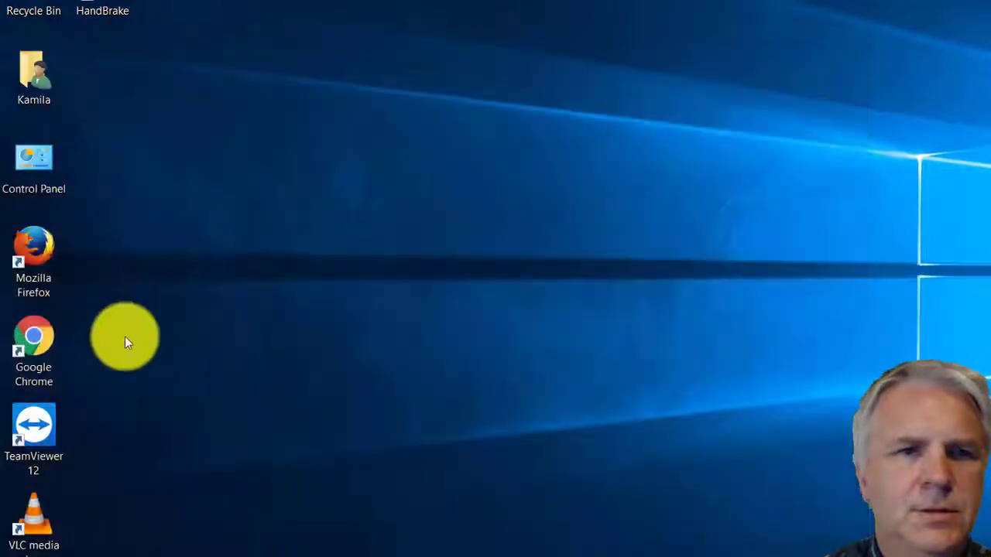
# Step: Move the VLC media player and TeamViewer 12 desktop shortcuts to the Recycle Bin
pyautogui.rightClick(24, 532)
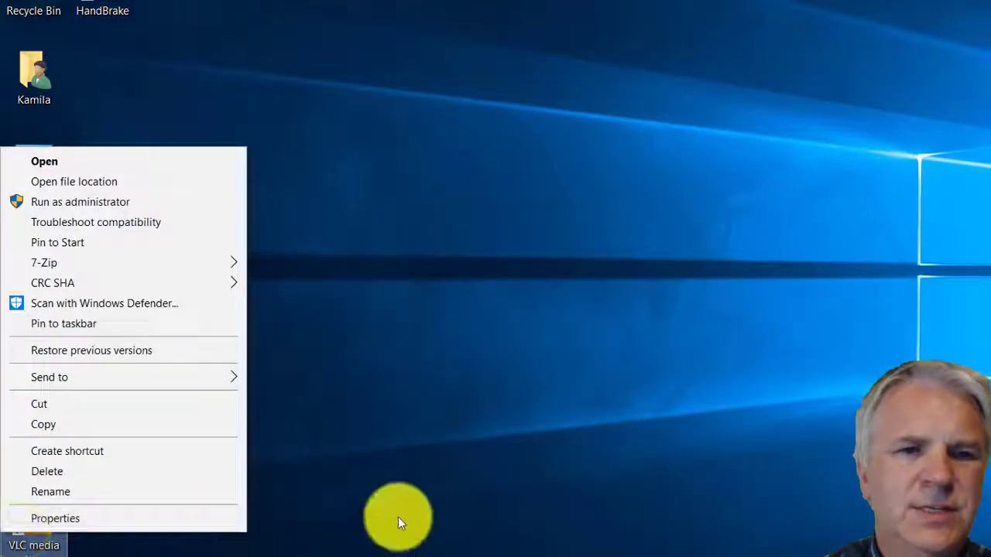
pyautogui.click(396, 523)
pyautogui.moveTo(17, 529); pyautogui.dragTo(34, 7)
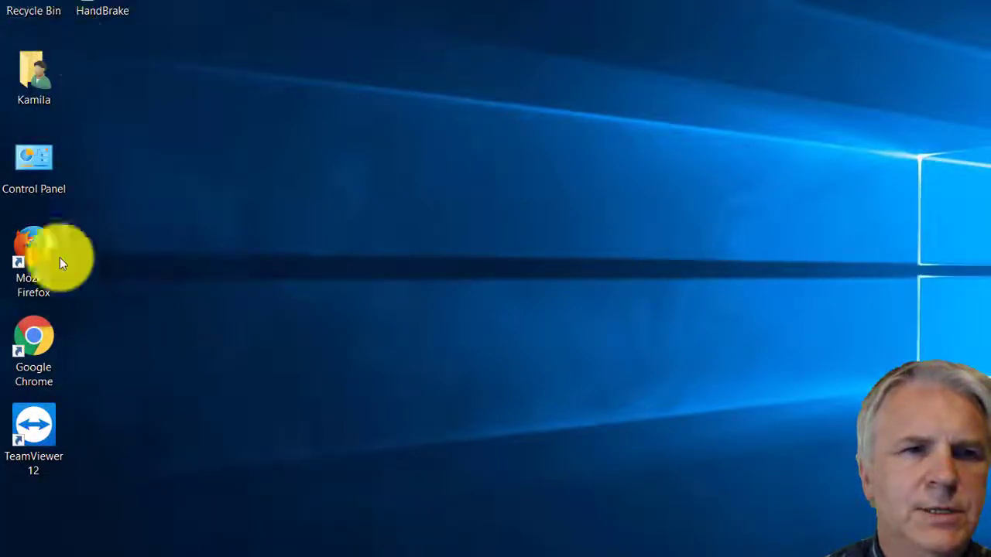
pyautogui.moveTo(31, 432); pyautogui.dragTo(23, 9)
# Step: Pin Google Chrome and Mozilla Firefox to the taskbar, and move their desktop shortcuts to the Recycle Bin
pyautogui.moveTo(46, 337)
pyautogui.mouseDown()
pyautogui.moveTo(36, 287)
pyautogui.moveTo(39, 341)
pyautogui.mouseUp()
pyautogui.rightClick(39, 342)
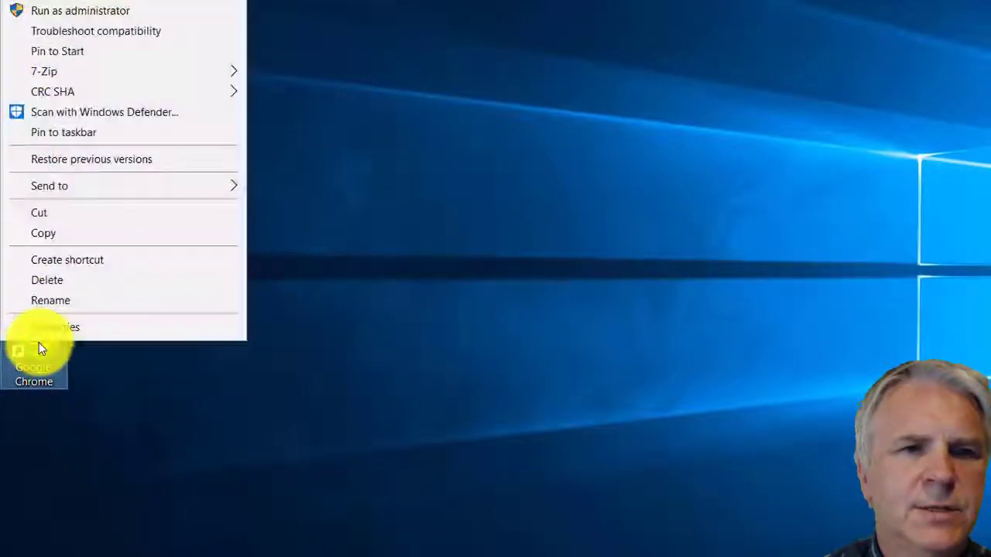
pyautogui.click(78, 135)
pyautogui.rightClick(27, 263)
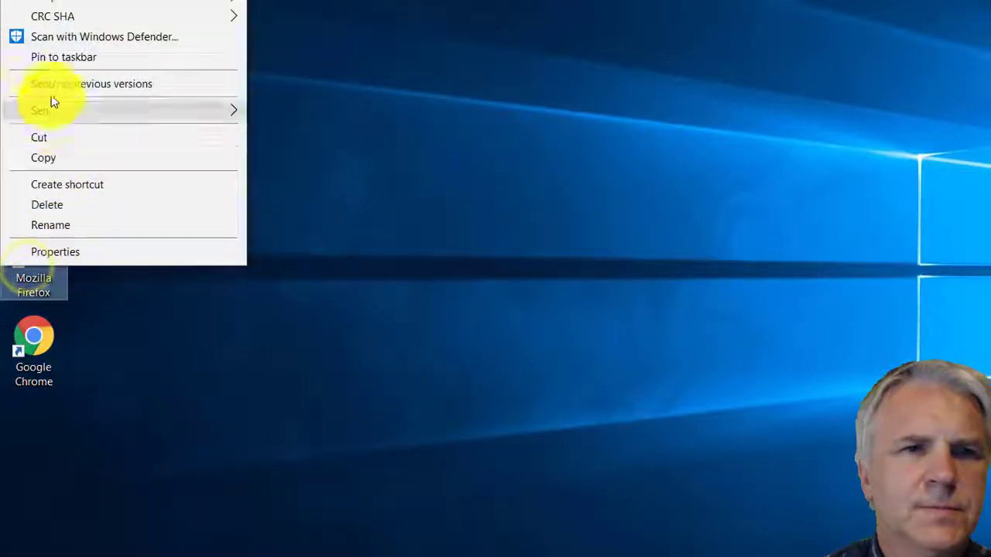
pyautogui.click(62, 57)
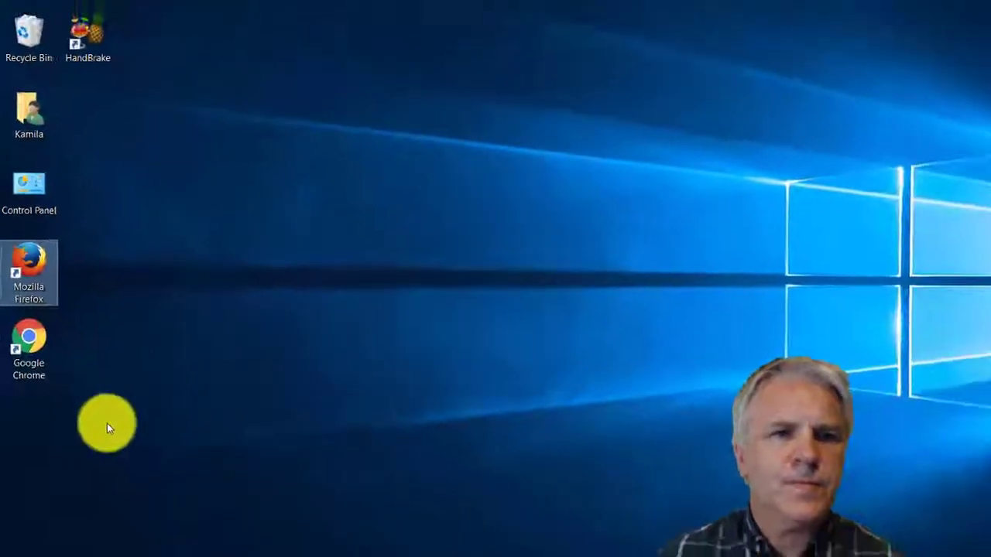
pyautogui.moveTo(123, 442); pyautogui.dragTo(29, 248)
pyautogui.moveTo(22, 282); pyautogui.dragTo(24, 83)
# Step: Pin HandBrake to Start, and move the HandBrake and Media Player Classic desktop shortcuts to the Recycle Bin
pyautogui.rightClick(73, 88)
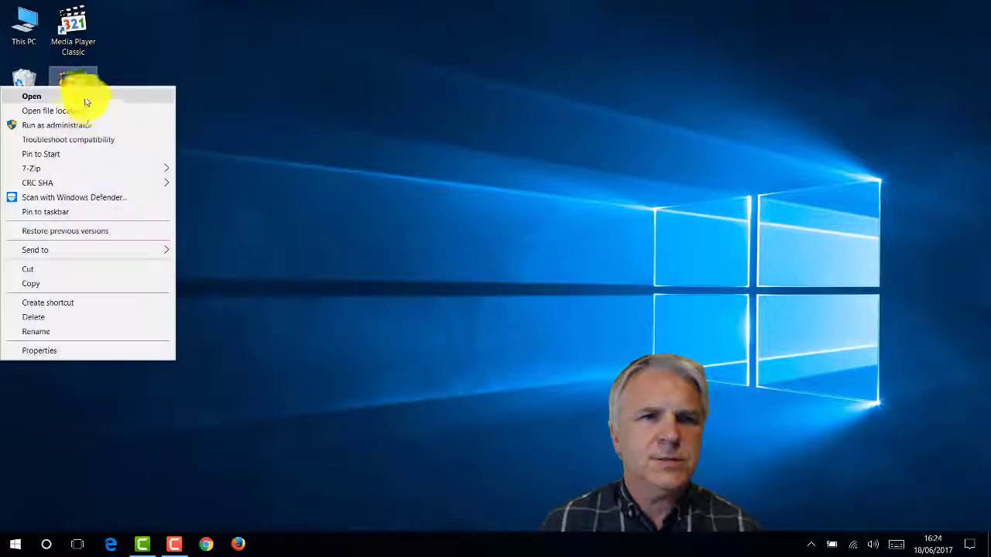
pyautogui.click(64, 154)
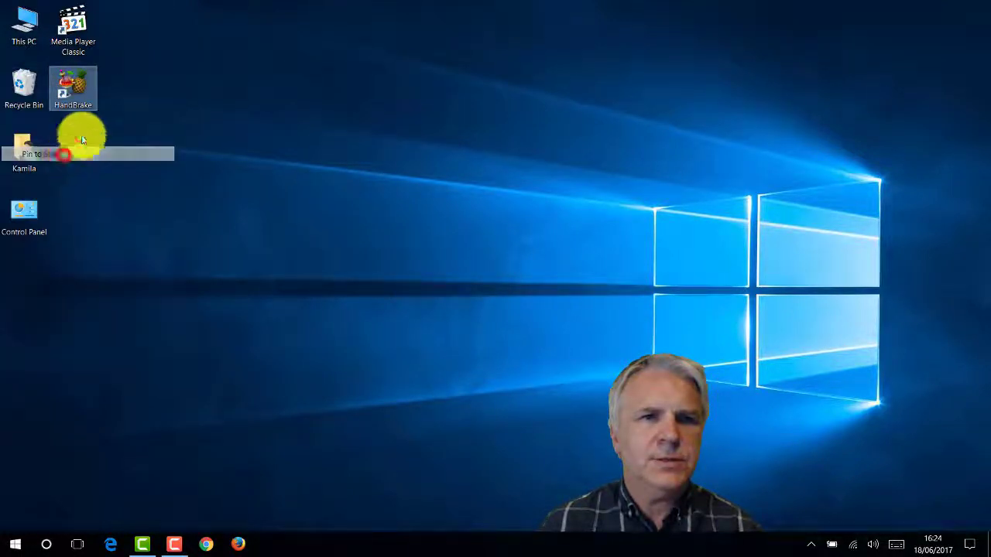
pyautogui.moveTo(67, 101); pyautogui.dragTo(24, 83)
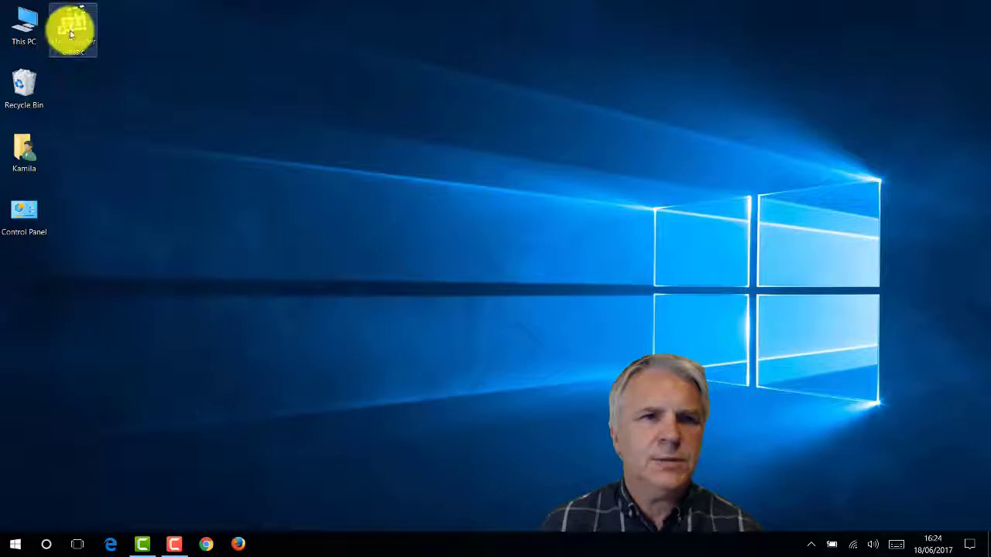
pyautogui.moveTo(70, 33); pyautogui.dragTo(23, 83)
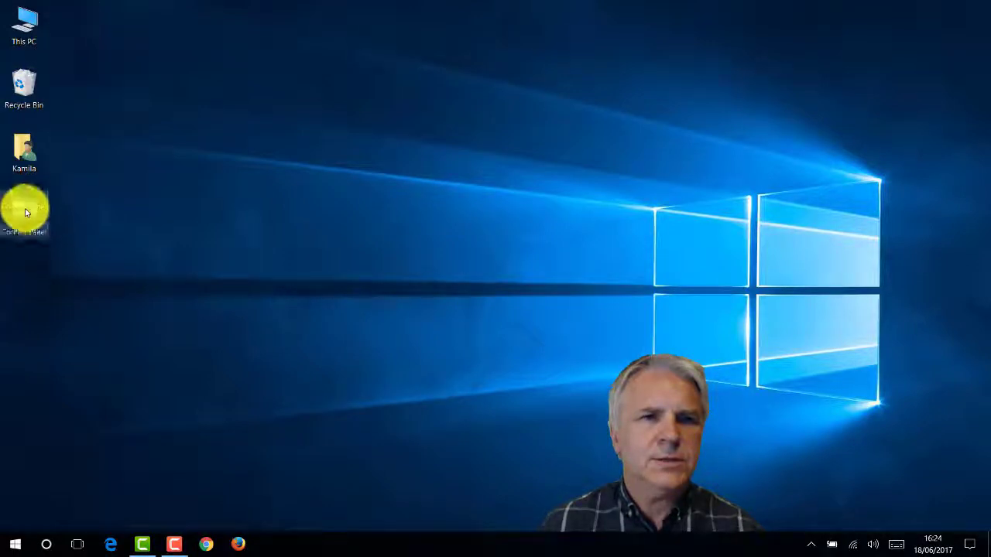
# Step: Empty the Recycle Bin, confirm the permanent deletion, and clear the desktop selection
pyautogui.click(108, 142)
pyautogui.rightClick(22, 86)
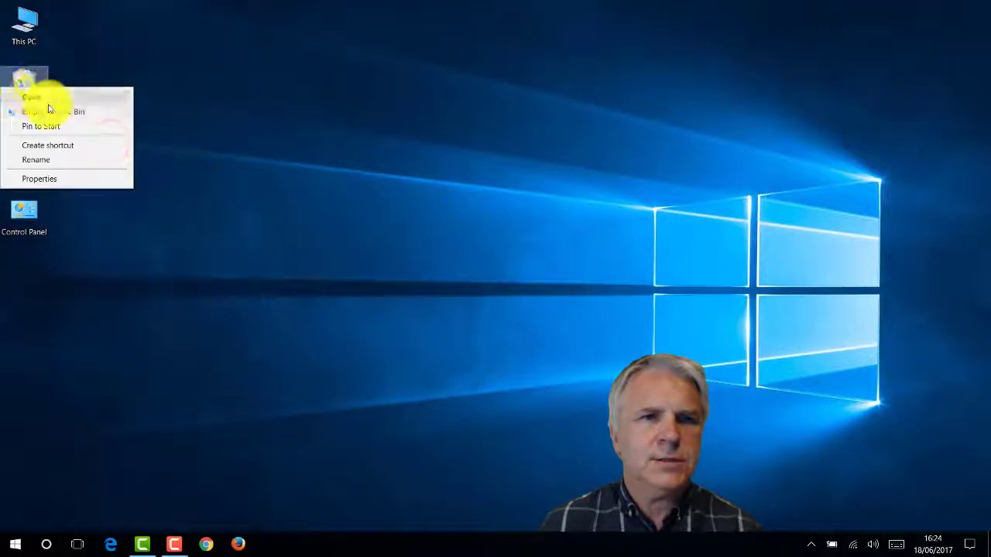
pyautogui.click(52, 112)
pyautogui.click(546, 286)
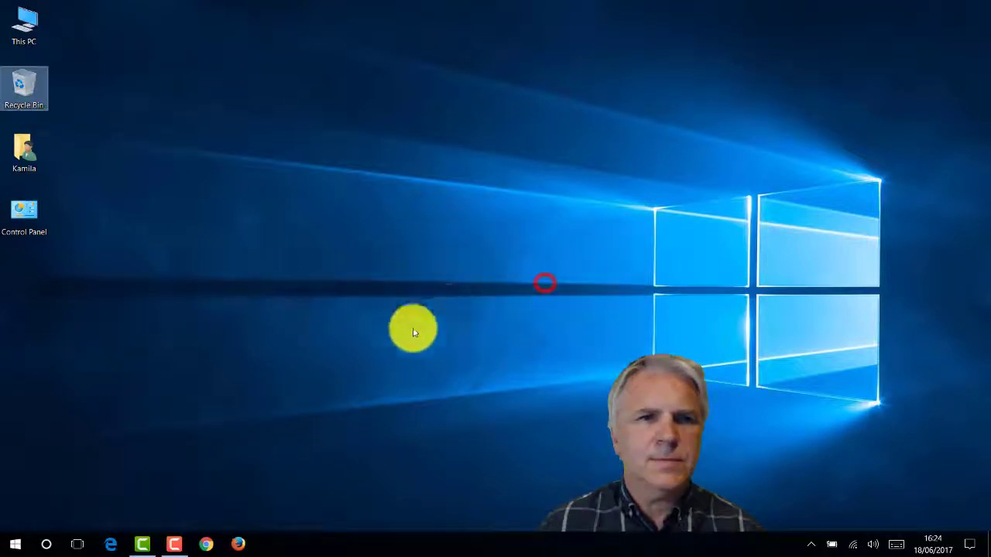
pyautogui.click(349, 332)
# Step: Name the Start tile group containing TeamViewer 12 and HandBrake "Internet & Film editor" and close Start
pyautogui.click(16, 544)
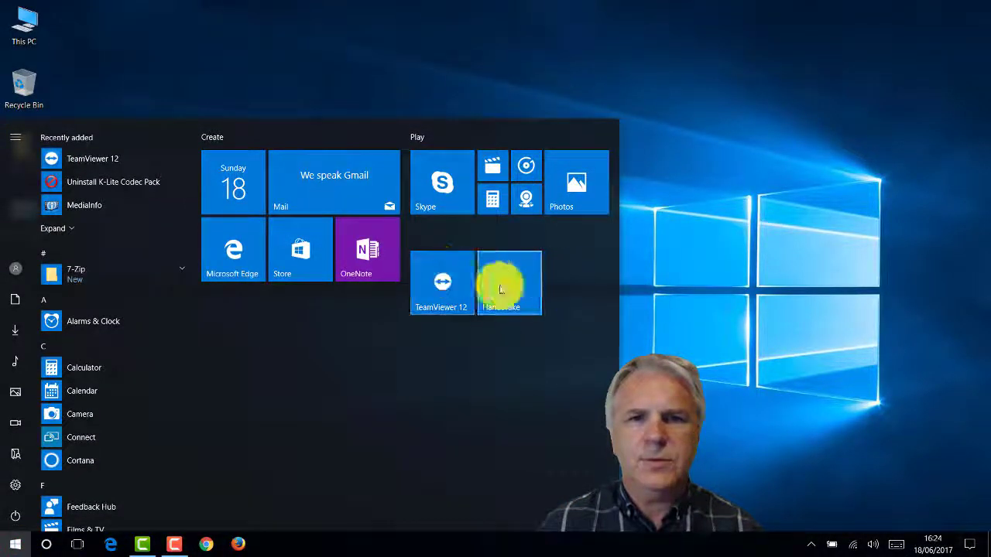
pyautogui.click(433, 241)
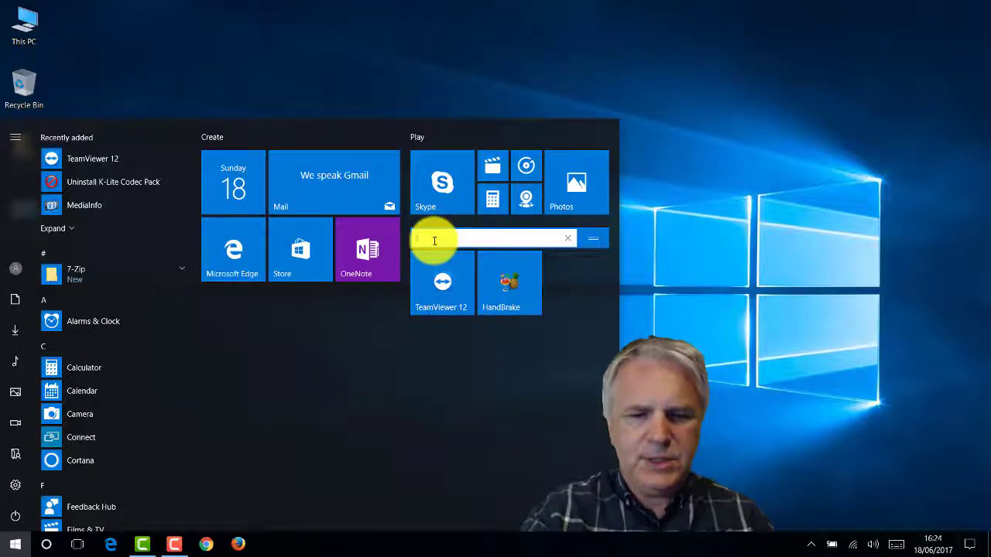
pyautogui.write('Inte')
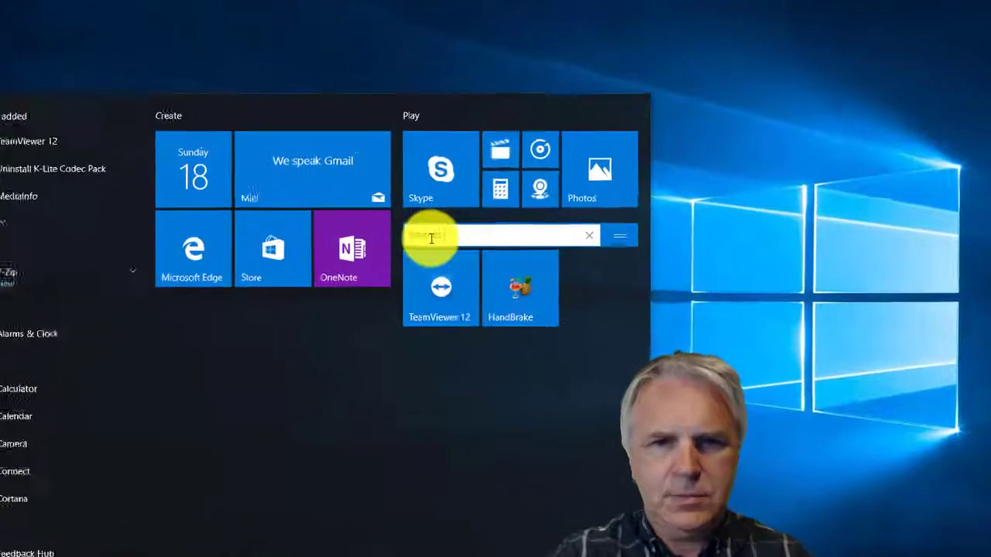
pyautogui.write('rnet & Film editor')
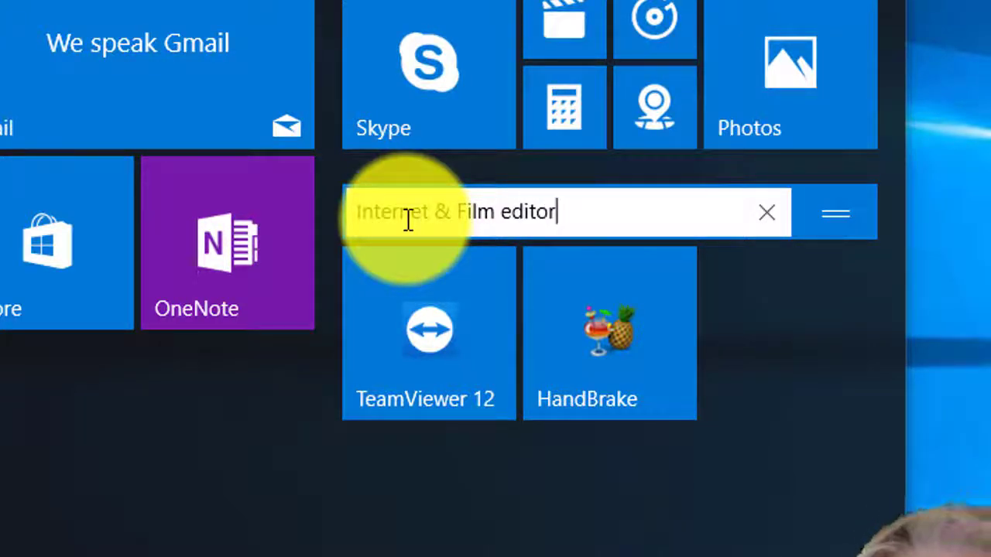
pyautogui.click(470, 471)
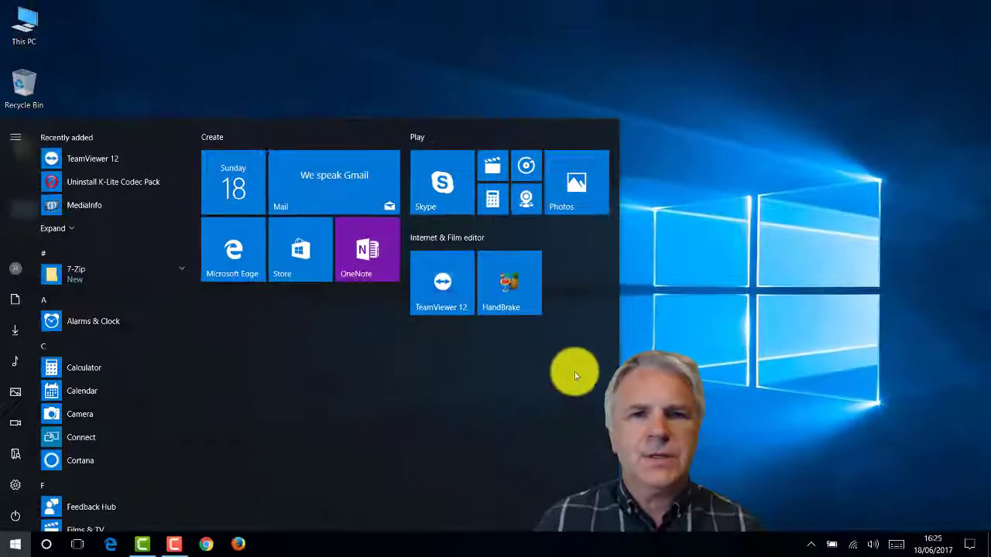
pyautogui.click(918, 341)
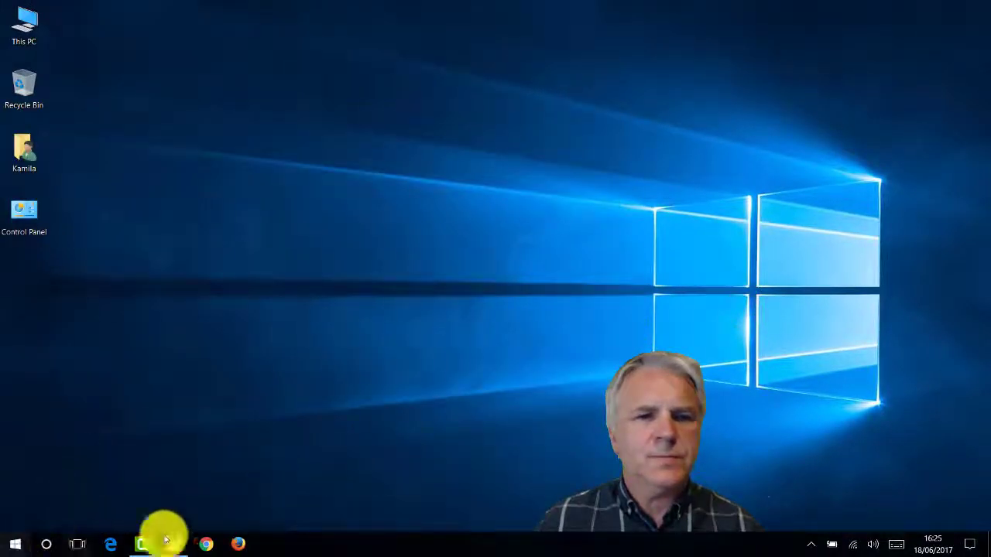
# Step: Open Firefox from the taskbar and finish its import wizard without importing anything
pyautogui.click(239, 546)
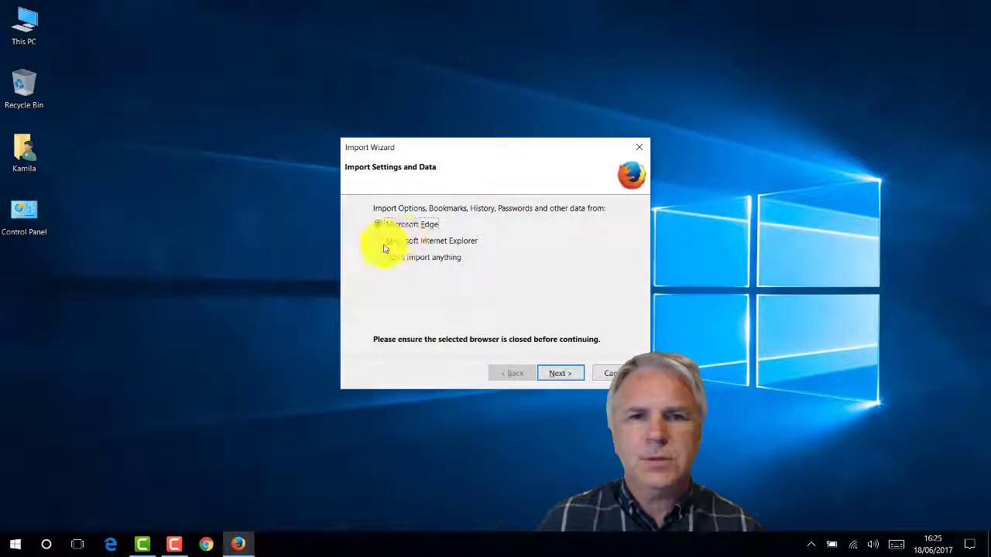
pyautogui.click(391, 258)
pyautogui.click(560, 374)
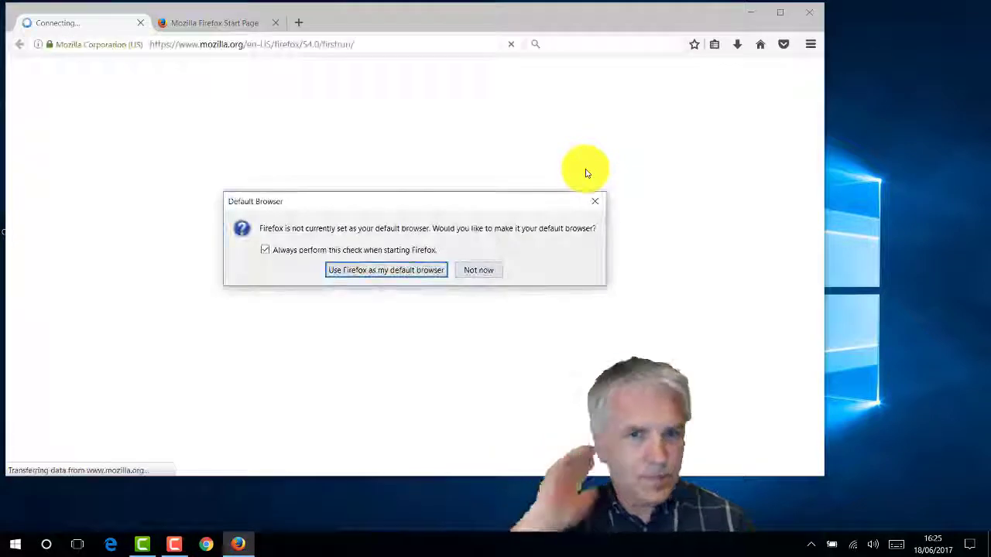
# Step: Disable Firefox's default browser check at startup, make Firefox the default web browser by switching anyway, and close Settings
pyautogui.click(265, 251)
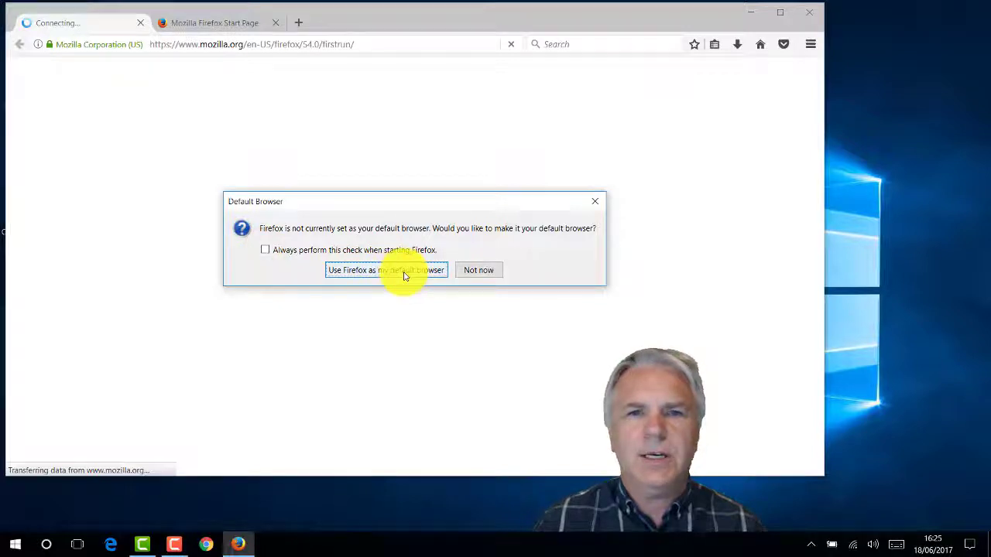
pyautogui.click(403, 274)
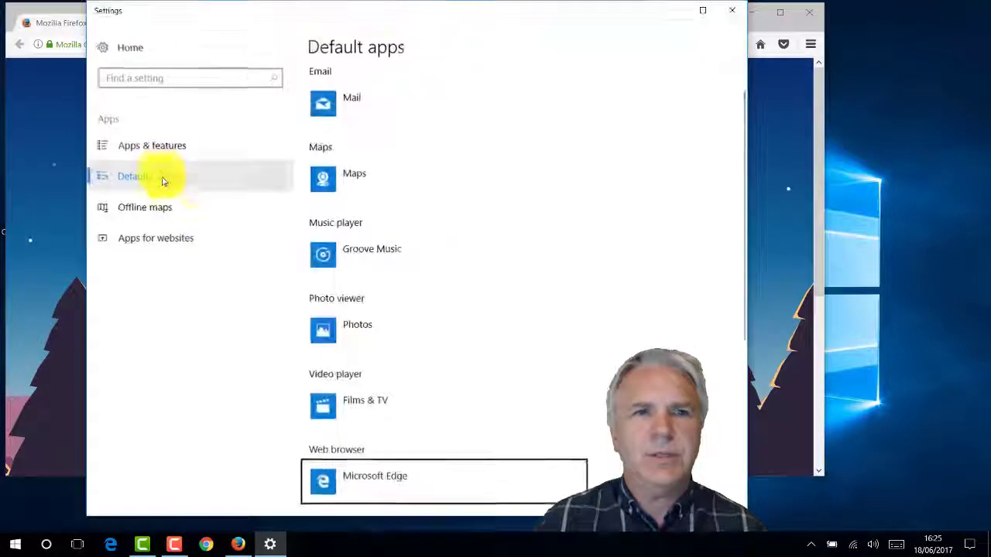
pyautogui.click(371, 487)
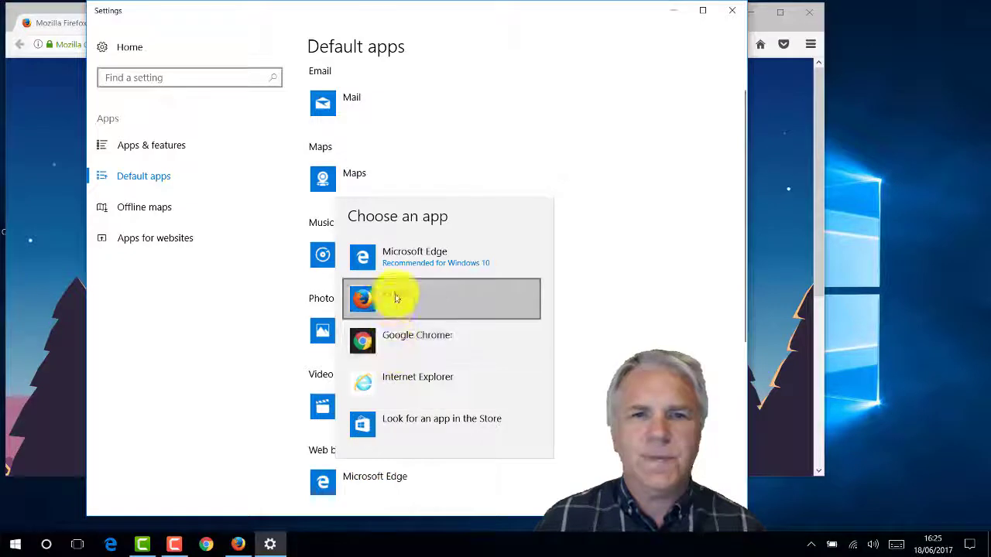
pyautogui.click(411, 300)
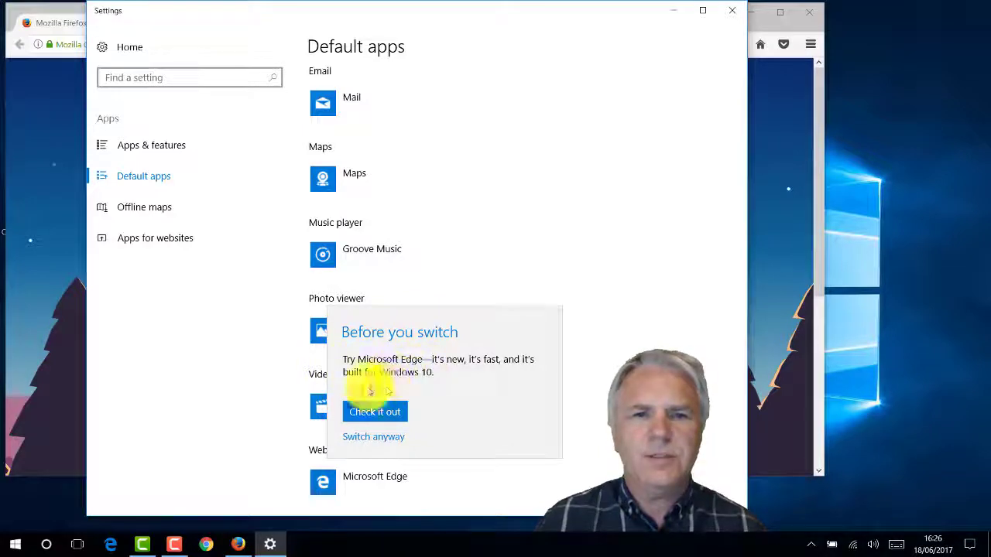
pyautogui.click(376, 438)
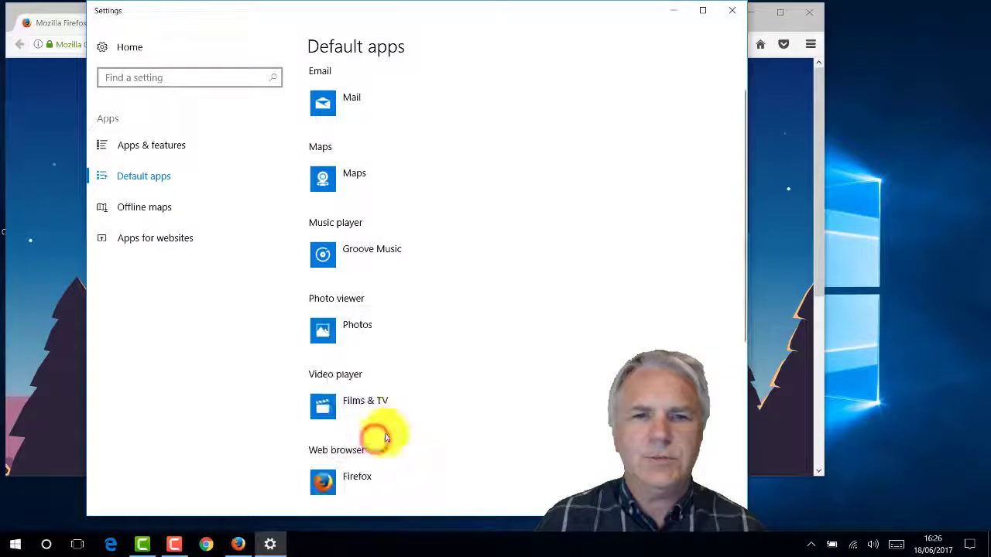
pyautogui.click(730, 13)
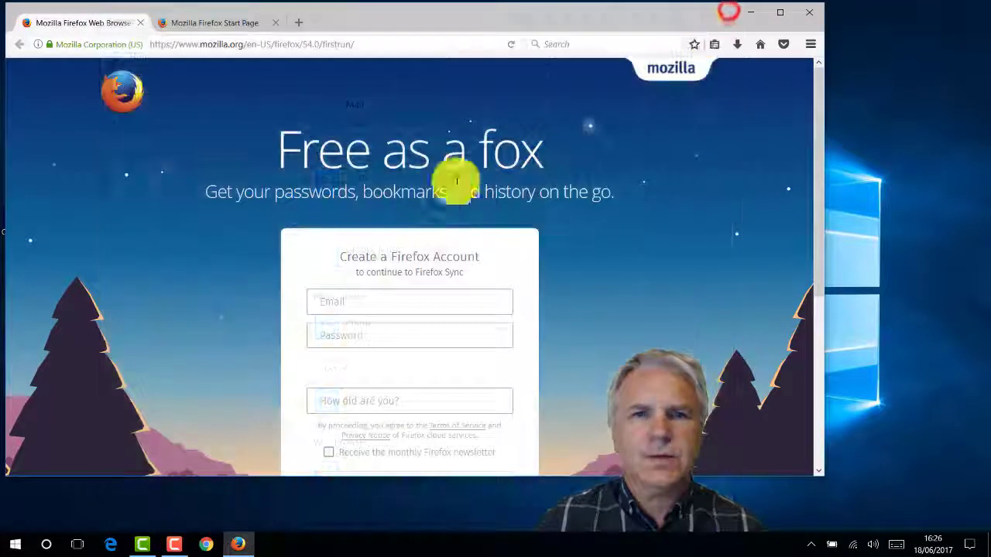
# Step: Maximize the Firefox window and show the Menu Bar
pyautogui.click(780, 13)
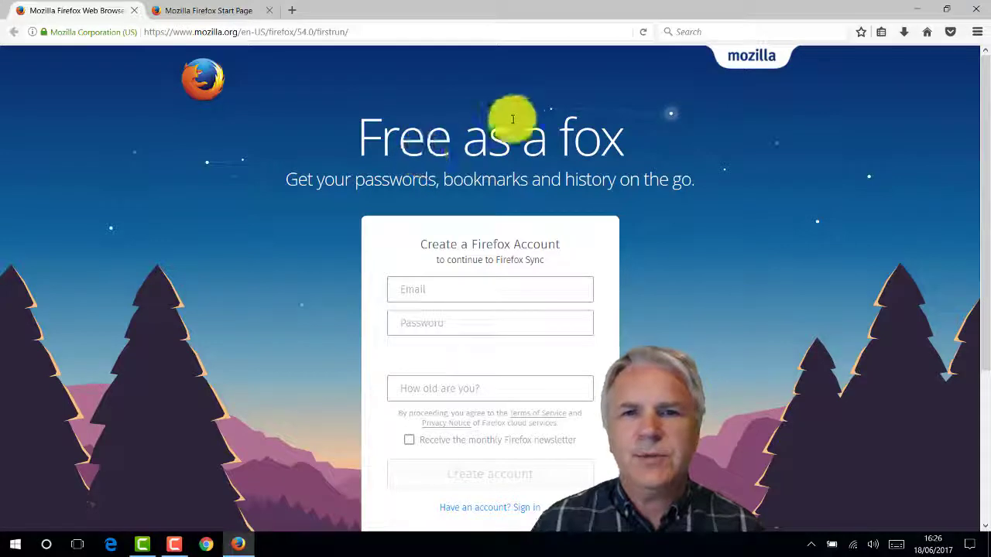
pyautogui.rightClick(667, 14)
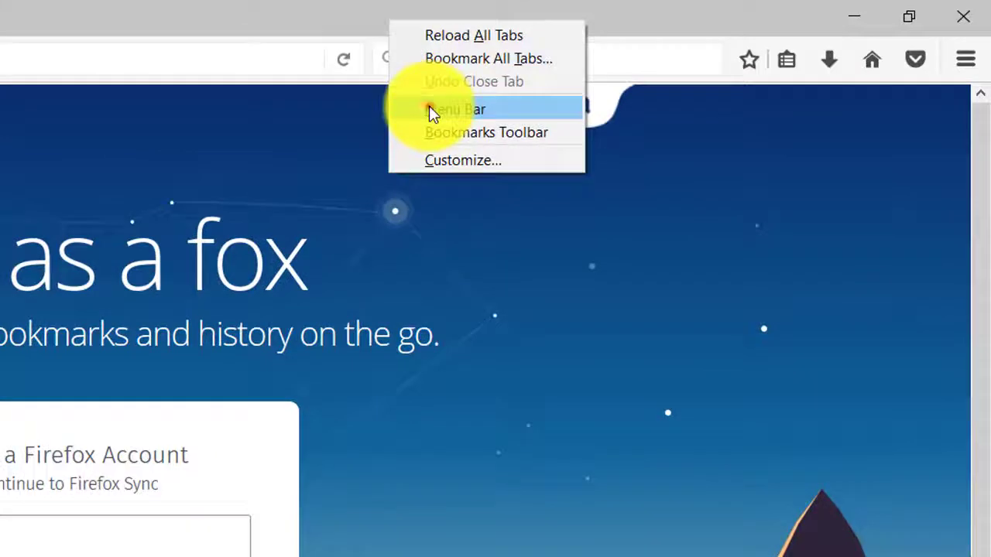
pyautogui.click(430, 108)
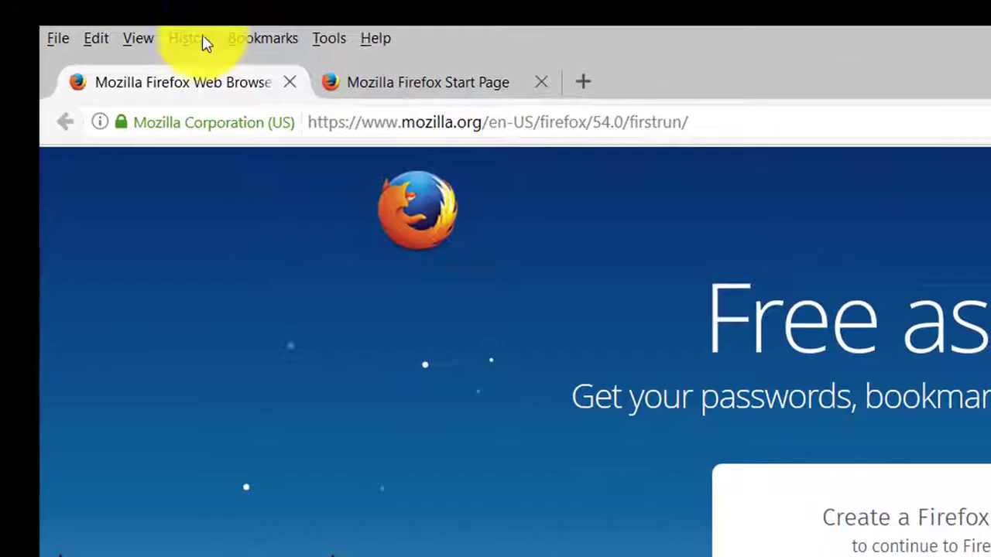
# Step: Look through Firefox's history commands and open the Downloads list in the Library window
pyautogui.click(199, 37)
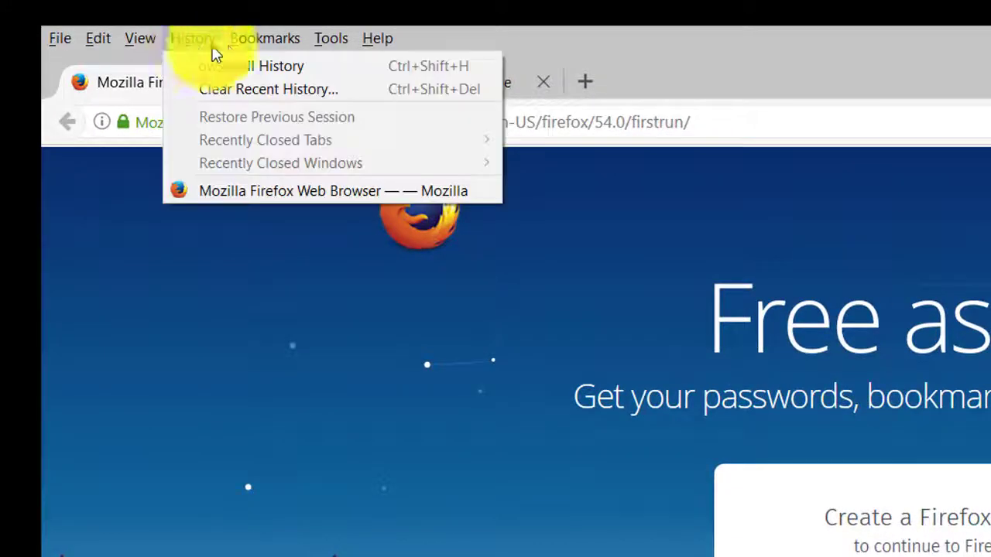
pyautogui.moveTo(327, 38)
pyautogui.click(349, 67)
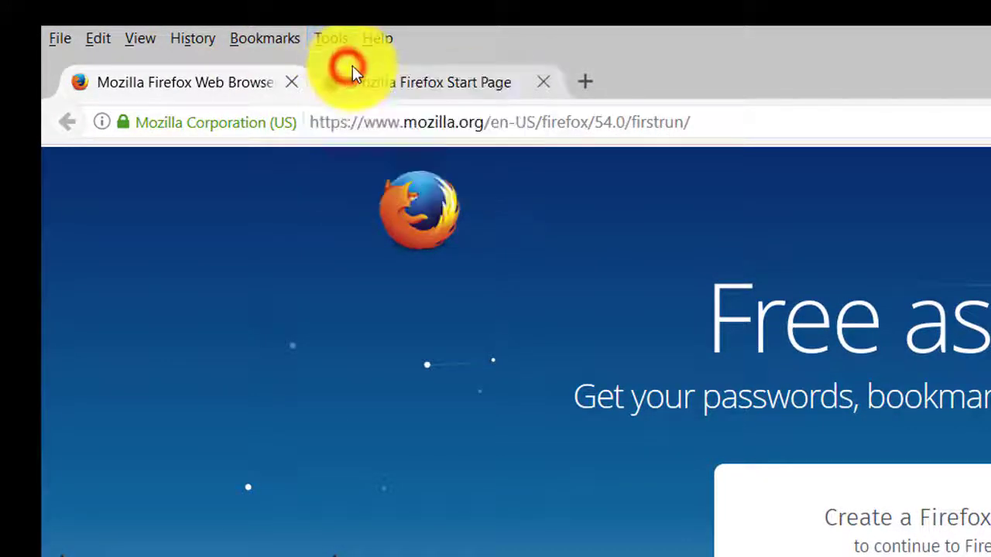
pyautogui.moveTo(447, 62); pyautogui.dragTo(637, 210)
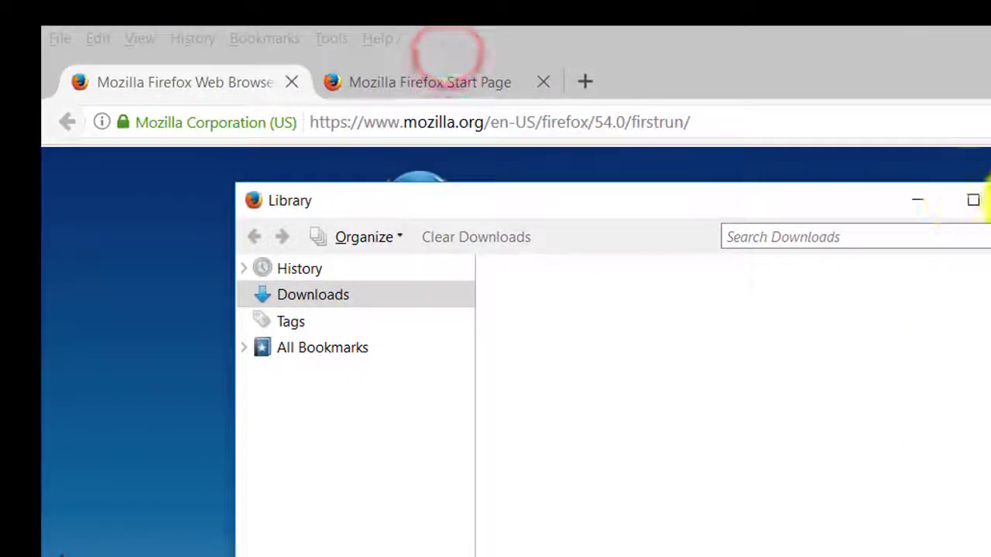
# Step: Close the Library window and clear all Firefox history with time range Everything, including Offline Website Data and Site Preferences
pyautogui.click(987, 198)
pyautogui.click(194, 40)
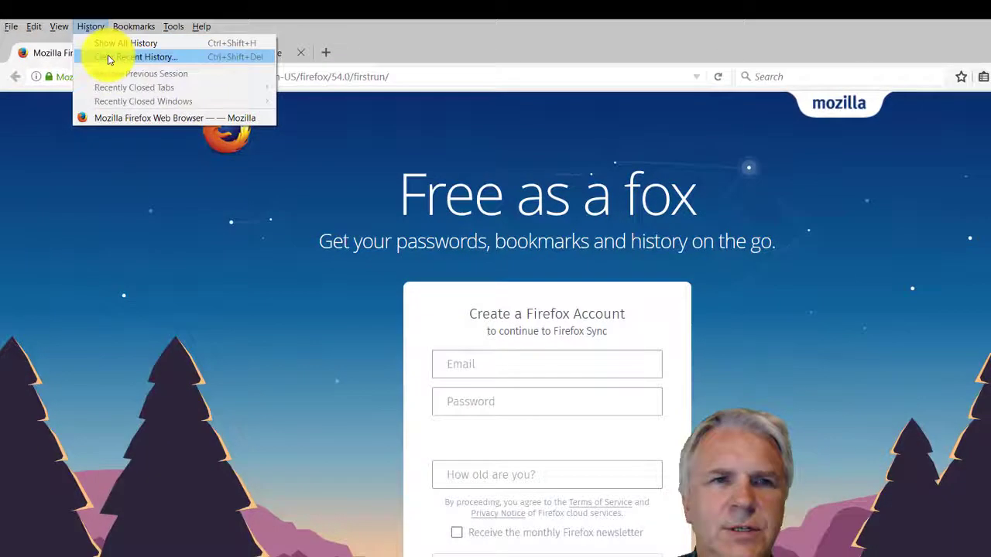
pyautogui.click(108, 60)
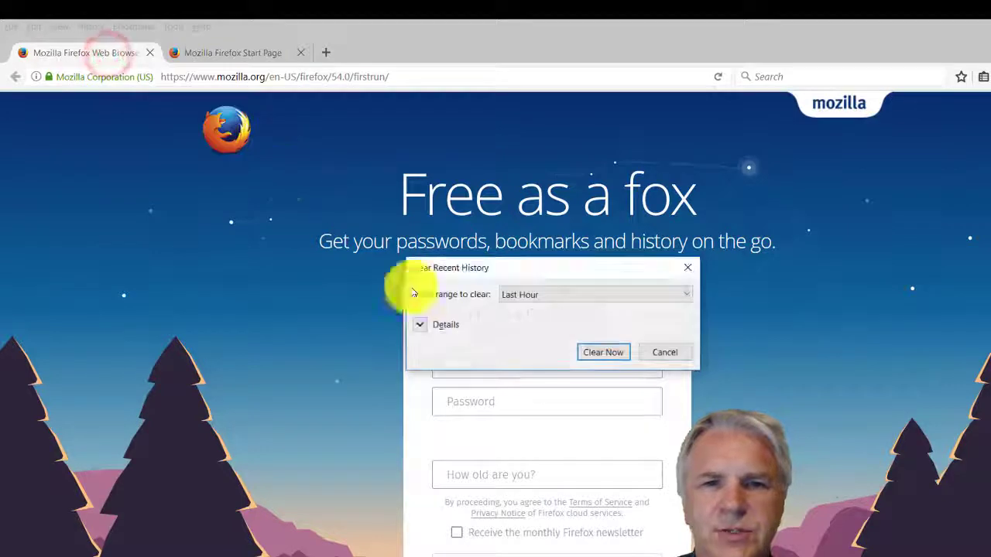
pyautogui.click(421, 326)
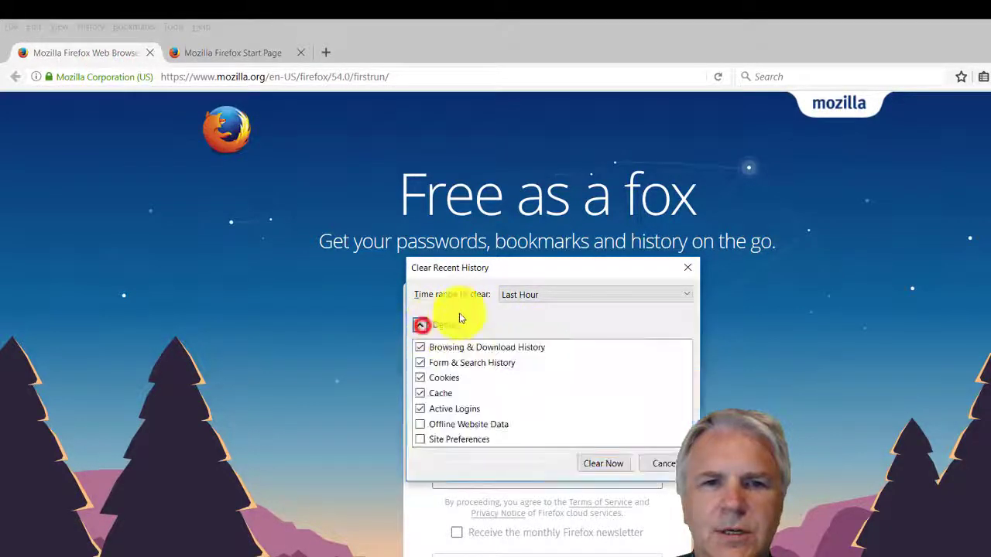
pyautogui.click(524, 294)
pyautogui.click(534, 374)
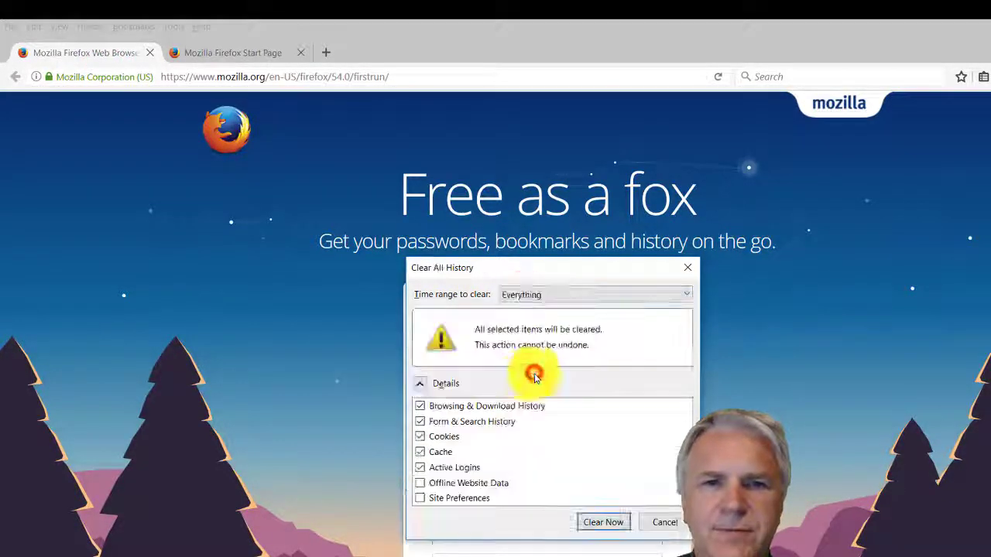
pyautogui.click(421, 483)
pyautogui.click(420, 498)
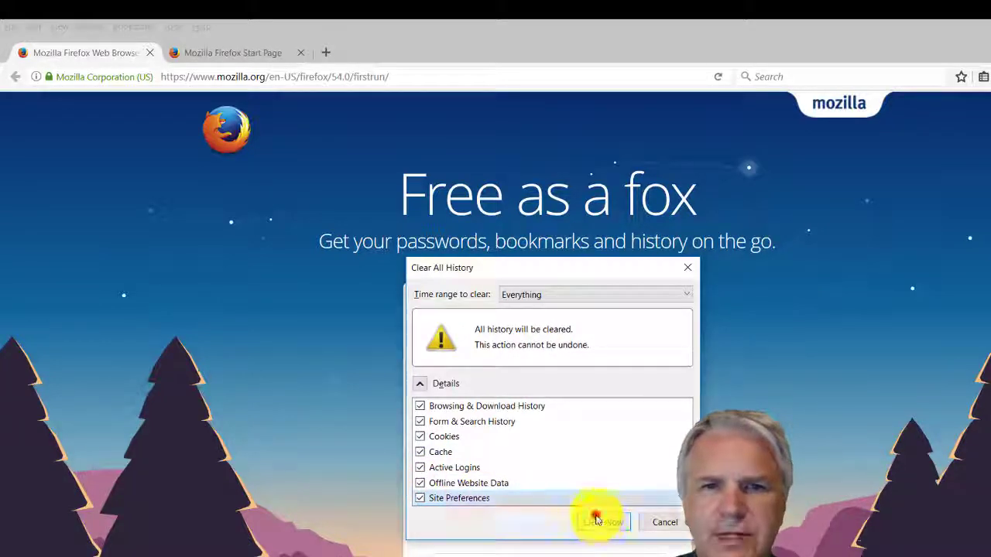
pyautogui.click(595, 519)
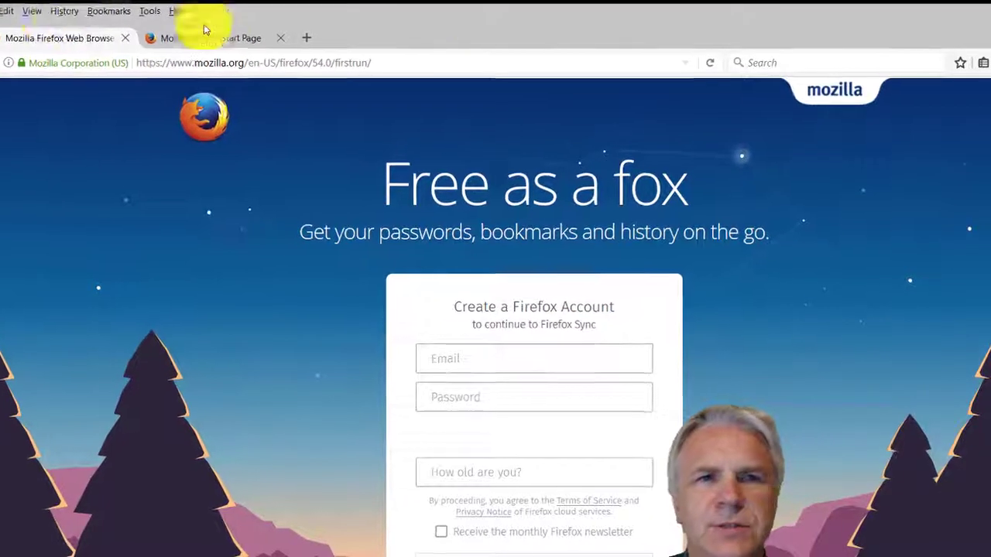
# Step: Show the Bookmarks Toolbar and load youtube.com in the Mozilla Firefox Start Page tab
pyautogui.rightClick(712, 33)
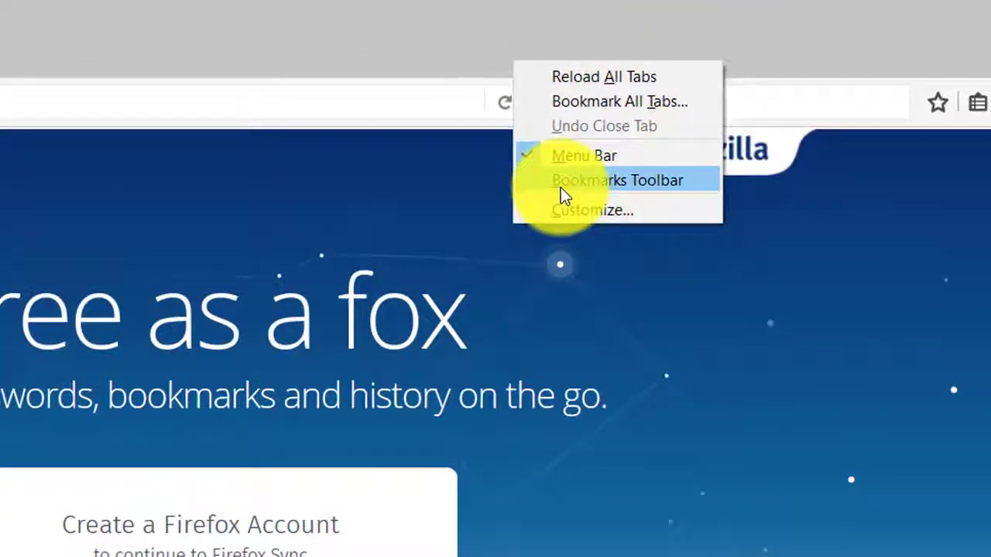
pyautogui.click(560, 187)
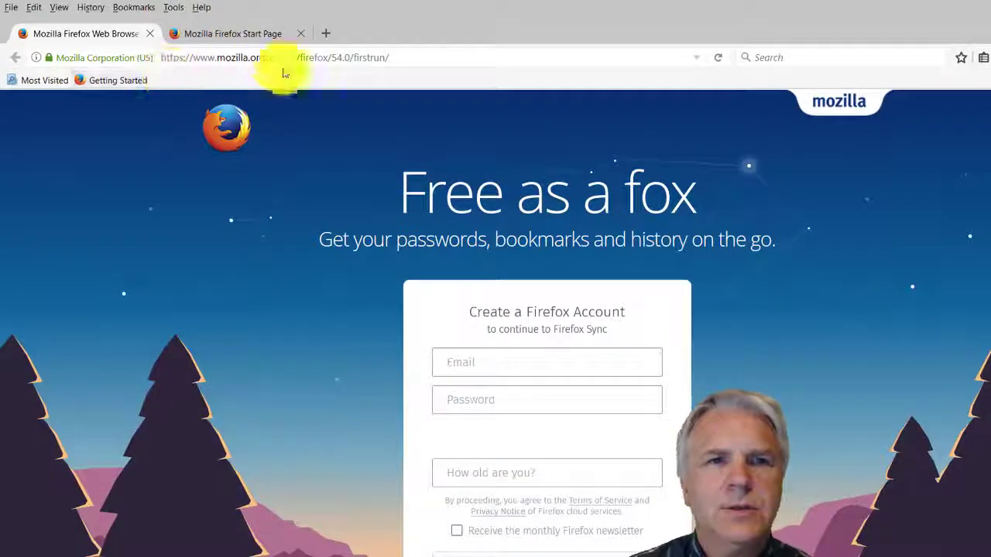
pyautogui.click(247, 35)
pyautogui.click(271, 59)
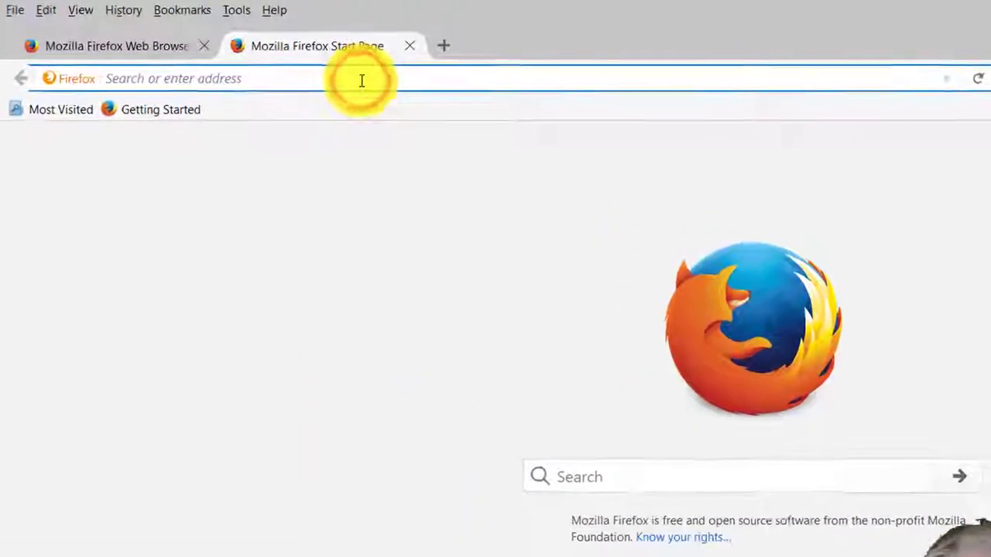
pyautogui.write('youtu')
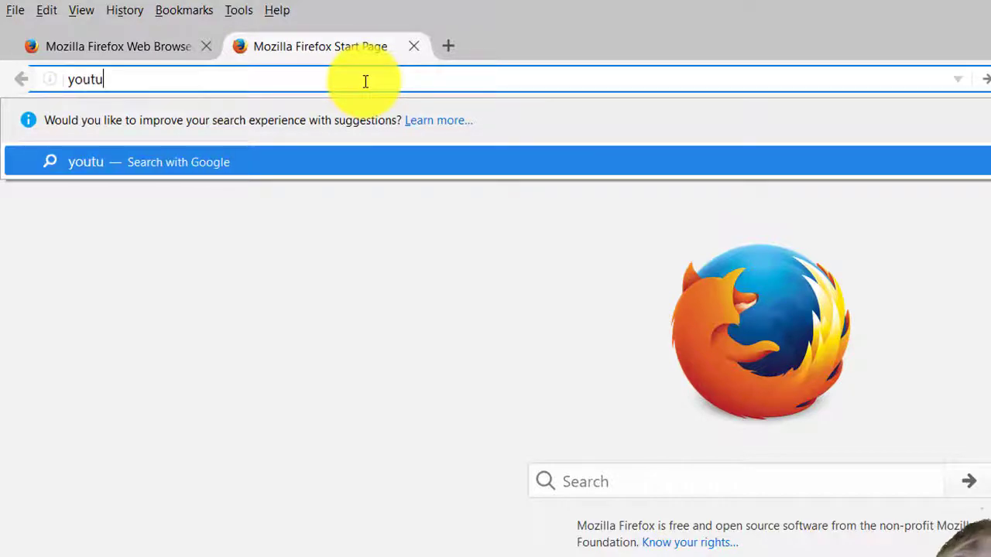
pyautogui.write('be.')
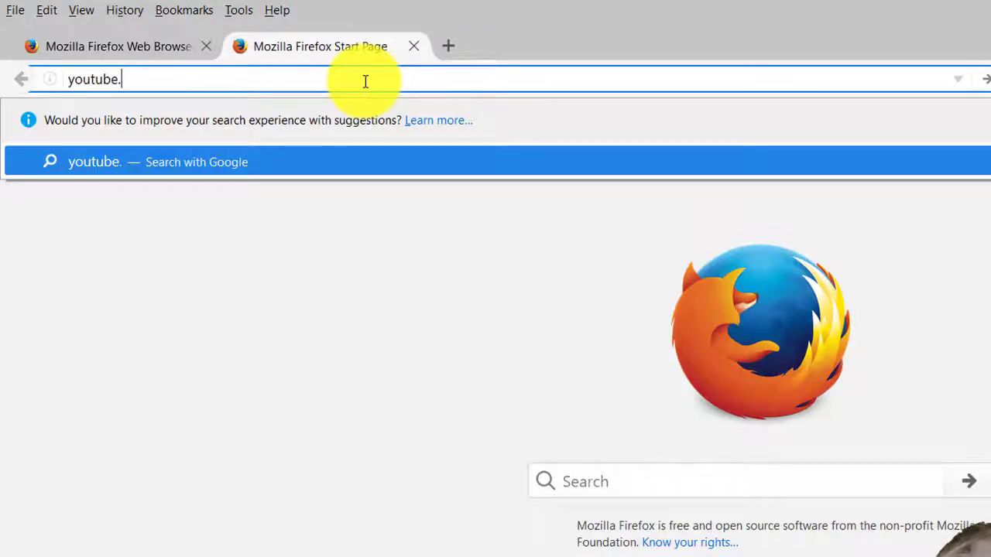
pyautogui.write('com')
pyautogui.press('Return')
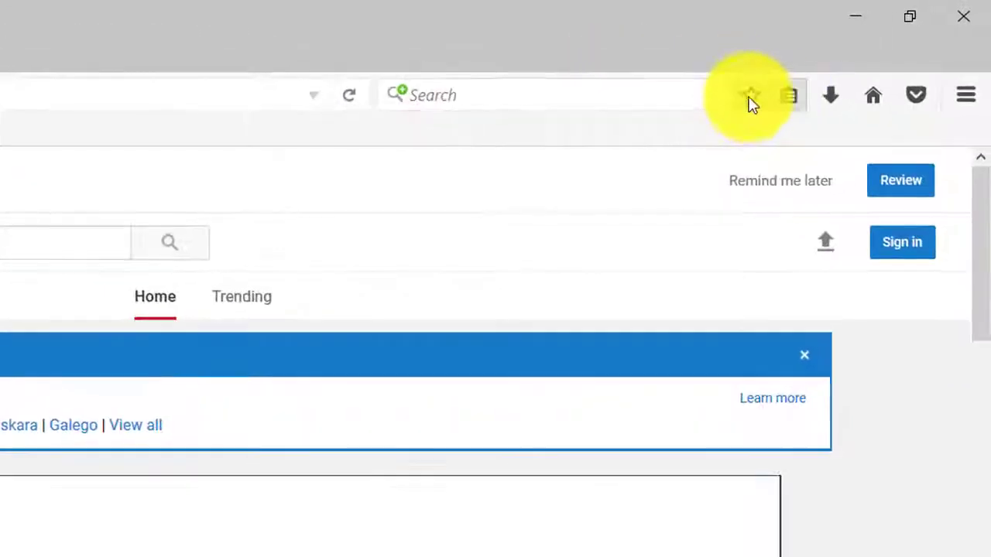
# Step: Bookmark the YouTube page in the Bookmarks Toolbar folder
pyautogui.click(903, 53)
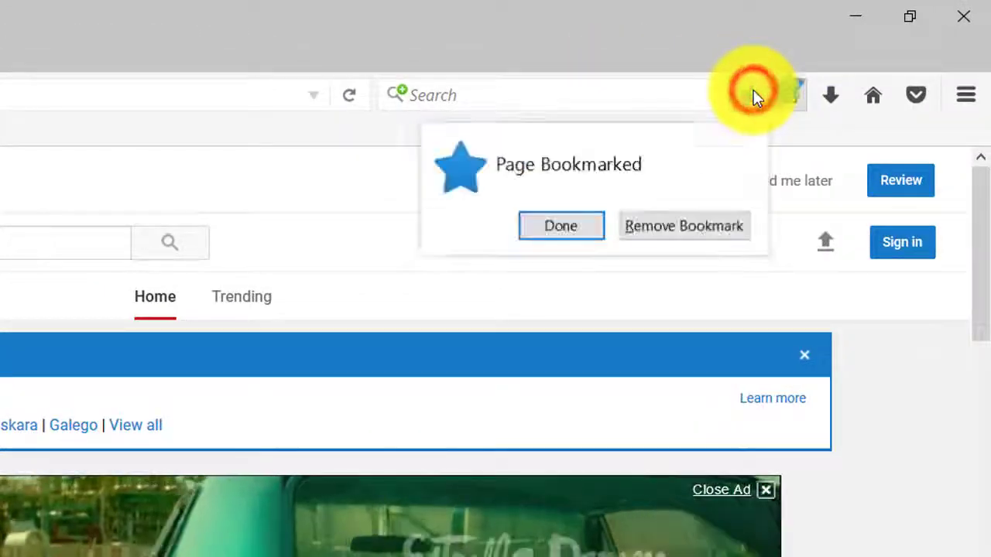
pyautogui.click(649, 251)
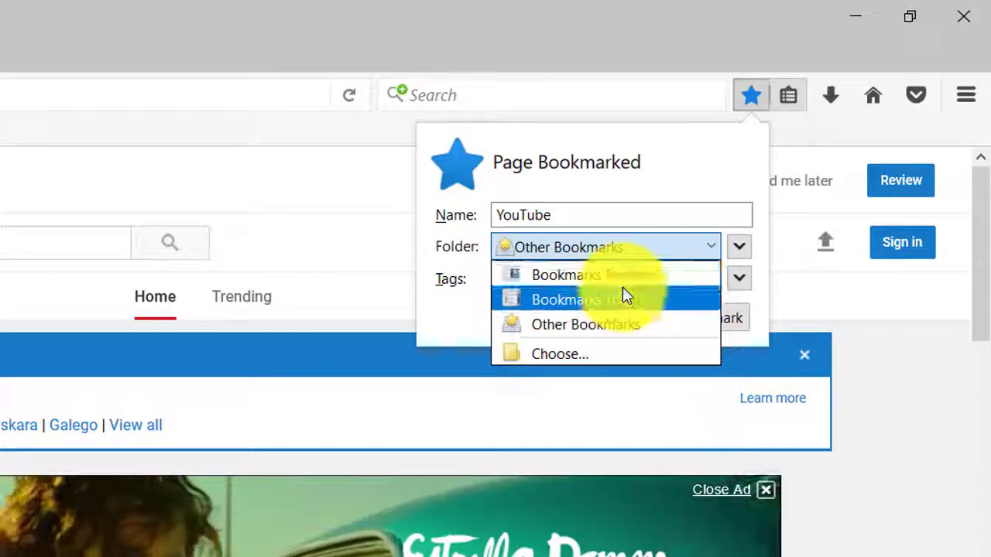
pyautogui.click(631, 283)
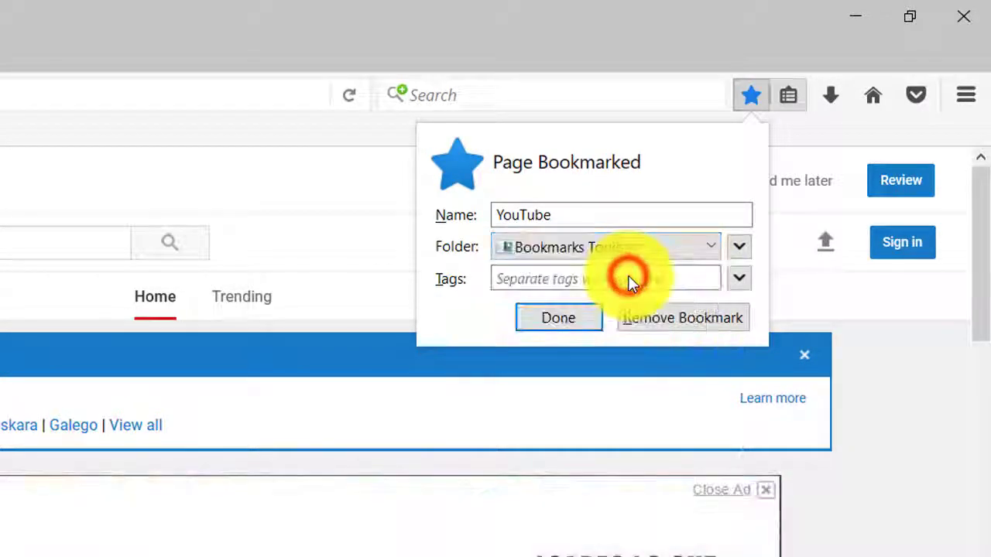
pyautogui.click(572, 317)
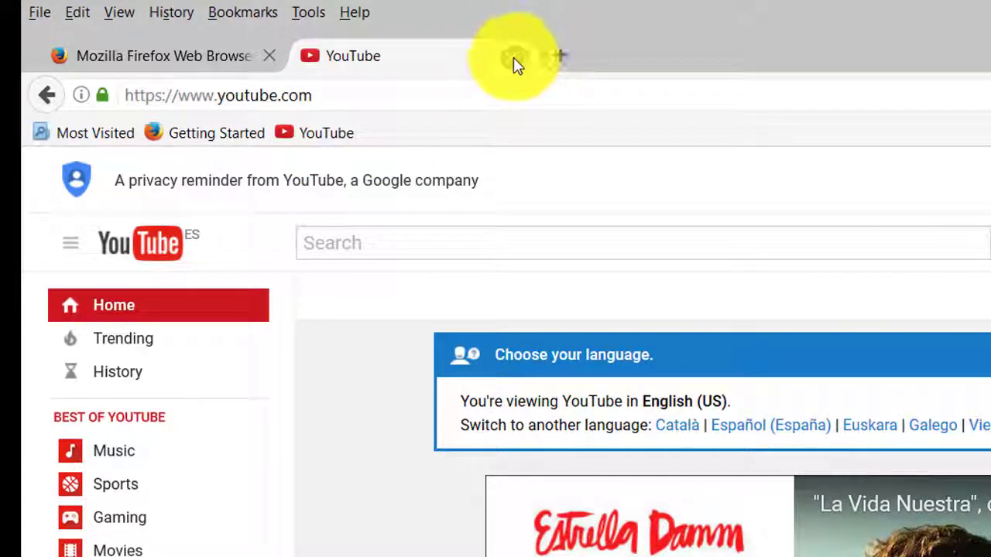
# Step: Test the YouTube bookmark in a new tab, then close both YouTube tabs
pyautogui.click(560, 55)
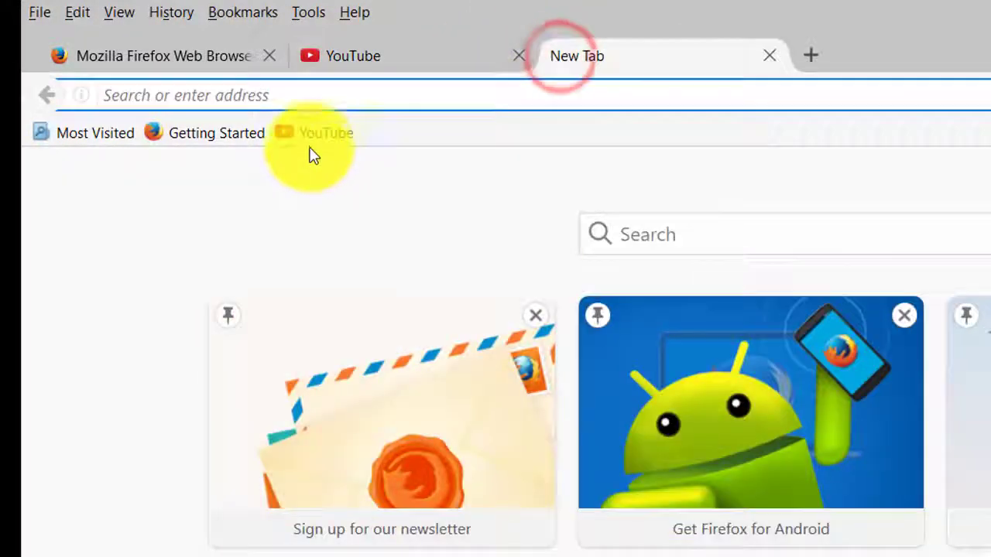
pyautogui.click(333, 134)
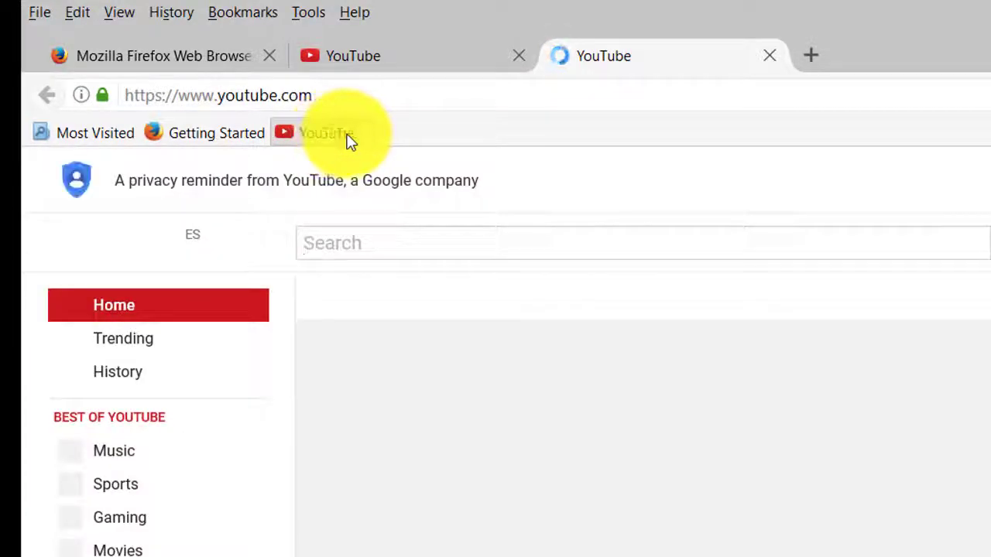
pyautogui.click(770, 55)
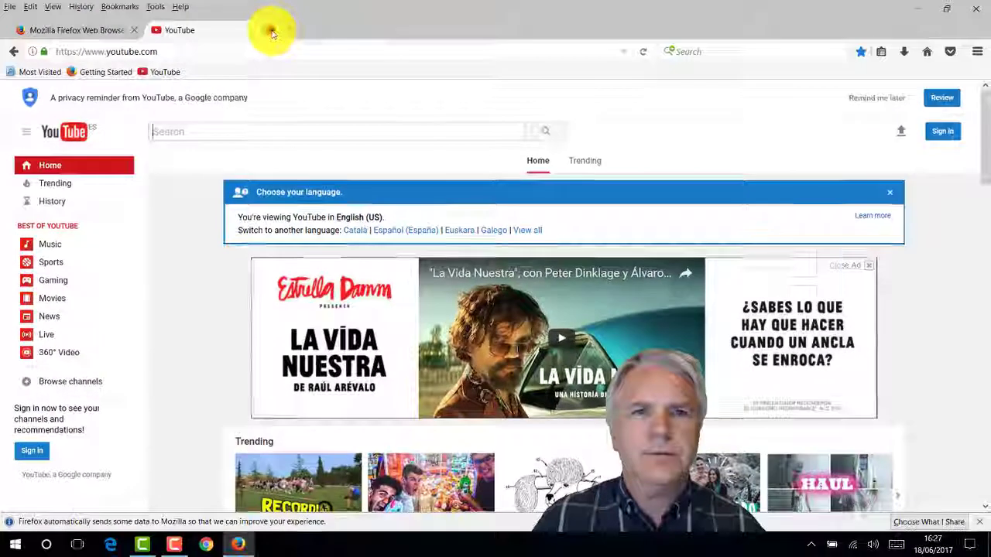
pyautogui.click(512, 54)
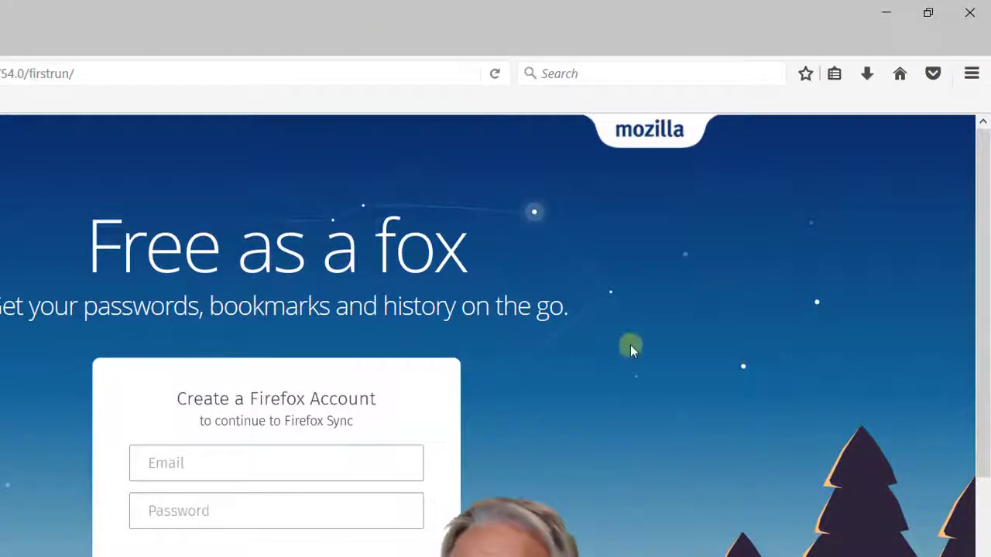
# Step: Move the History command from the Firefox menu to the toolbar
pyautogui.click(971, 72)
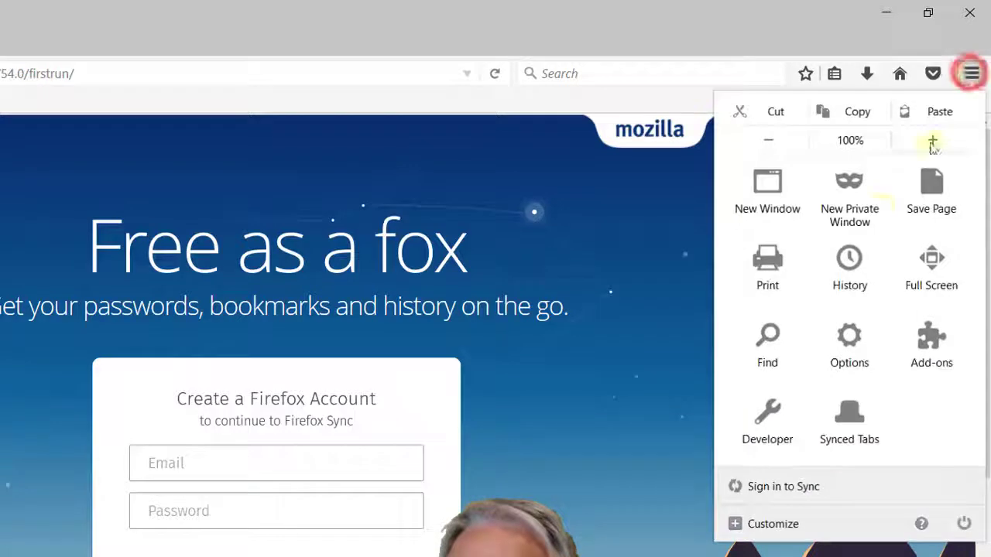
pyautogui.rightClick(849, 272)
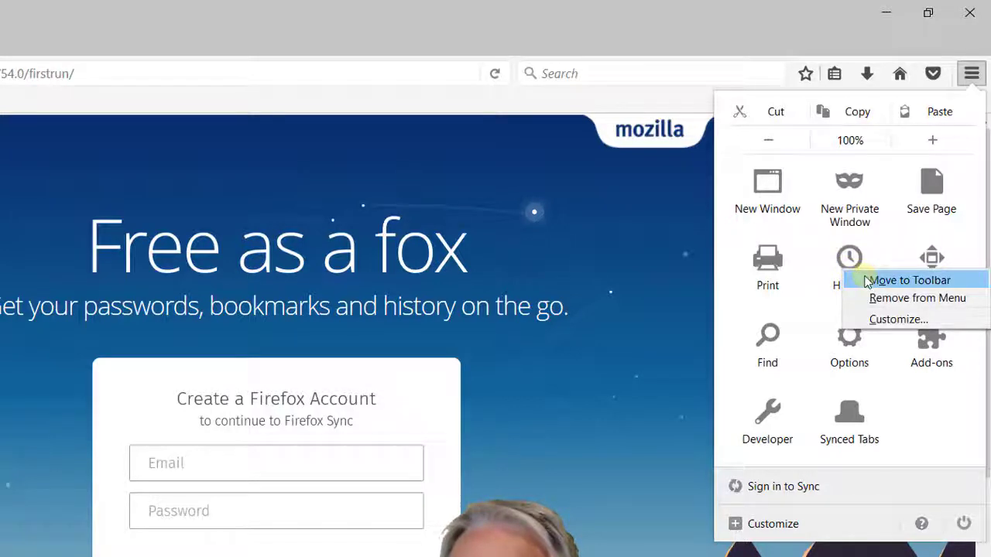
pyautogui.click(869, 281)
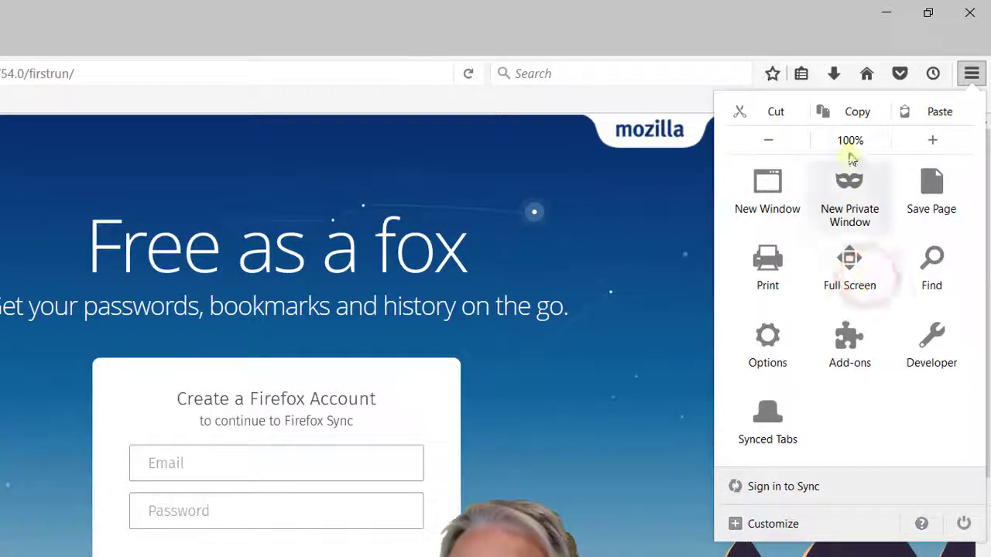
pyautogui.click(973, 73)
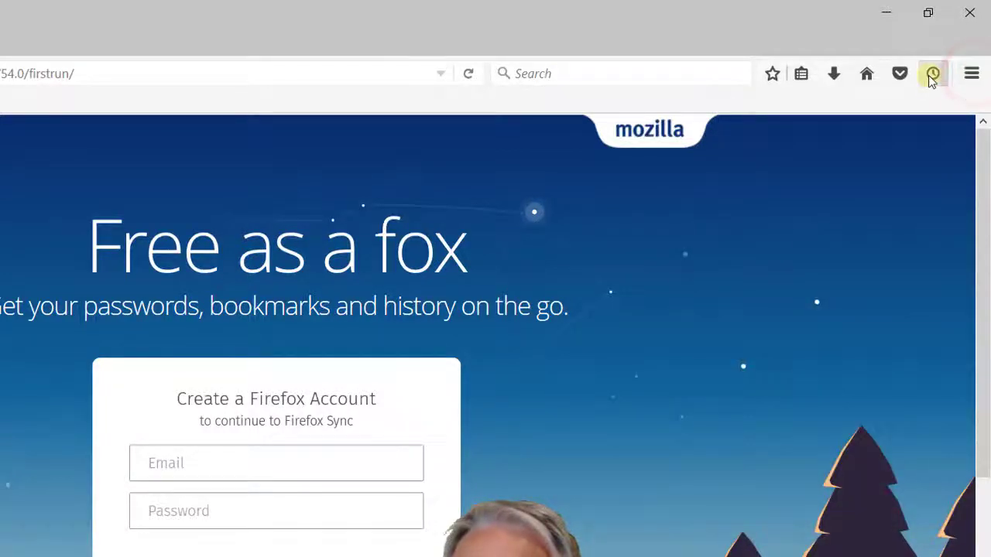
# Step: Examine the recent history commands and the lists of bookmarks, closing each list again
pyautogui.click(932, 73)
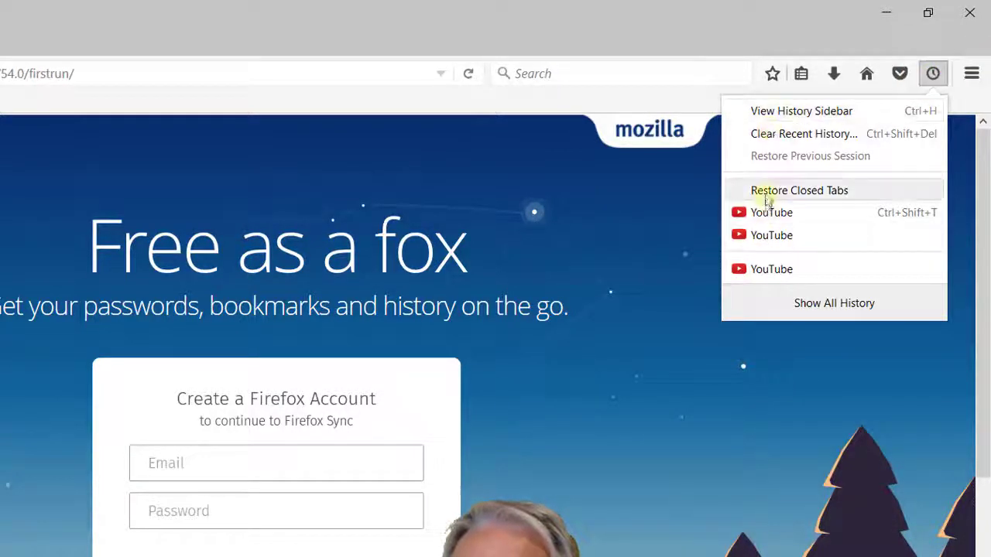
pyautogui.click(934, 73)
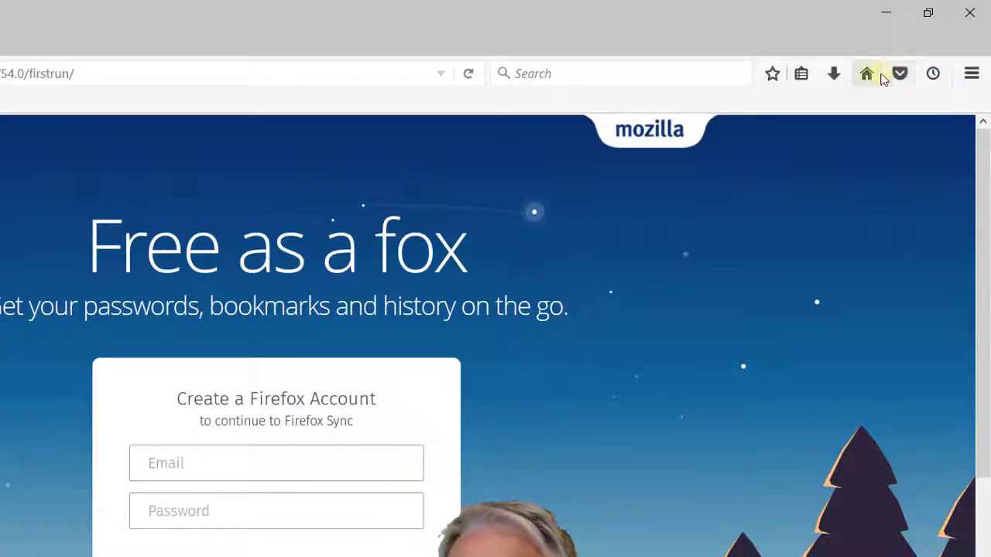
pyautogui.click(802, 73)
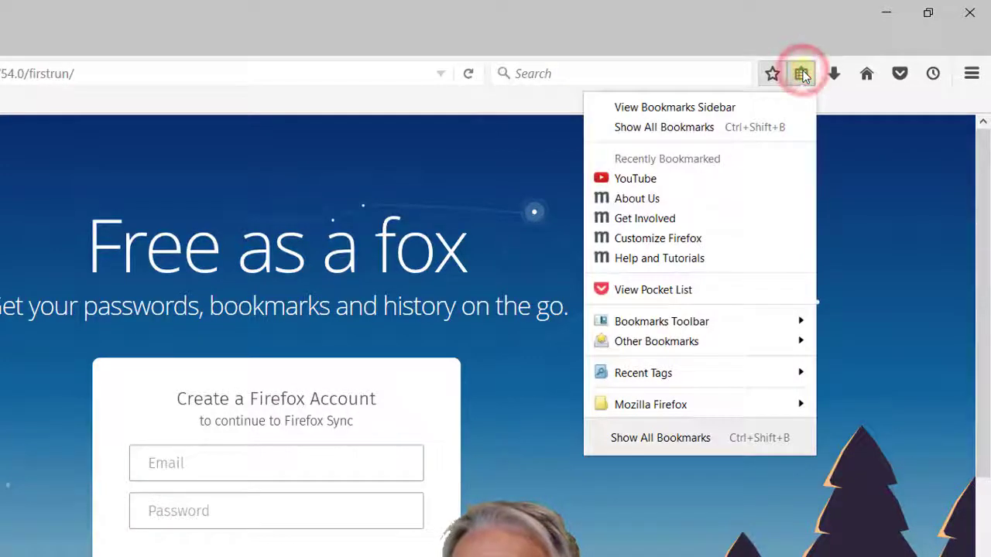
pyautogui.click(802, 74)
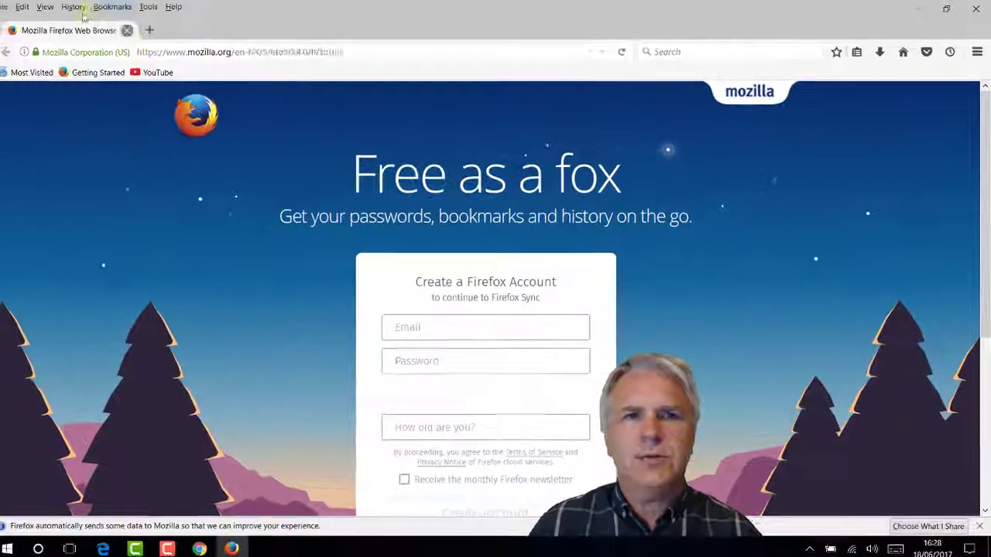
pyautogui.click(112, 7)
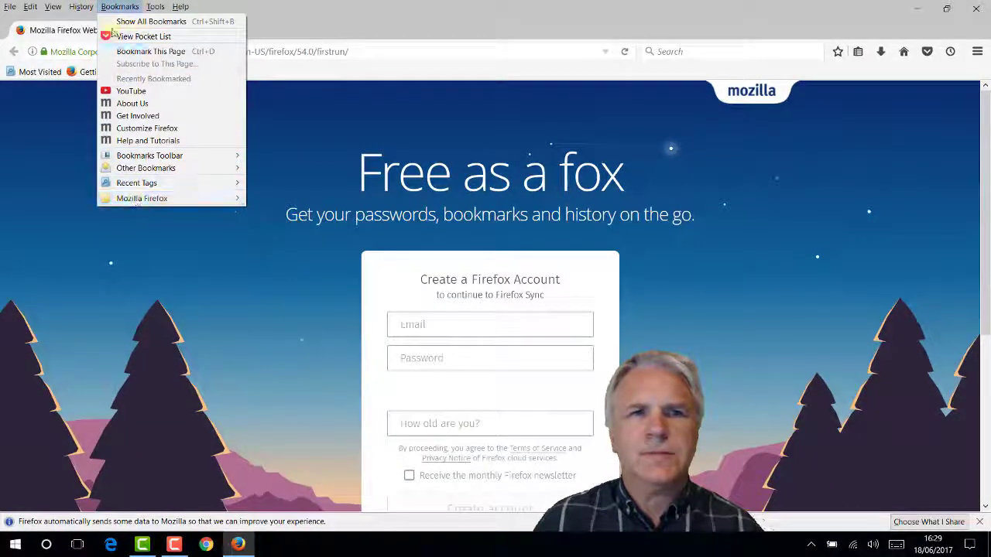
pyautogui.moveTo(180, 7)
pyautogui.click(838, 14)
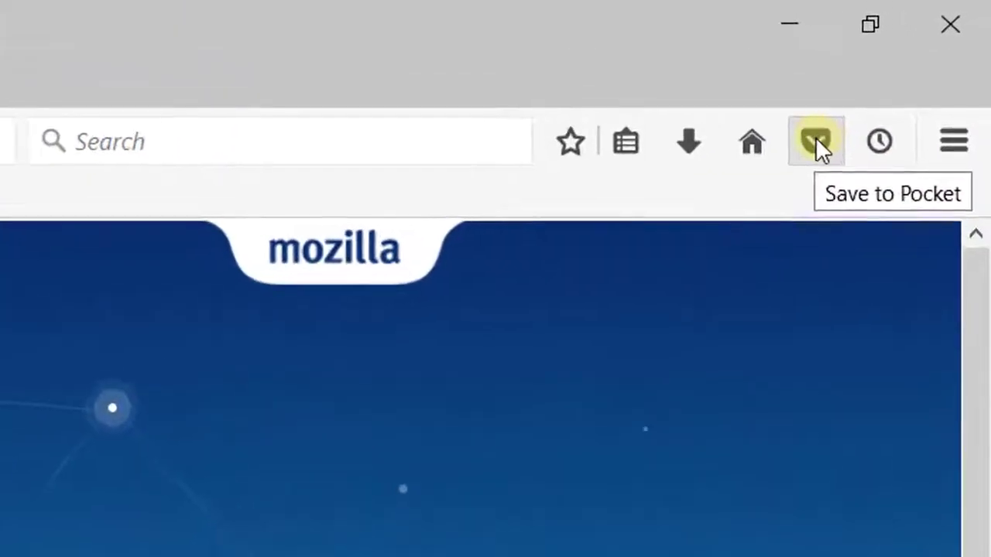
# Step: Open the Add-ons Manager and show its list of installed extensions
pyautogui.click(960, 141)
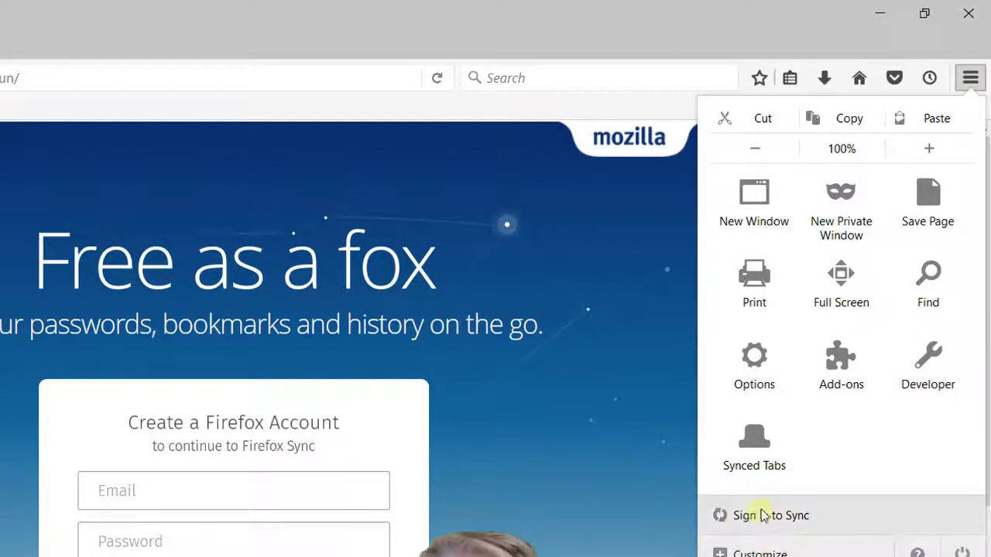
pyautogui.click(837, 370)
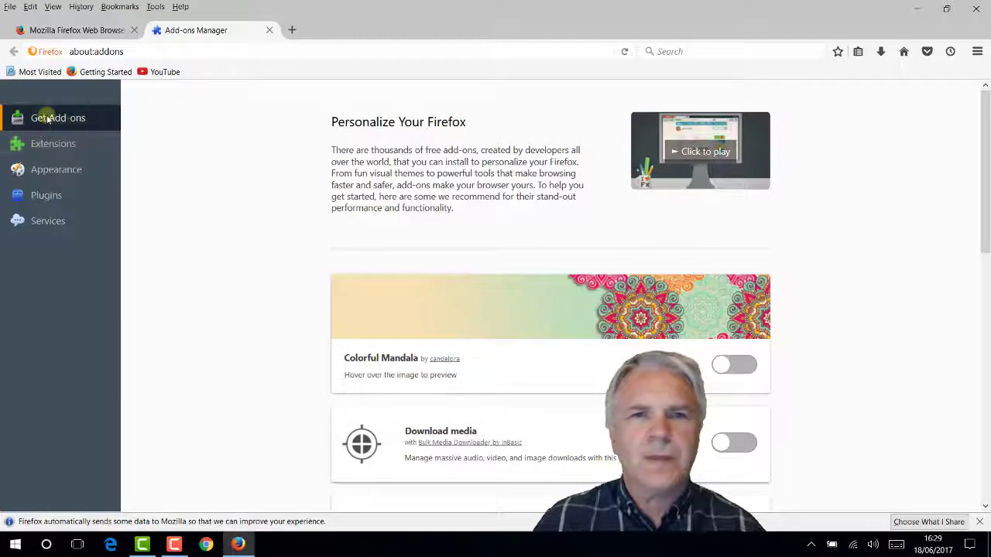
pyautogui.click(51, 118)
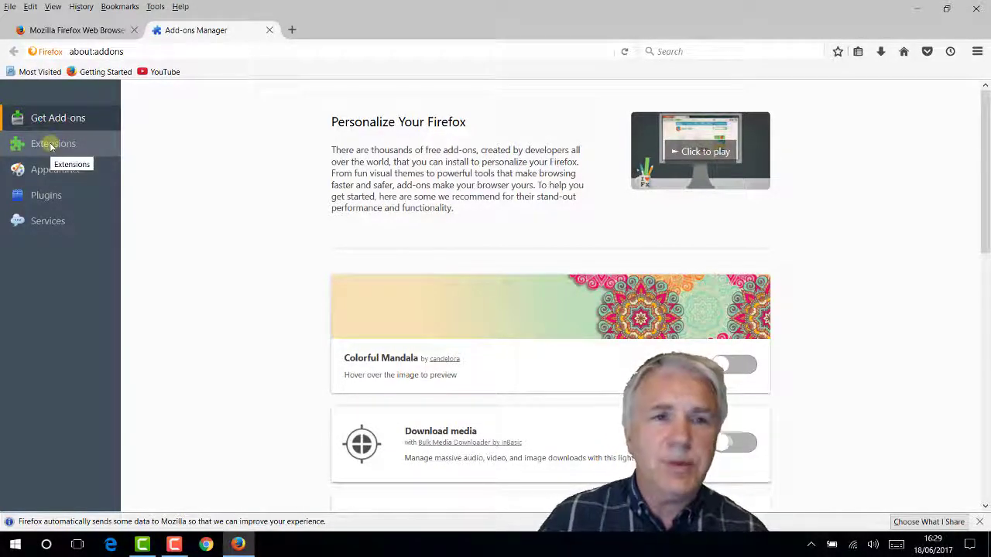
pyautogui.click(52, 143)
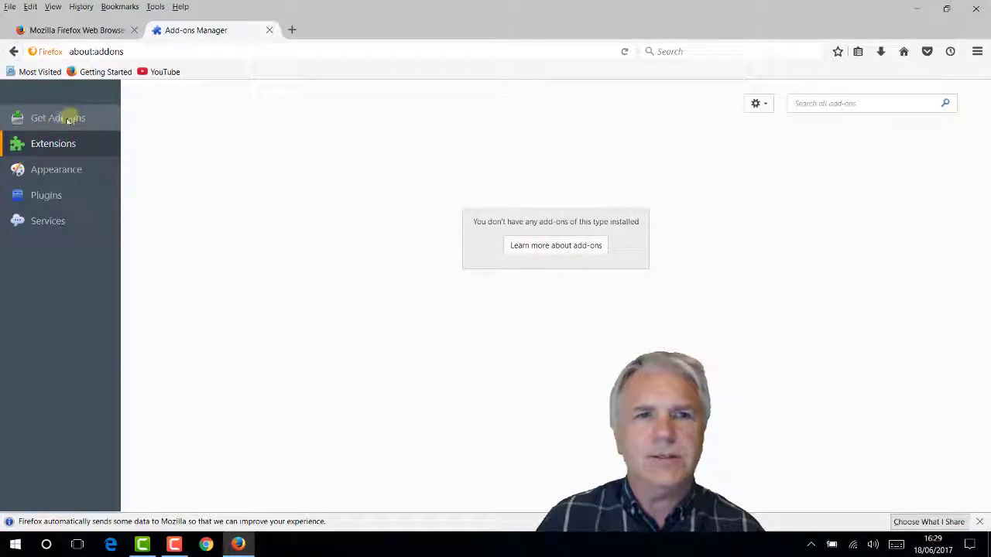
# Step: Search the available add-ons for "adblock"
pyautogui.click(818, 102)
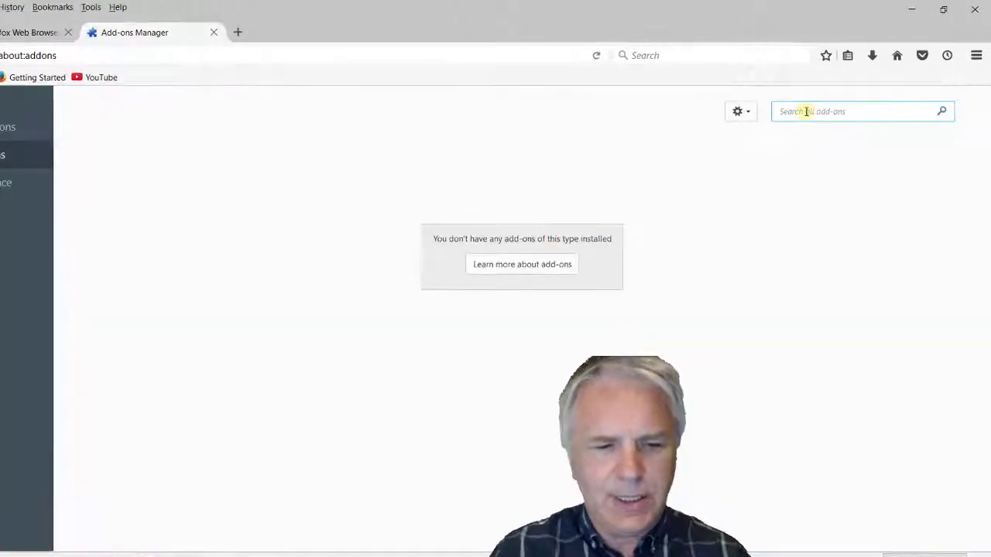
pyautogui.write('adb;')
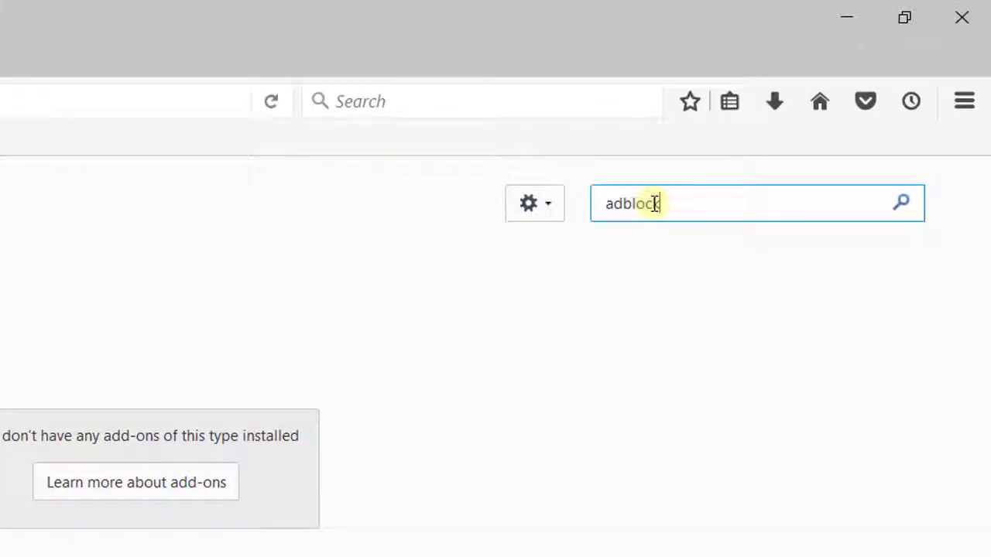
pyautogui.write('ock')
pyautogui.press('Return')
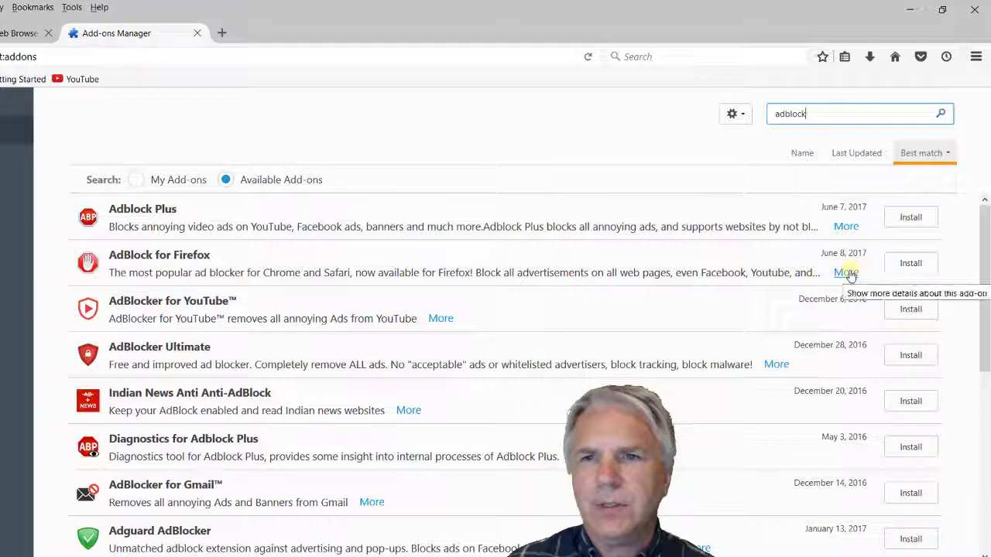
# Step: Examine the detail pages of Adblock Plus and AdBlock for Firefox, returning to the search results after each
pyautogui.click(849, 227)
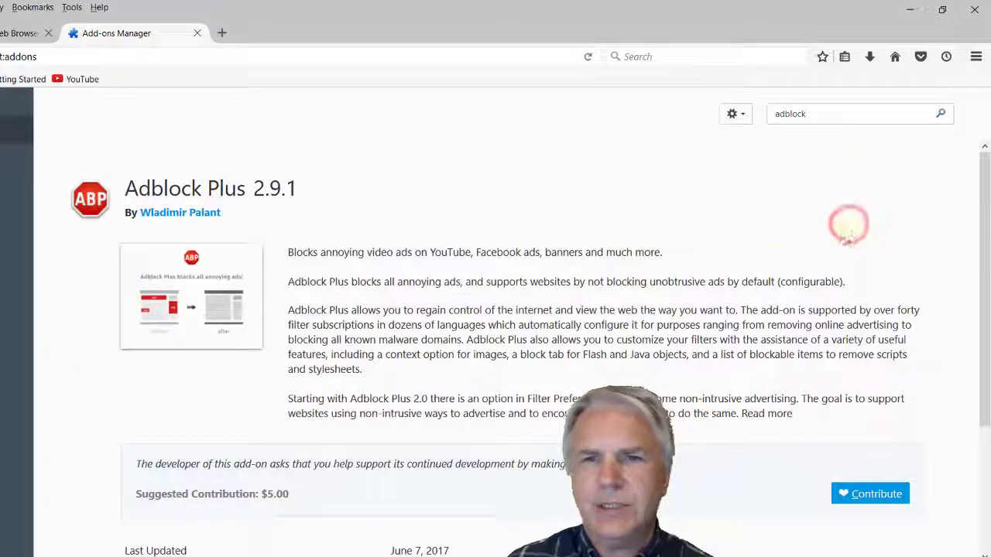
pyautogui.scroll(-3, 498, 291)
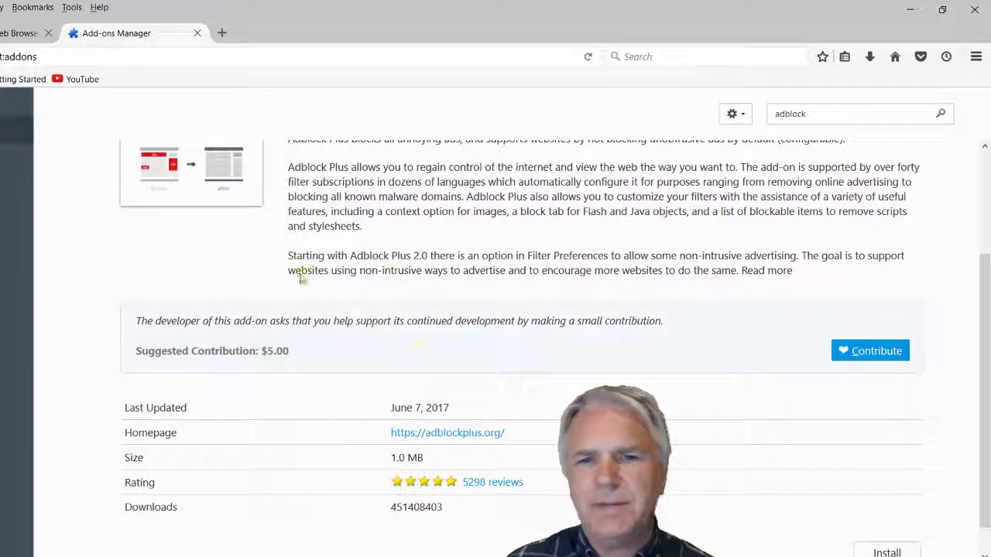
pyautogui.scroll(3, 494, 308)
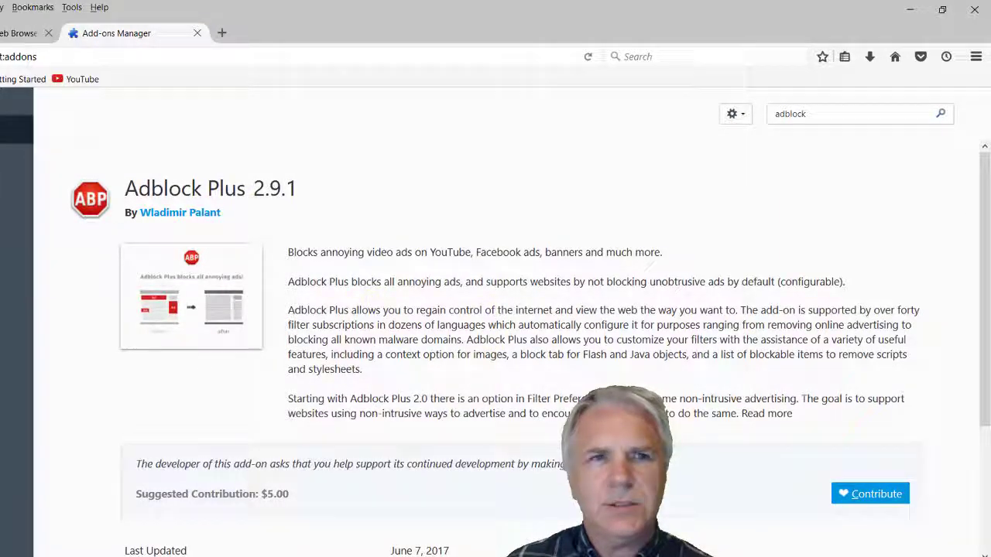
pyautogui.hotkey('alt', 'Left')
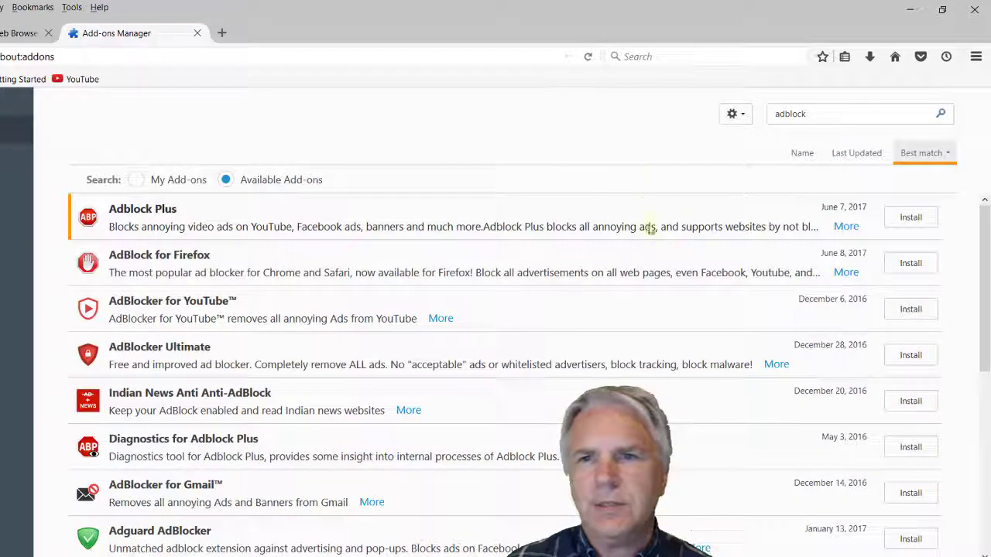
pyautogui.click(845, 270)
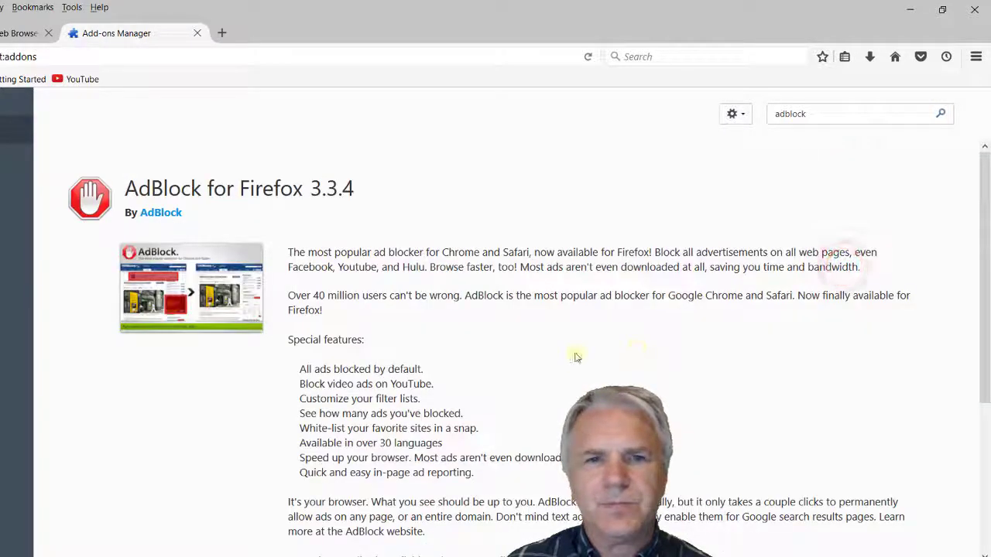
pyautogui.scroll(-5, 575, 353)
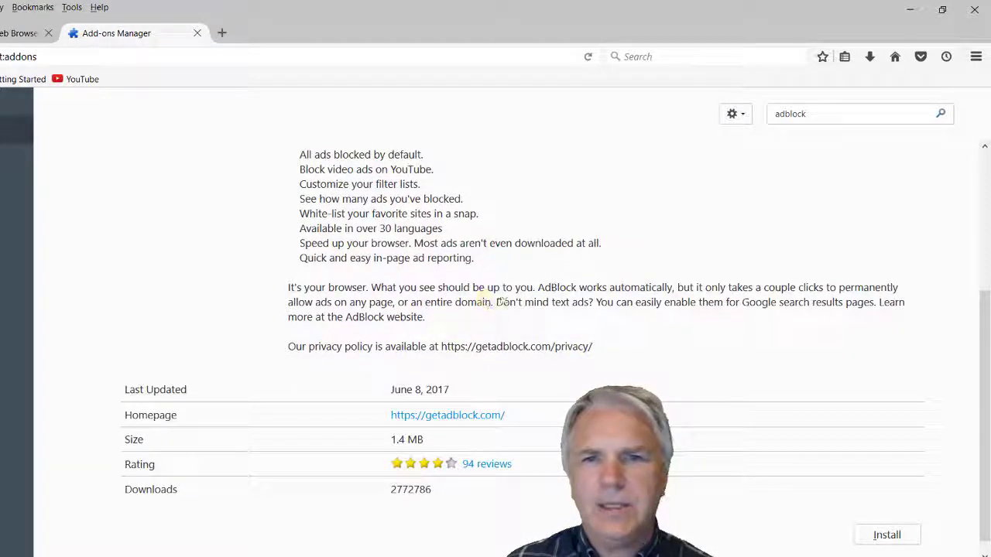
pyautogui.scroll(3, 586, 306)
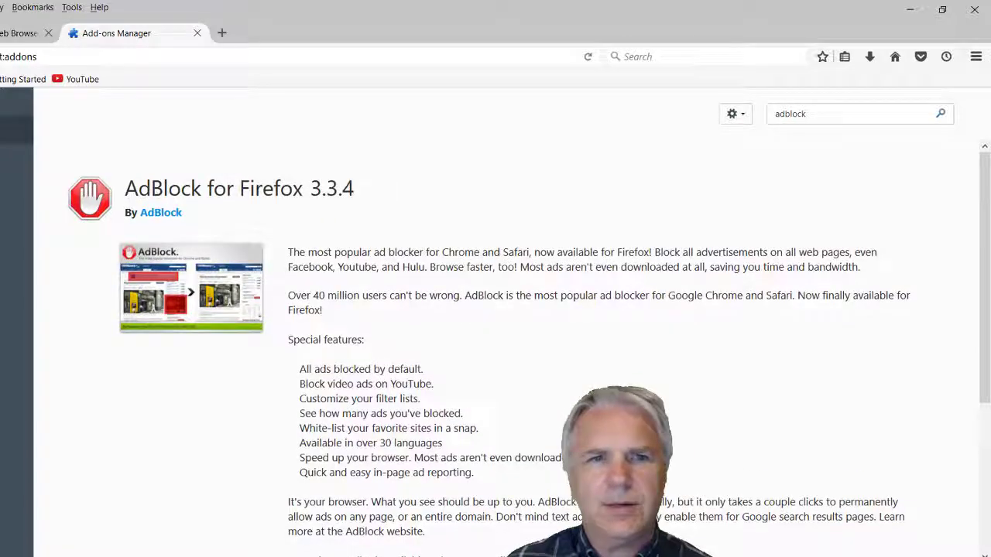
pyautogui.hotkey('alt', 'Left')
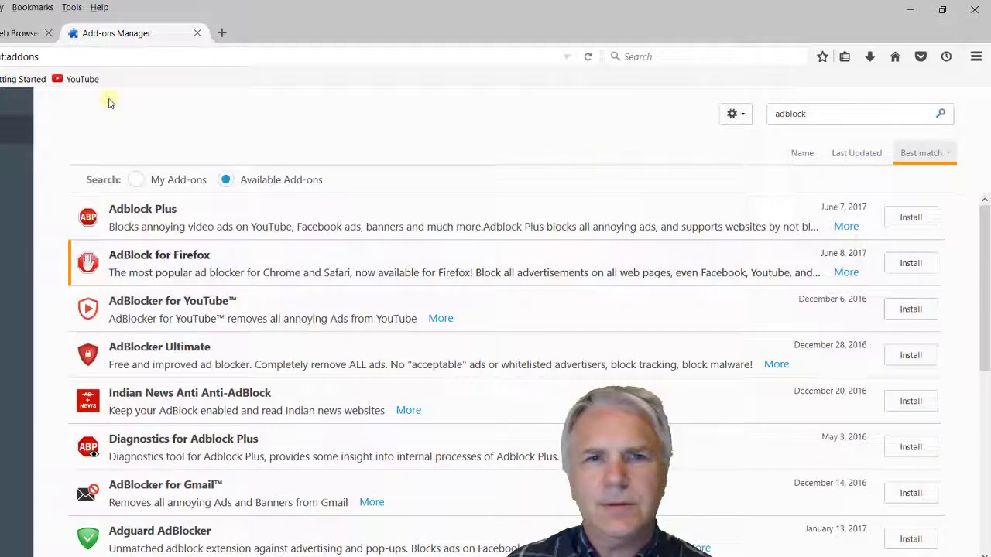
# Step: Install the AdBlock for Firefox add-on and close its payment request tab
pyautogui.click(907, 265)
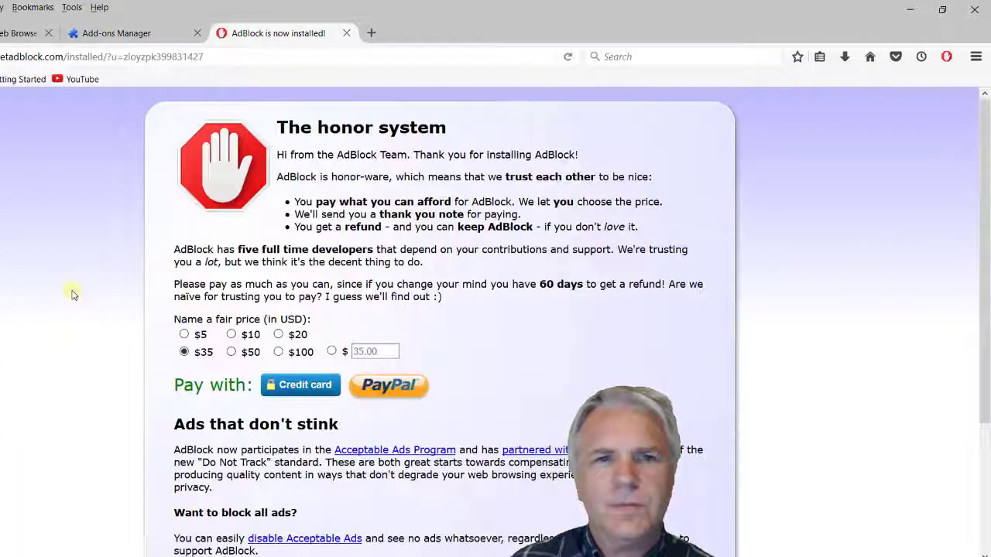
pyautogui.scroll(-4, 72, 294)
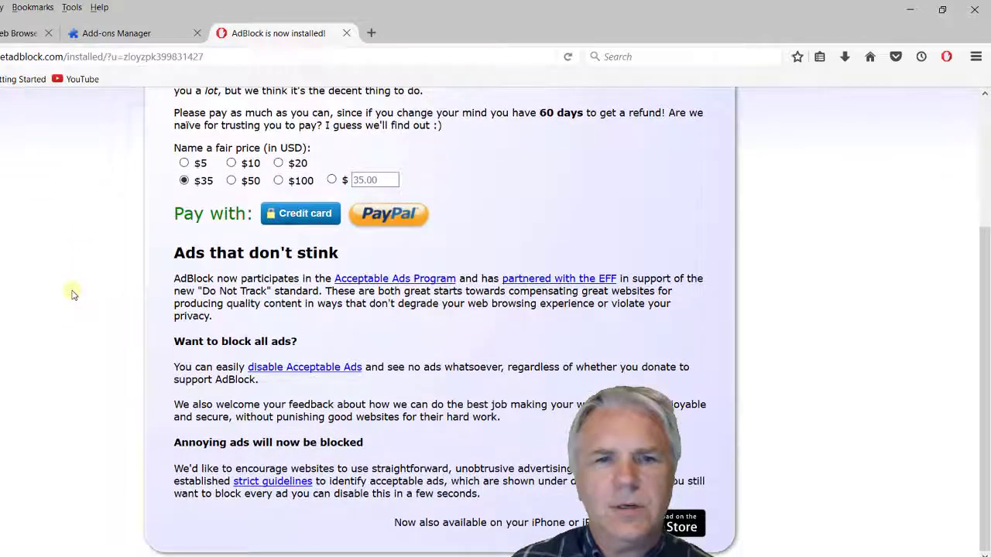
pyautogui.click(347, 33)
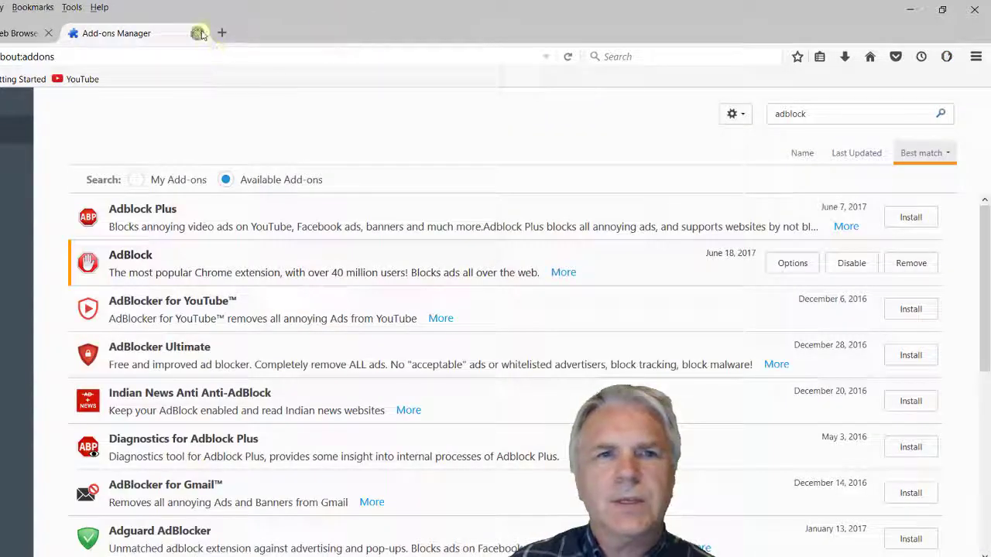
# Step: Search the available add-ons for "hoxx" and install Hoxx VPN Proxy
pyautogui.click(816, 113)
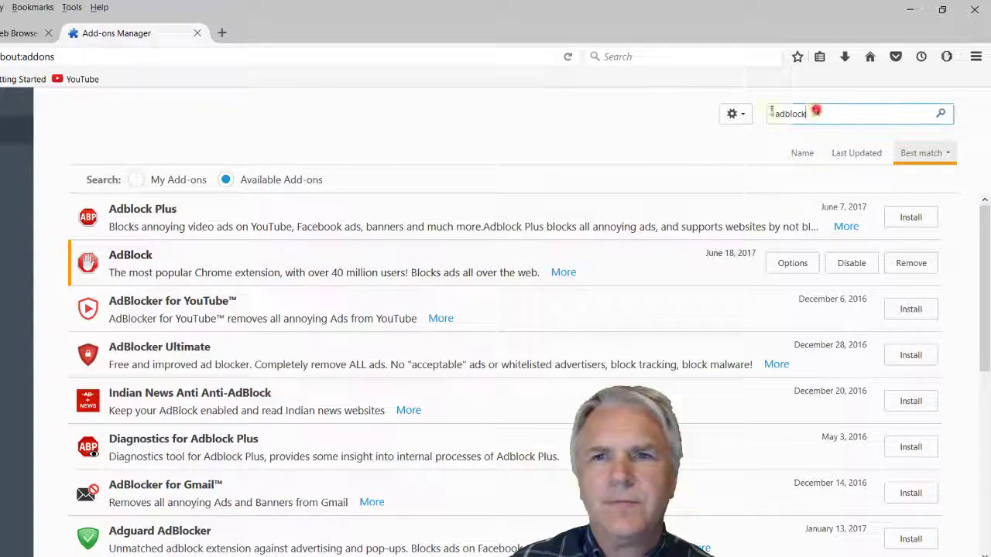
pyautogui.write('hoxx')
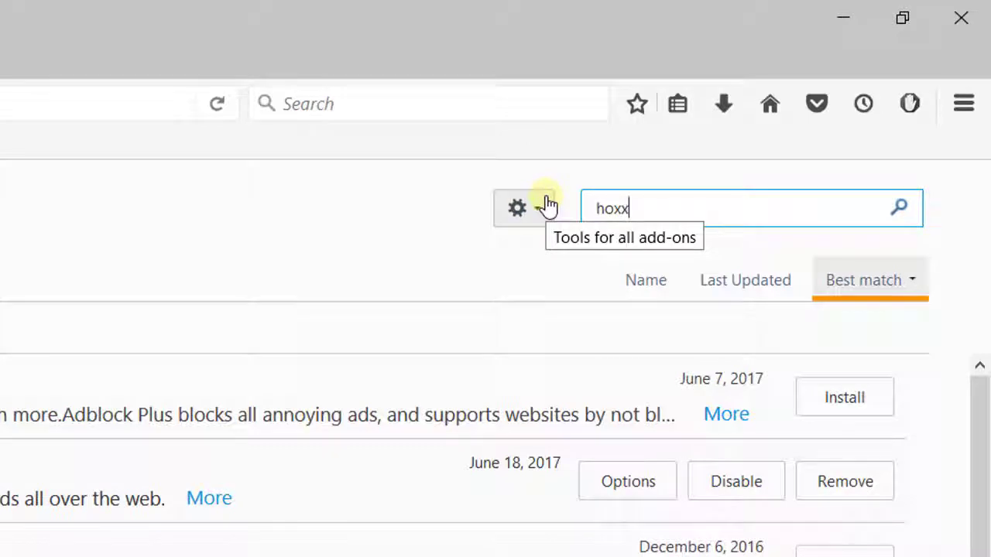
pyautogui.press('Return')
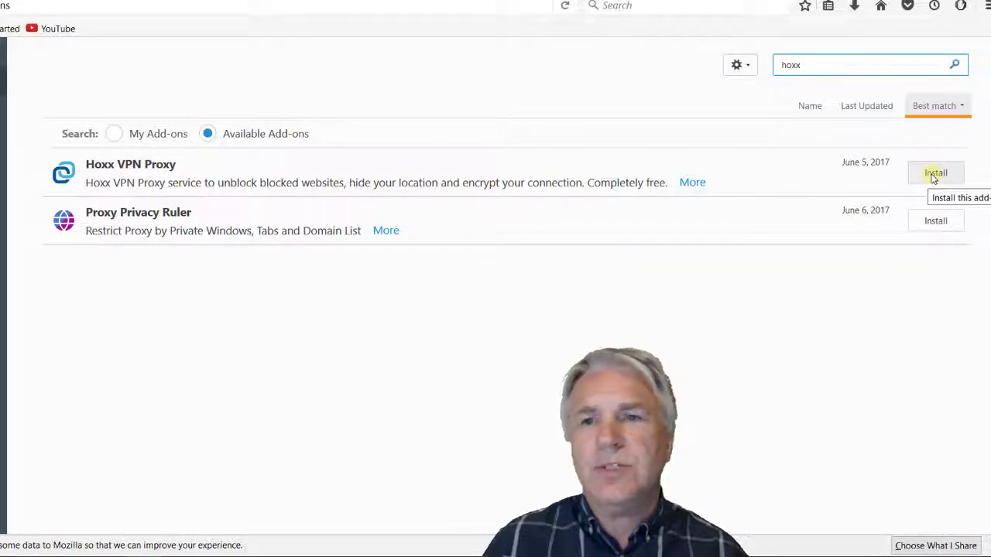
pyautogui.click(935, 175)
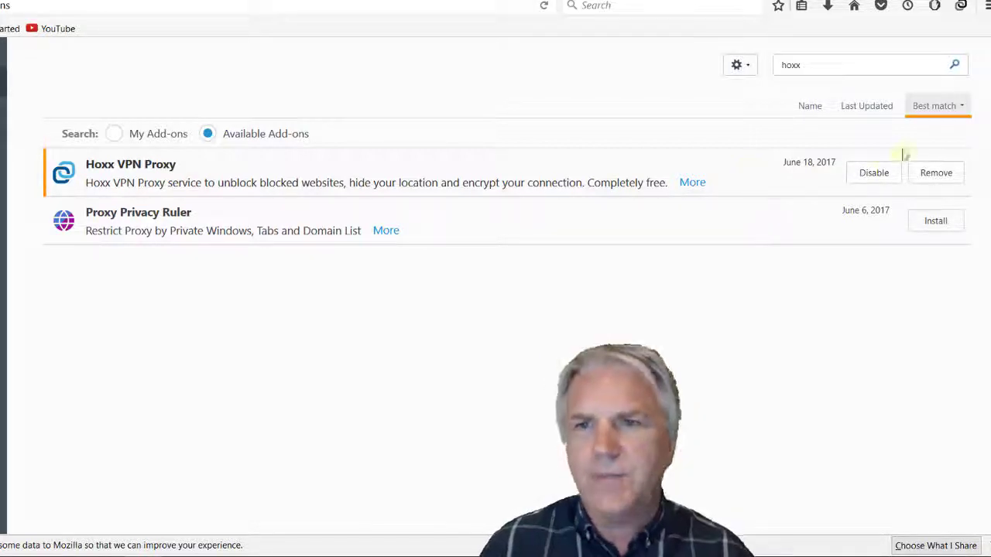
# Step: Set the Hoxx VPN language to English and sign in with the account e-mail and password
pyautogui.click(961, 6)
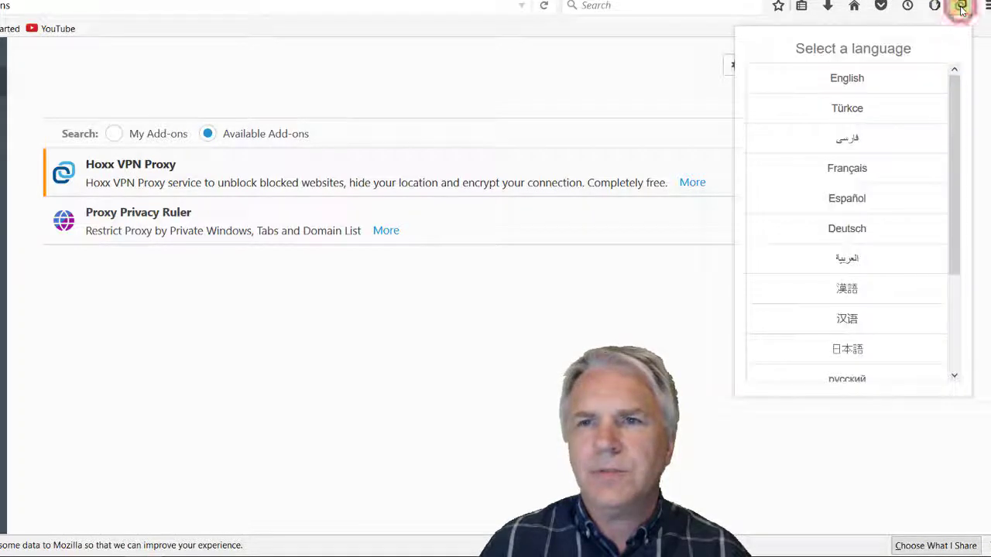
pyautogui.click(855, 81)
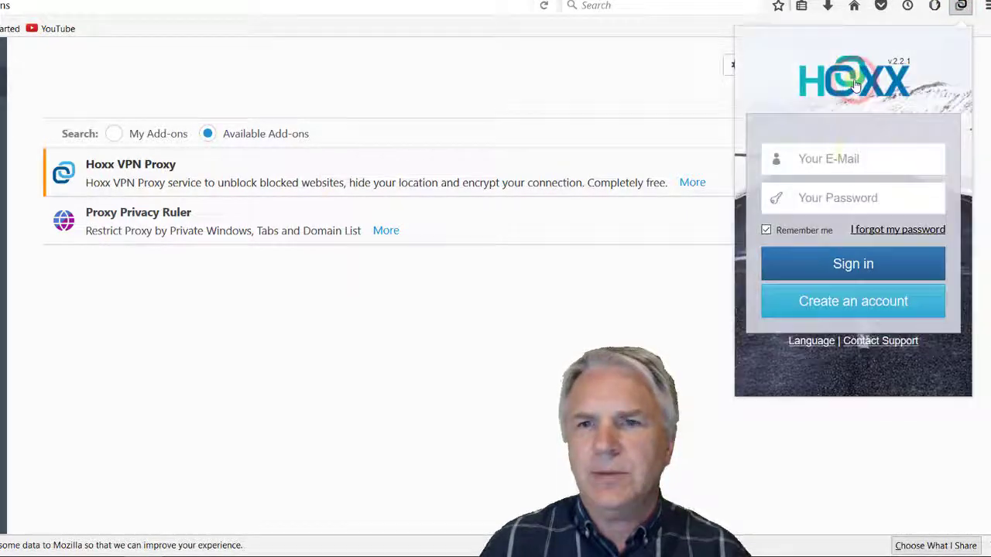
pyautogui.click(815, 159)
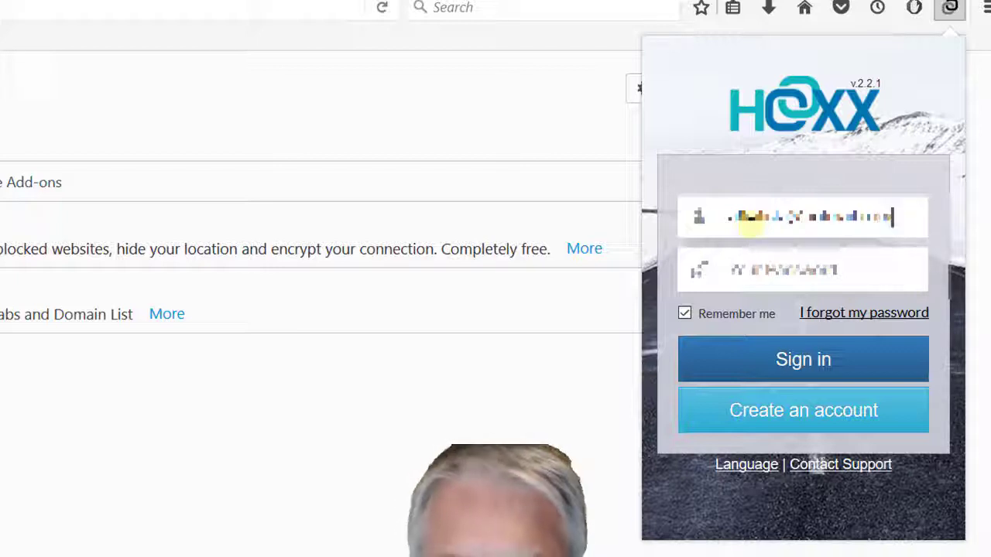
pyautogui.click(773, 278)
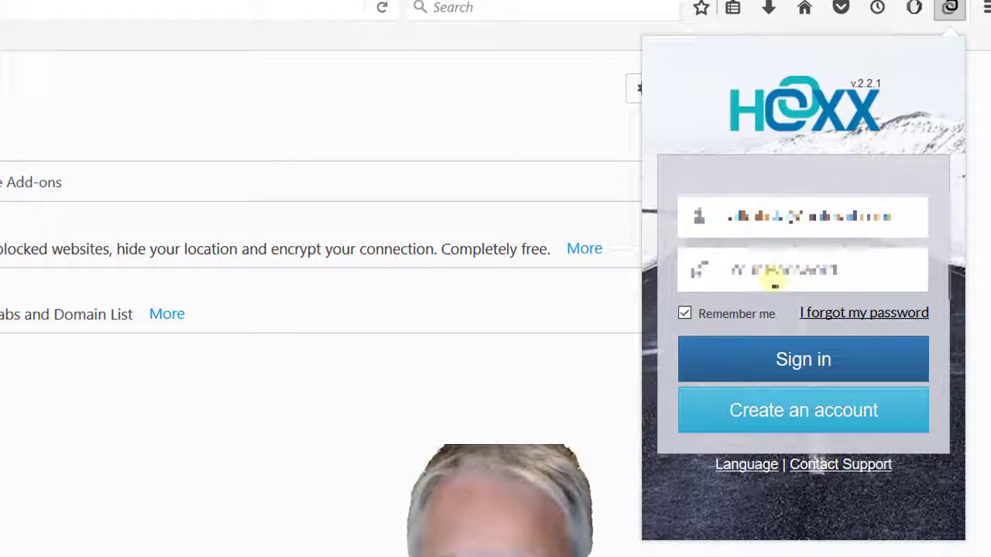
pyautogui.write('••')
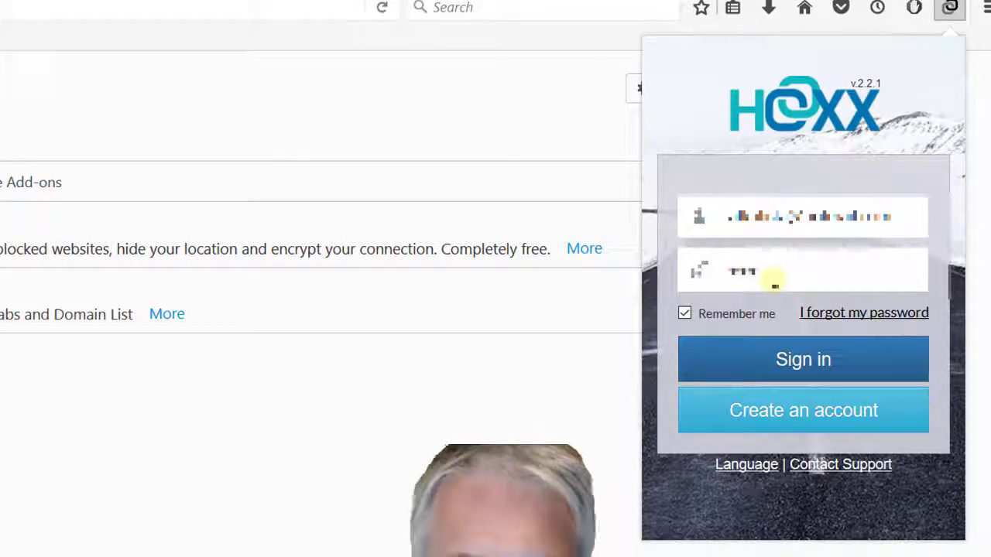
pyautogui.click(818, 356)
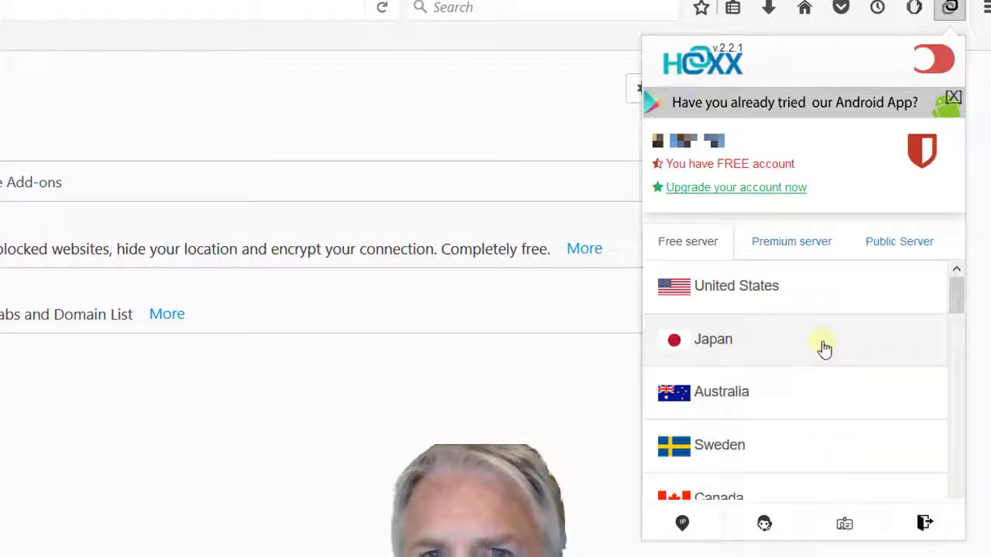
# Step: Connect Hoxx VPN to the free United Kingdom server
pyautogui.scroll(-6, 743, 374)
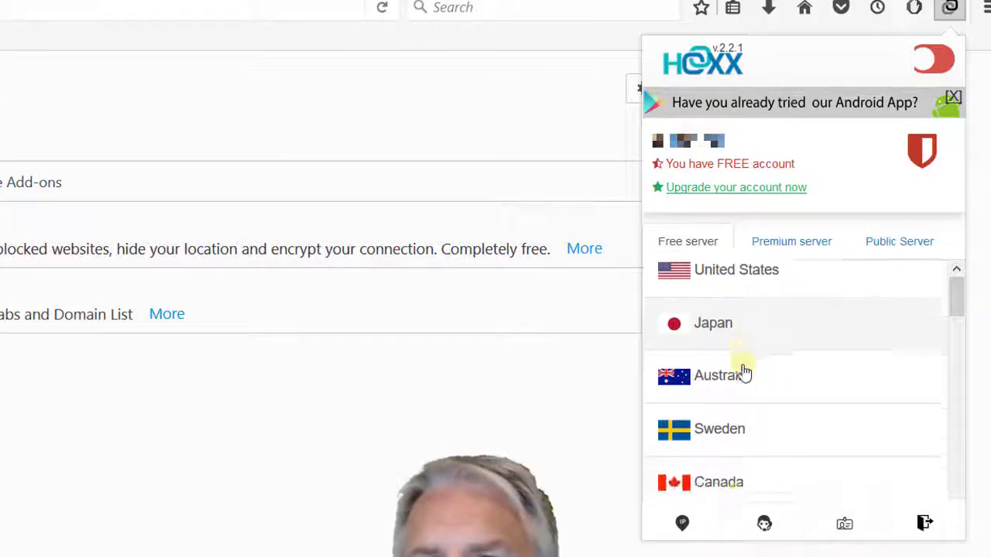
pyautogui.scroll(-2, 743, 373)
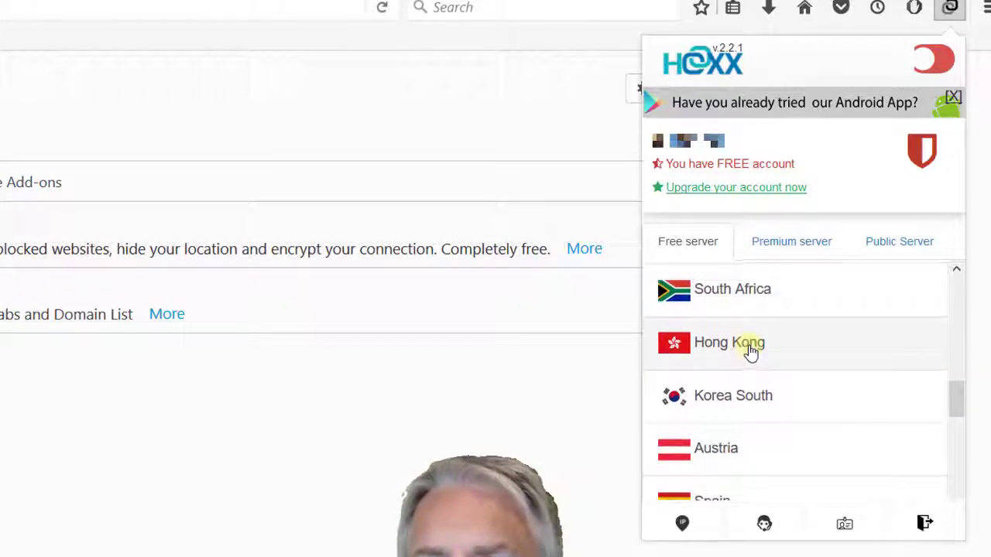
pyautogui.scroll(2, 752, 349)
pyautogui.click(756, 334)
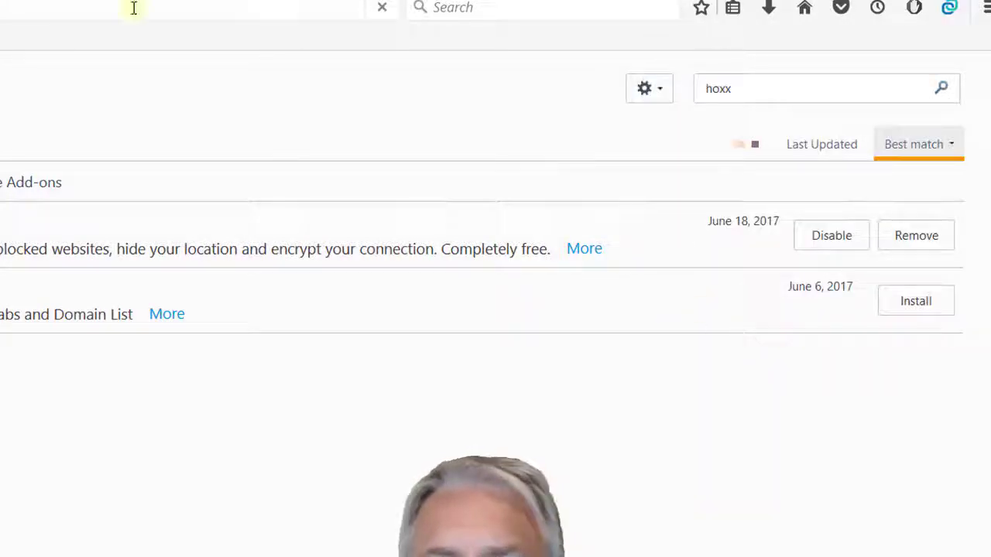
# Step: Search the web for "bbc" and look through the results
pyautogui.click(442, 7)
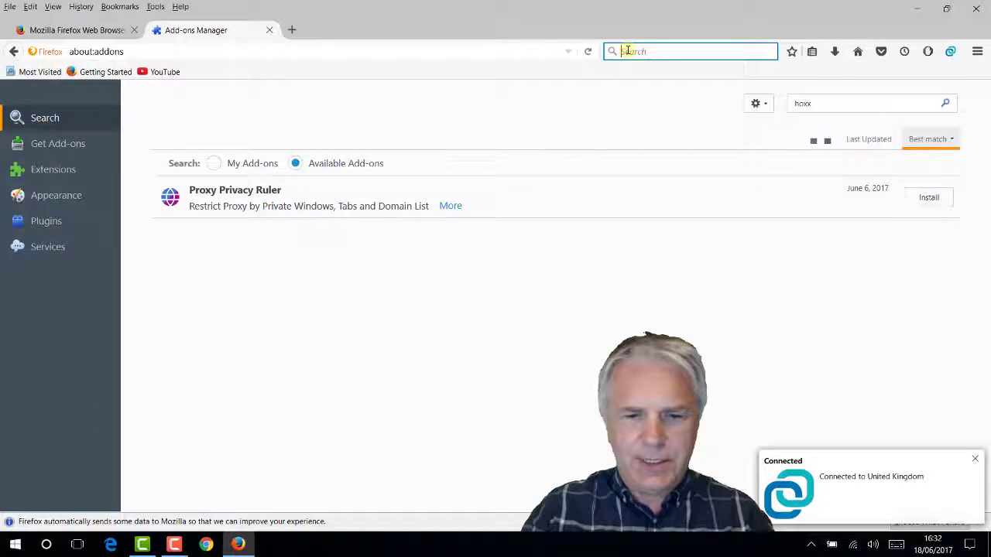
pyautogui.write('bbc')
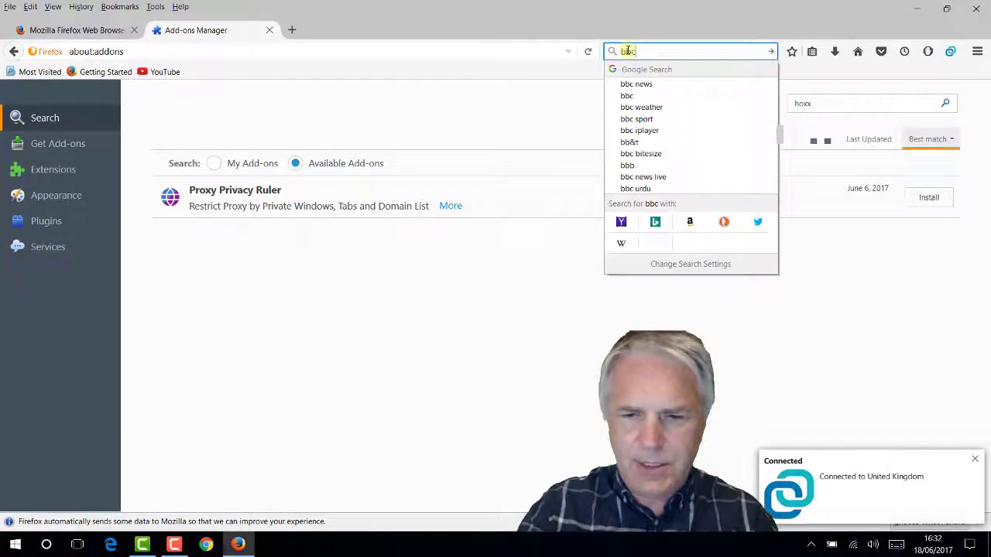
pyautogui.press('Return')
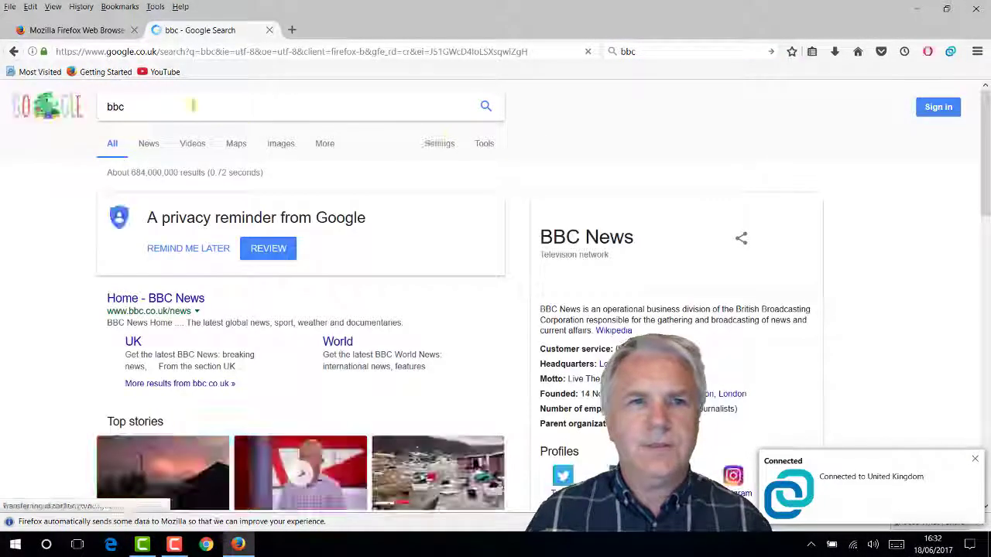
pyautogui.scroll(-3, 198, 194)
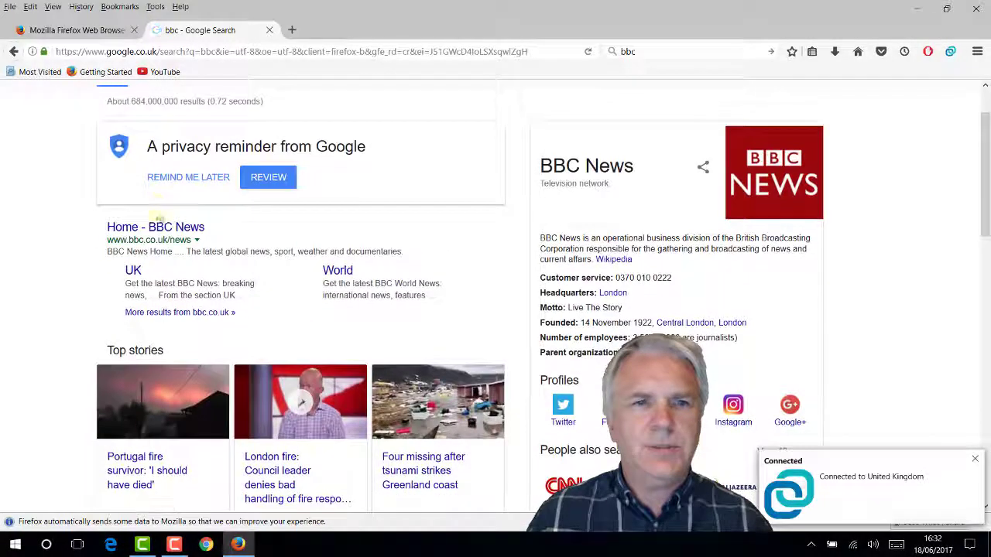
# Step: Open the BBC iPlayer website from the web search results
pyautogui.scroll(-13, 169, 219)
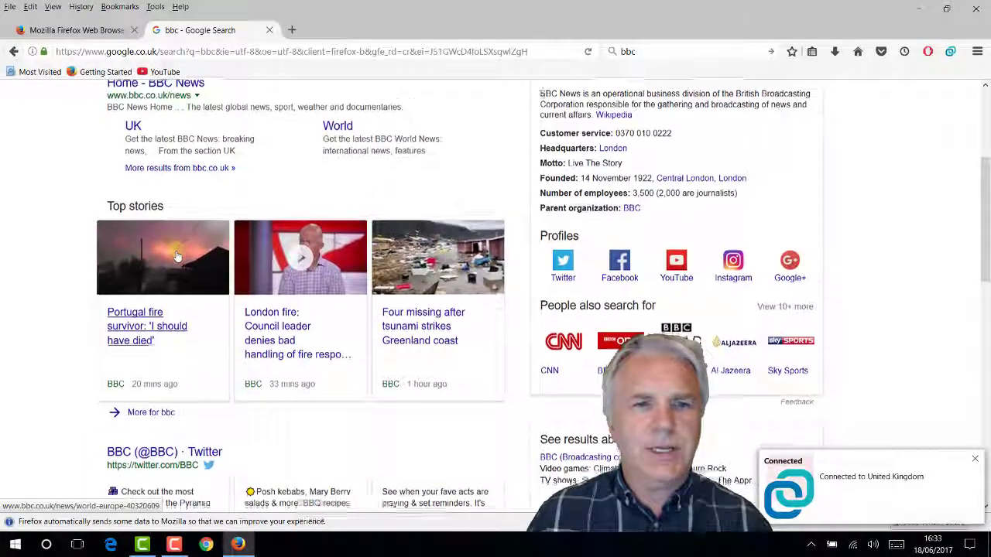
pyautogui.scroll(-3, 176, 295)
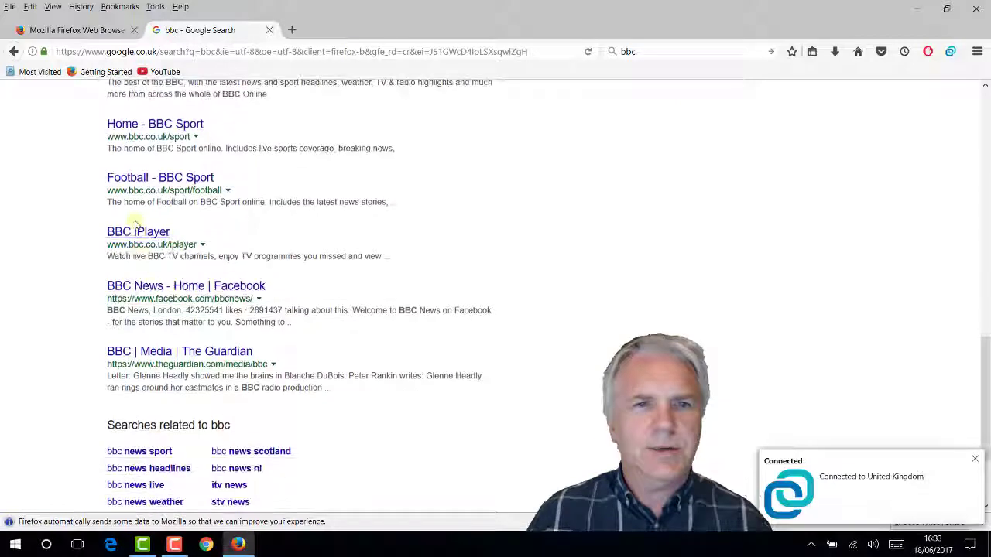
pyautogui.click(140, 232)
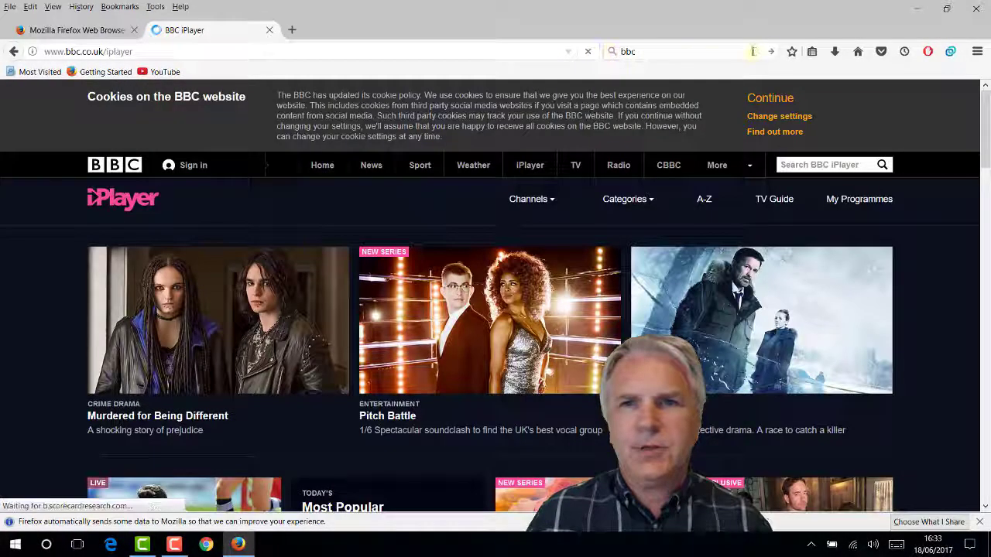
# Step: Bookmark the BBC iPlayer page in the Bookmarks Toolbar folder
pyautogui.click(791, 51)
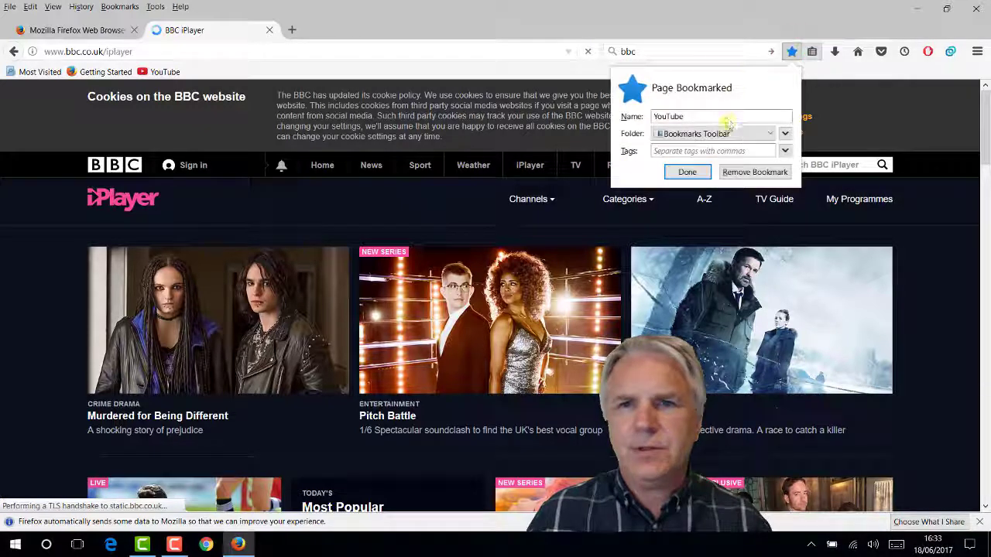
pyautogui.click(717, 133)
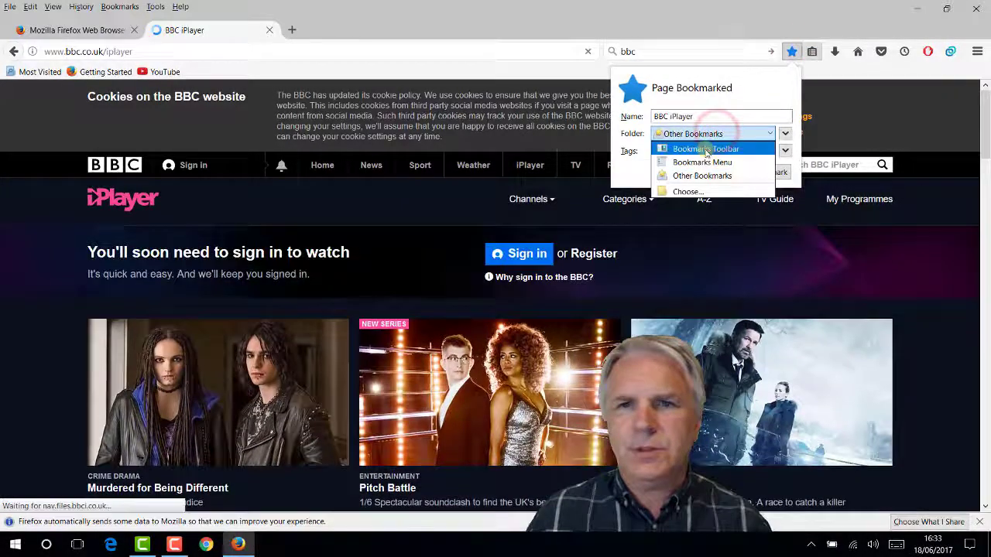
pyautogui.click(706, 150)
pyautogui.click(687, 171)
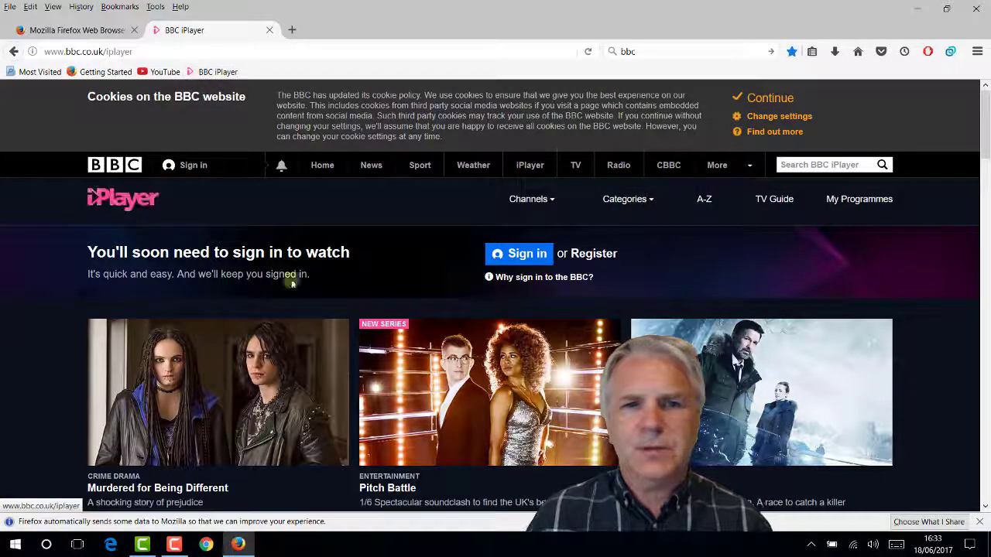
# Step: Open the Doctor Who episode "The Eaters of Light" from today's most popular iPlayer programmes
pyautogui.scroll(-3, 325, 247)
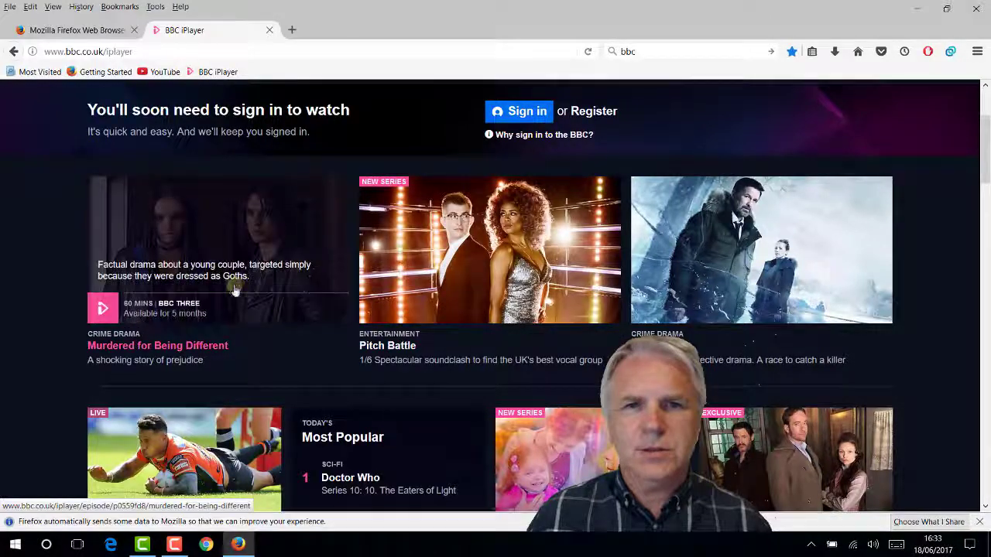
pyautogui.scroll(-3, 344, 298)
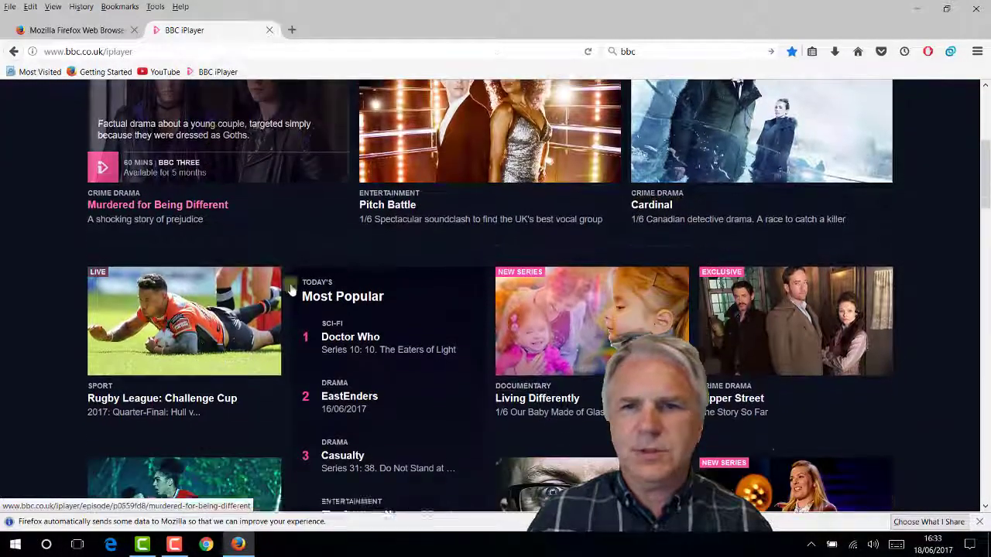
pyautogui.click(367, 335)
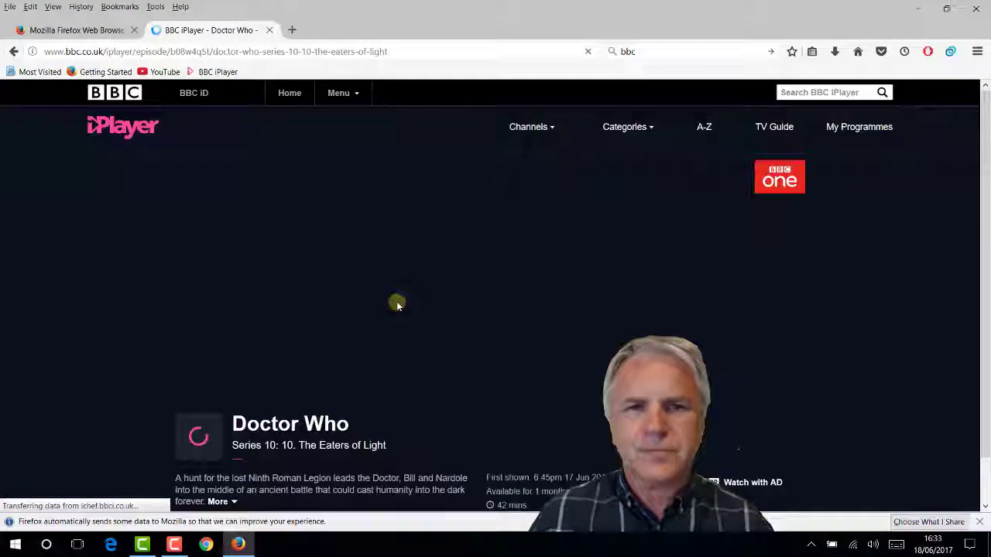
# Step: Start playing the Doctor Who episode, postponing the BBC sign-in and skipping the trailer
pyautogui.scroll(-2, 73, 282)
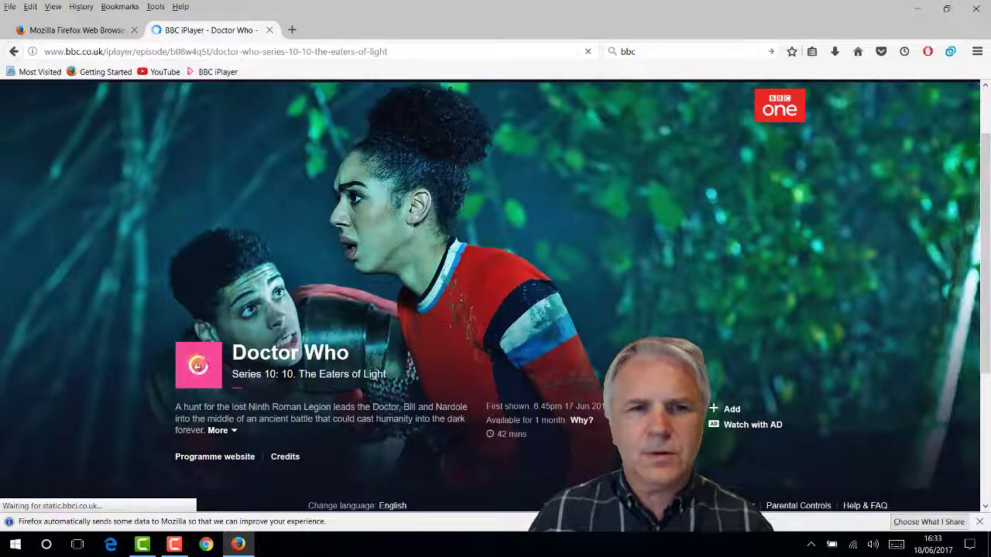
pyautogui.scroll(-2, 125, 317)
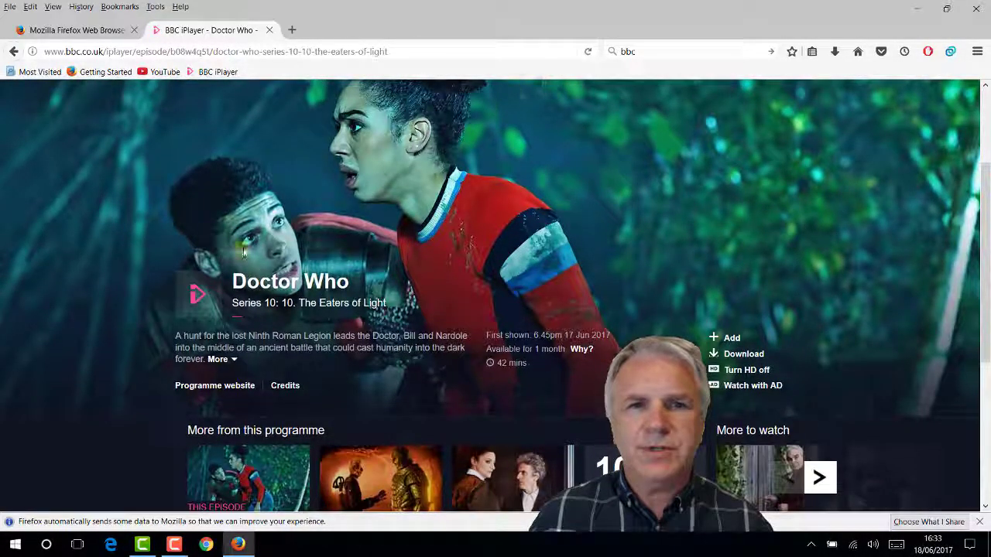
pyautogui.click(195, 293)
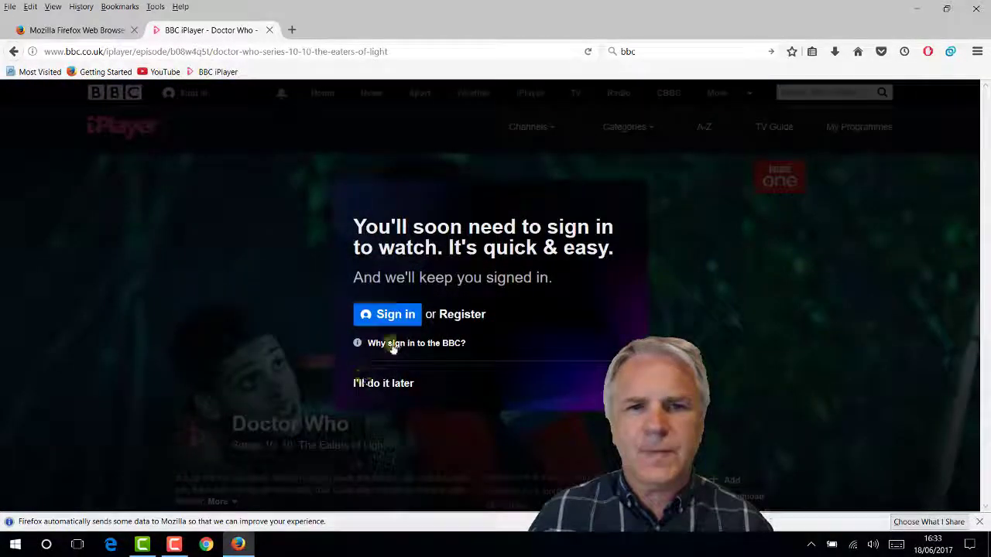
pyautogui.click(383, 385)
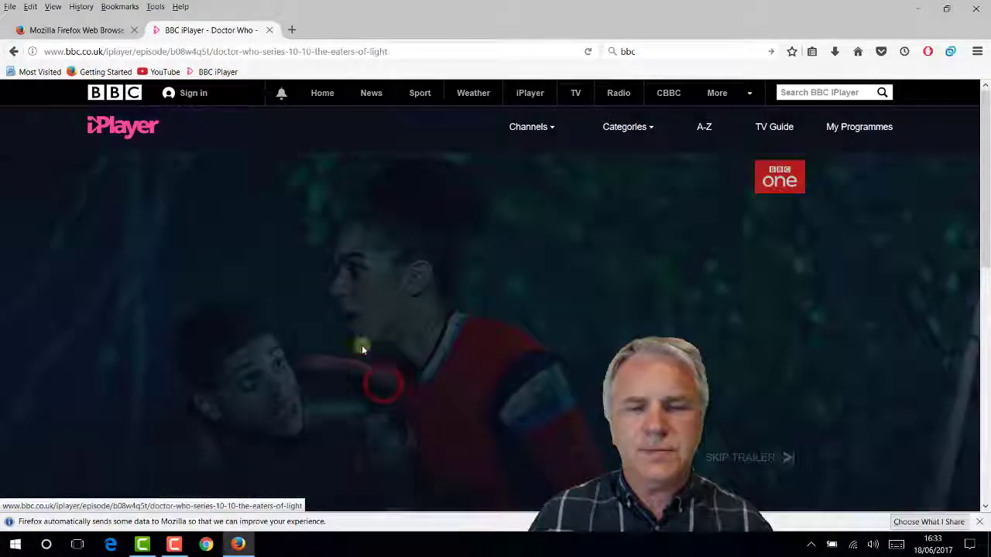
pyautogui.scroll(-2, 90, 274)
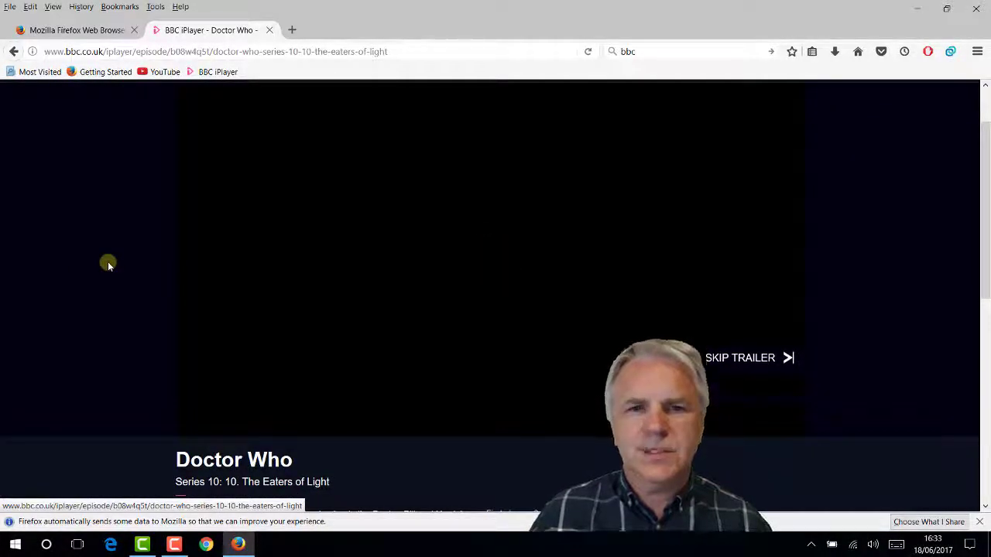
pyautogui.click(749, 358)
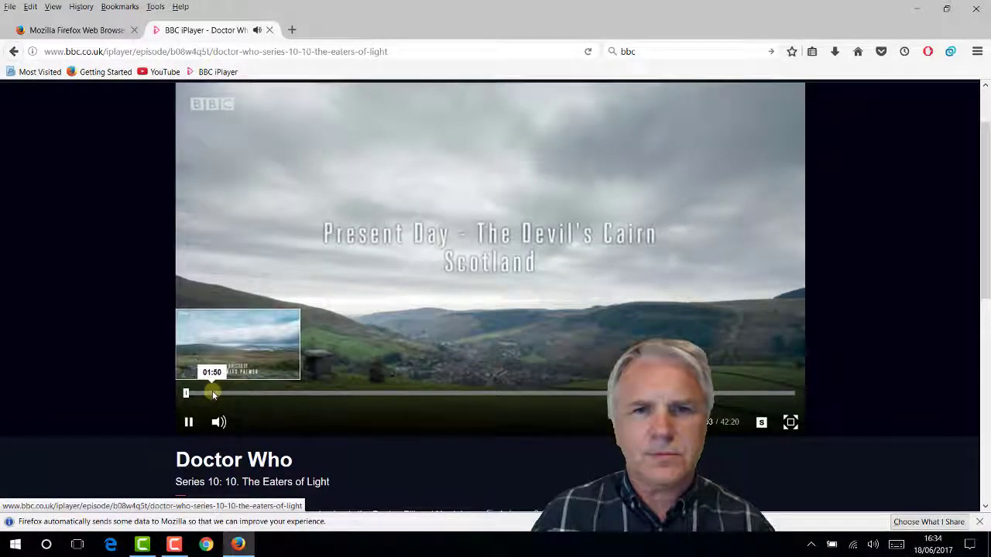
# Step: Jump ahead to about two minutes into the episode and pause it with the volume lowered
pyautogui.click(215, 394)
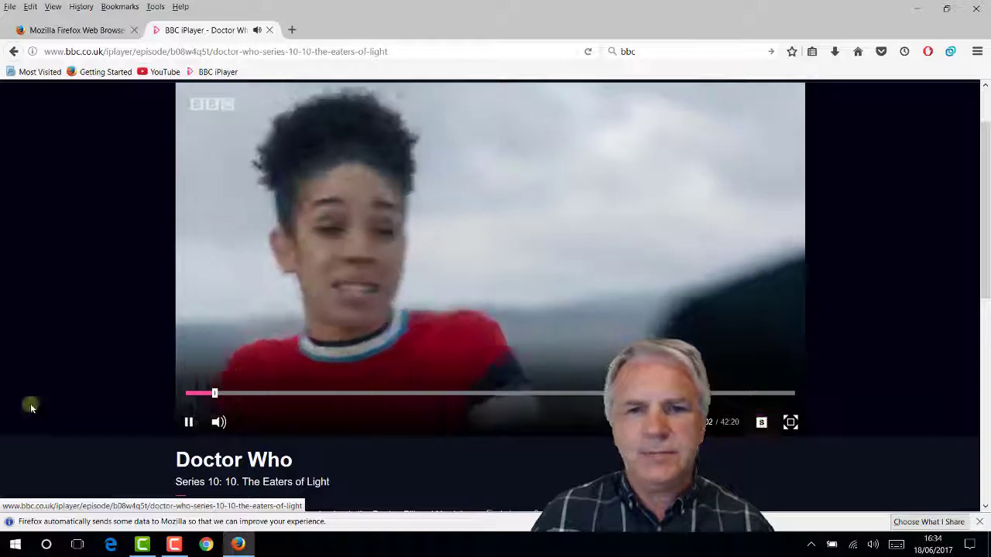
pyautogui.click(187, 424)
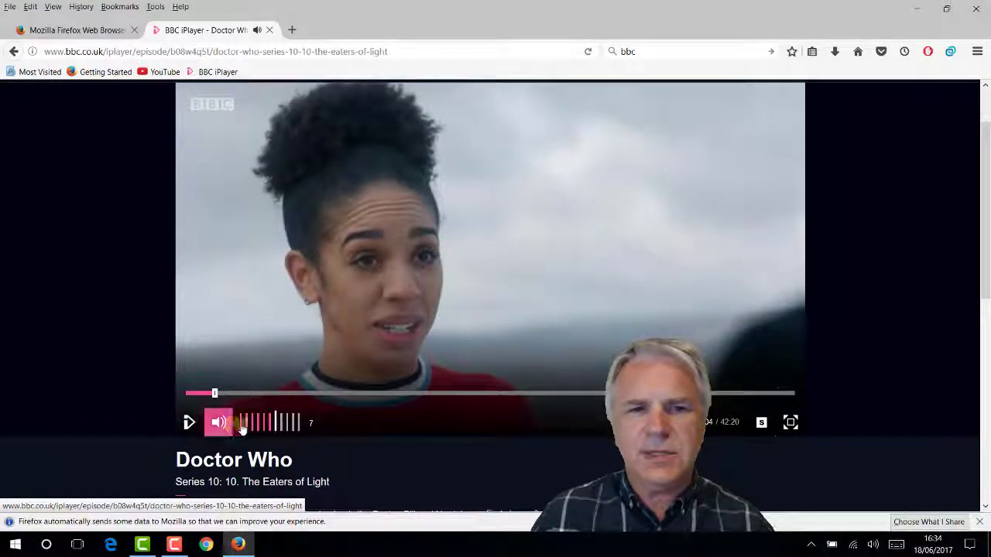
pyautogui.click(243, 423)
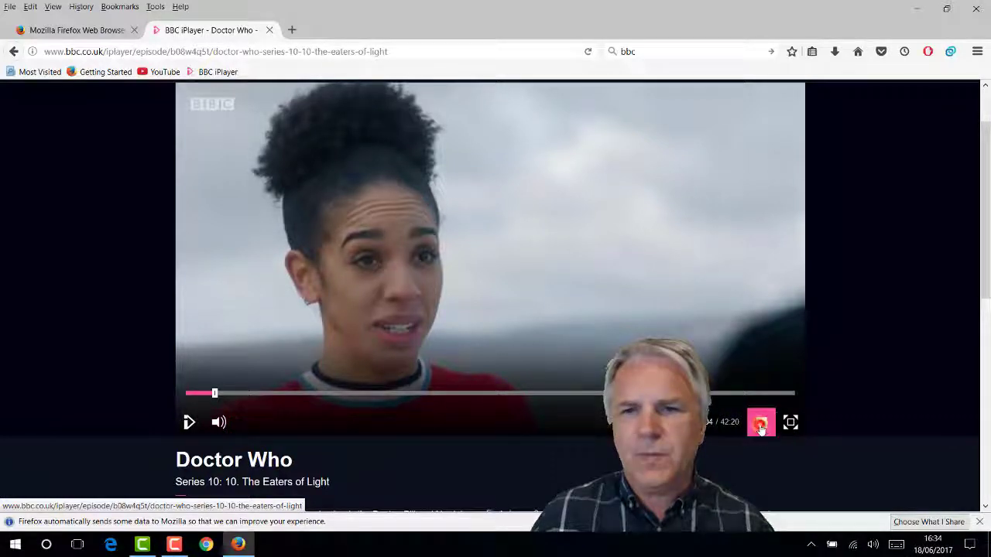
# Step: Turn on subtitles for the episode and check them with brief playback and the full-screen option
pyautogui.click(760, 425)
pyautogui.click(187, 422)
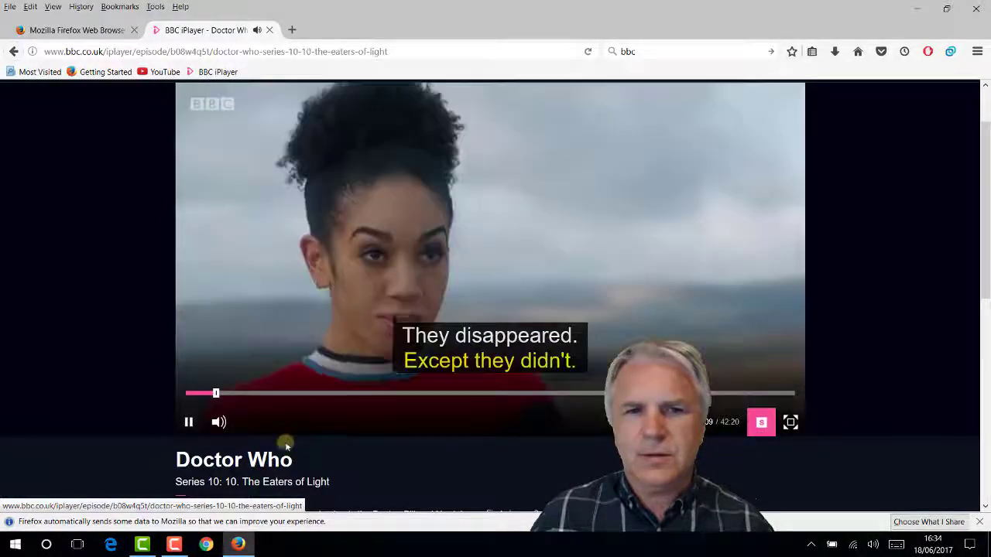
pyautogui.click(188, 422)
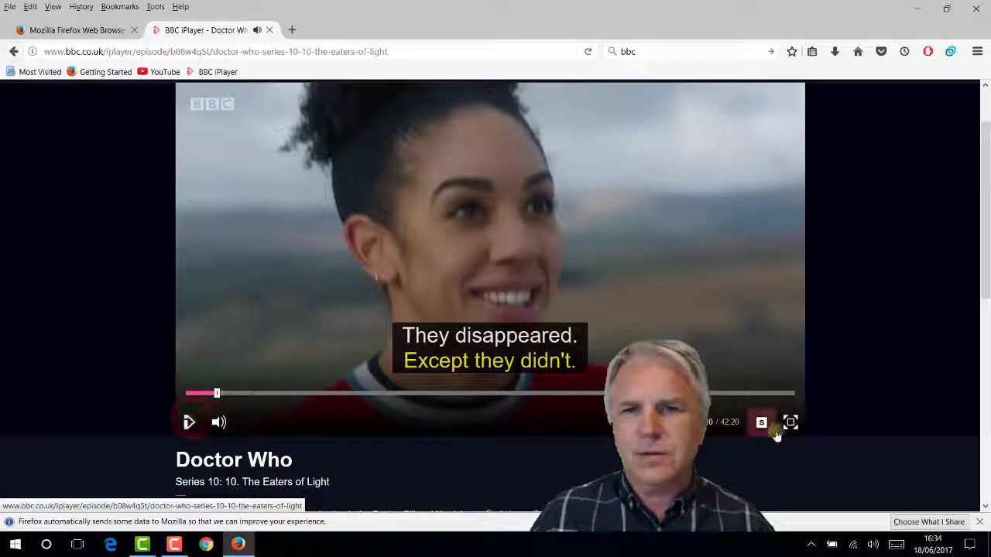
pyautogui.click(791, 423)
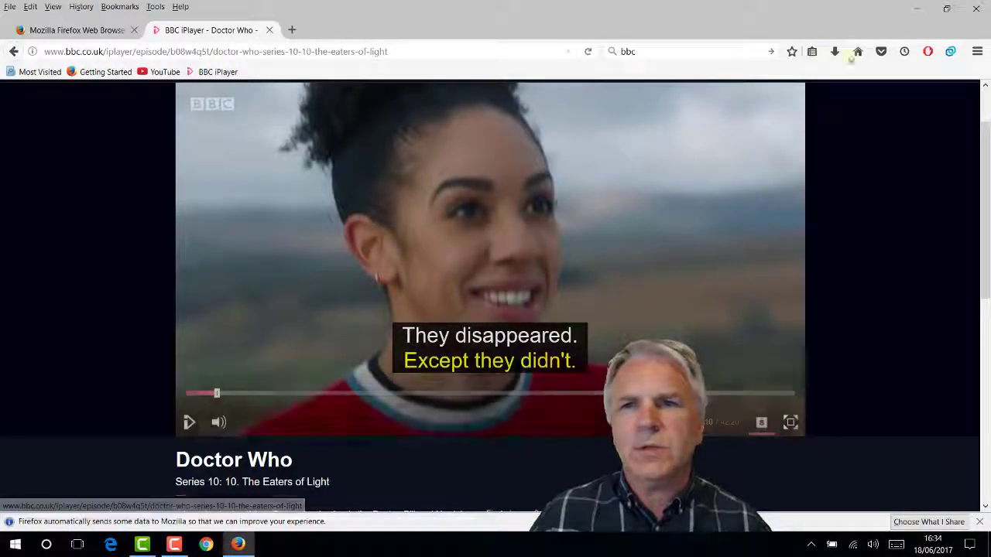
# Step: Switch off the Hoxx VPN connection and close its pop-up
pyautogui.click(951, 52)
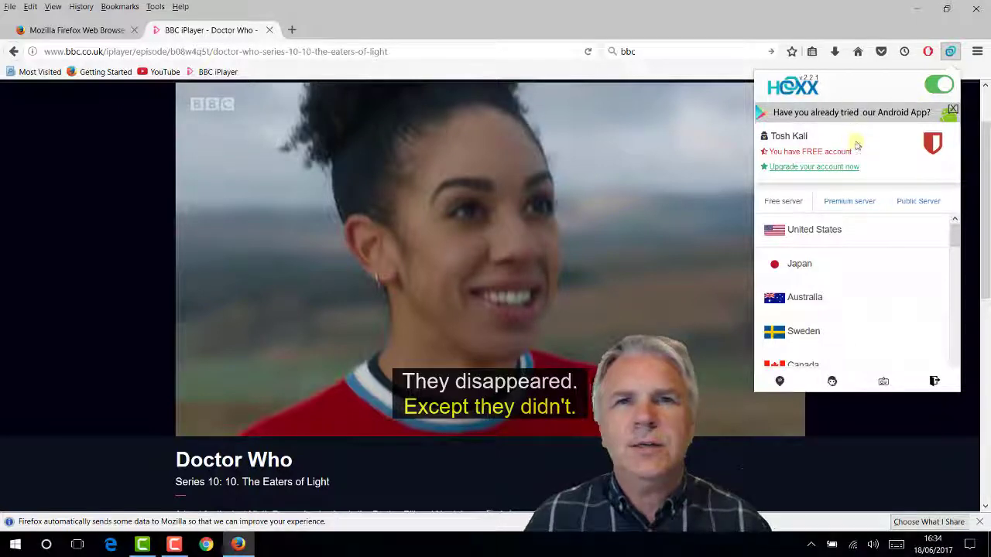
pyautogui.click(934, 89)
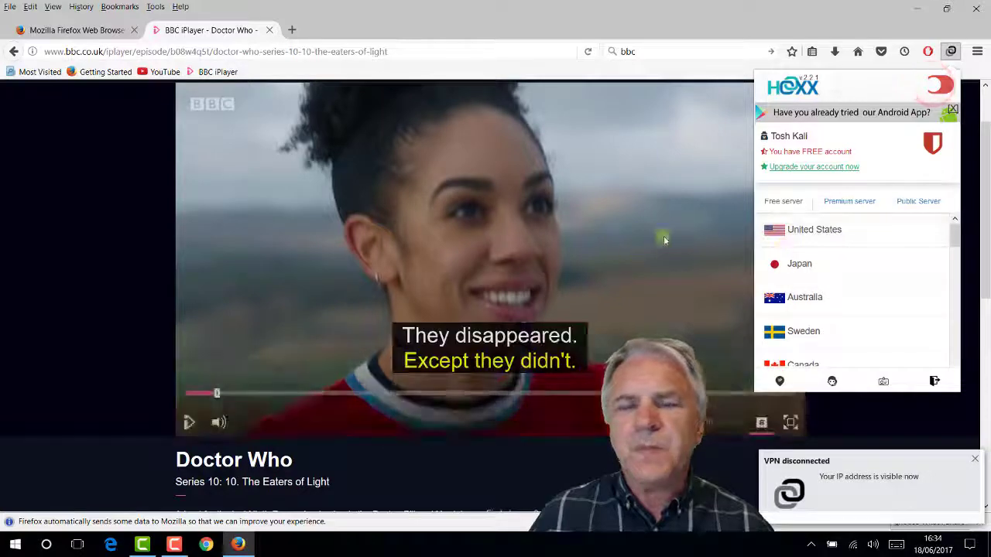
pyautogui.click(62, 208)
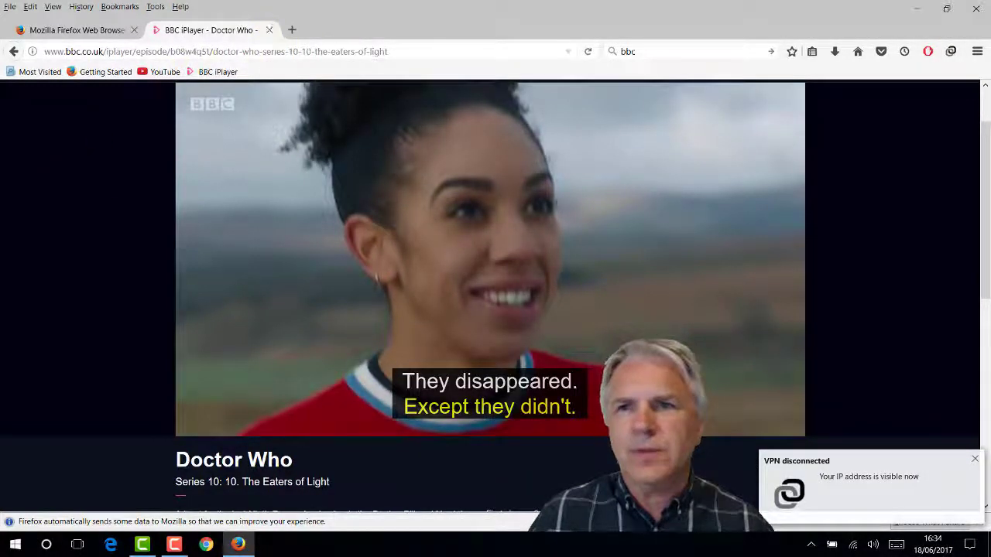
# Step: Close Firefox with all its tabs and switch to Chrome in a maximized window
pyautogui.click(977, 9)
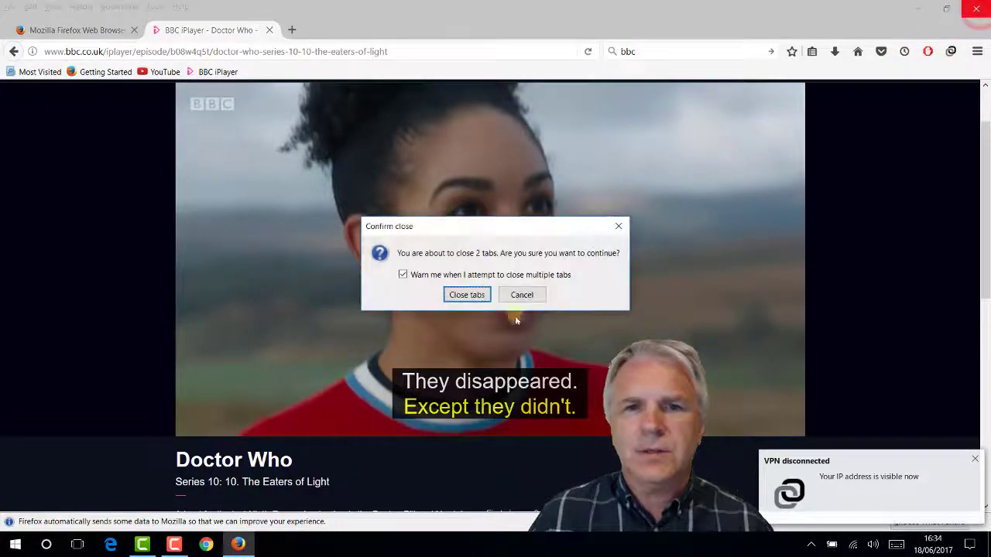
pyautogui.click(466, 294)
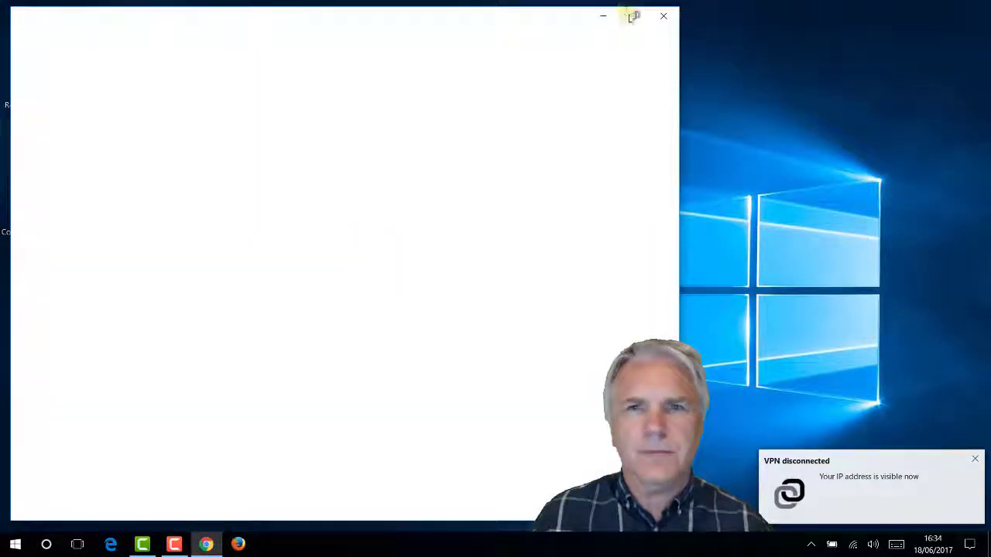
pyautogui.click(634, 16)
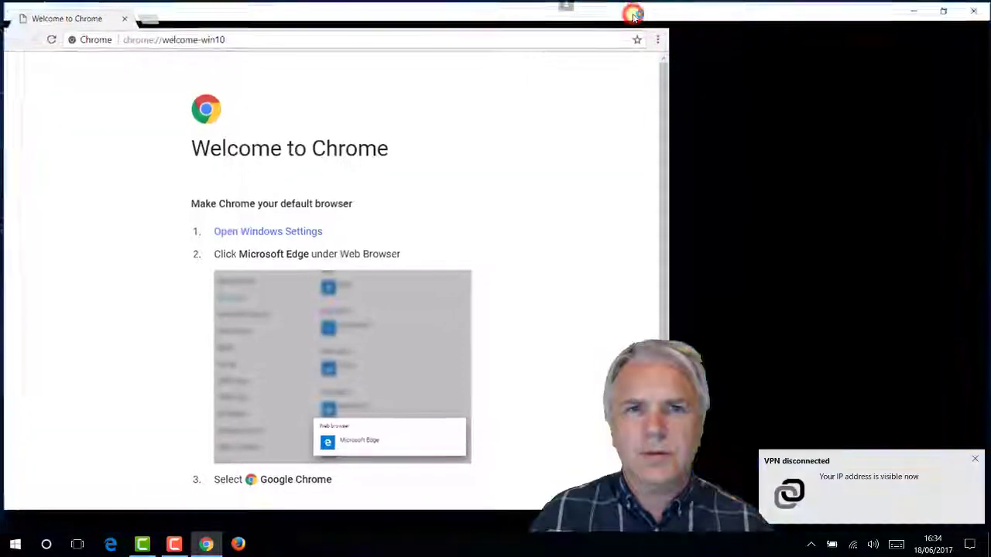
pyautogui.rightClick(713, 14)
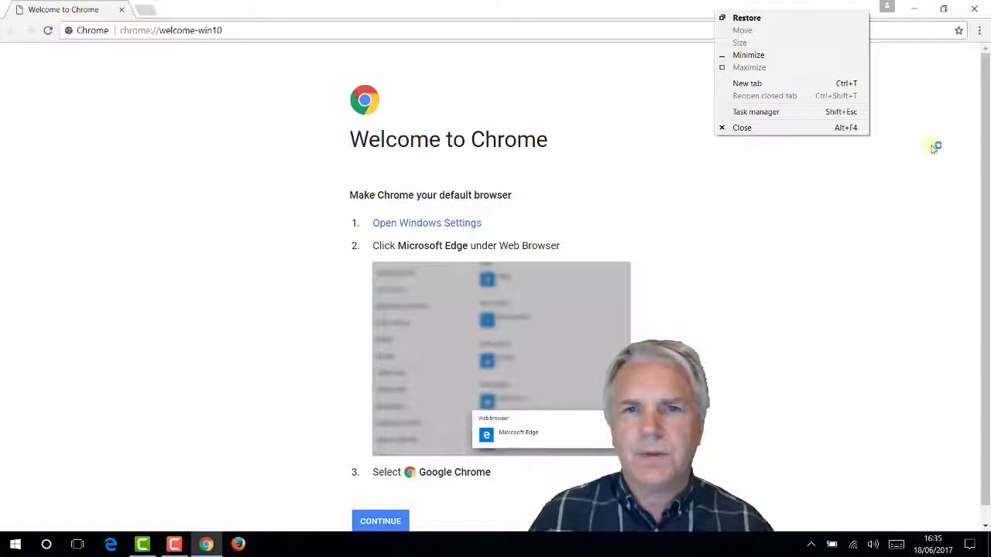
pyautogui.click(914, 167)
# Step: Show the bookmarks bar in Chrome
pyautogui.click(979, 30)
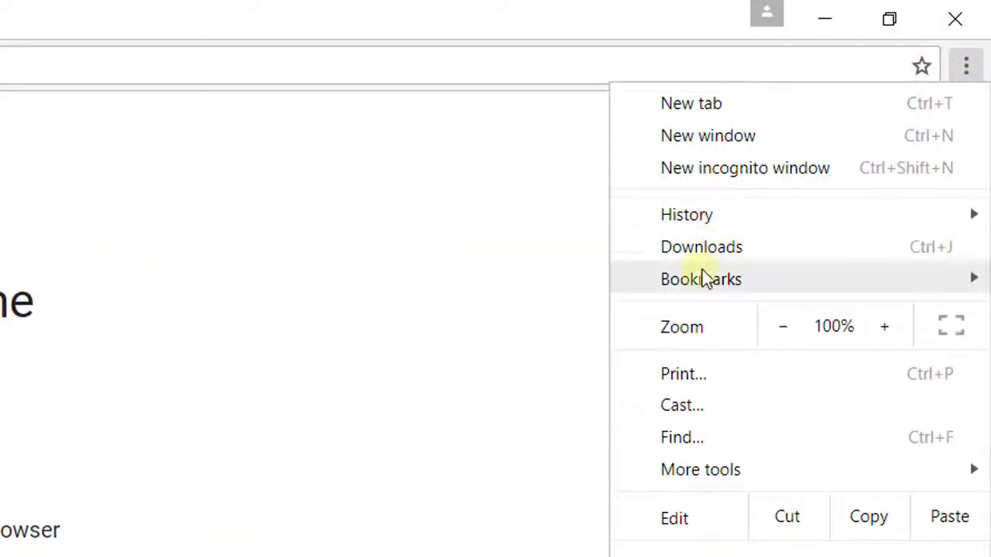
pyautogui.moveTo(696, 277)
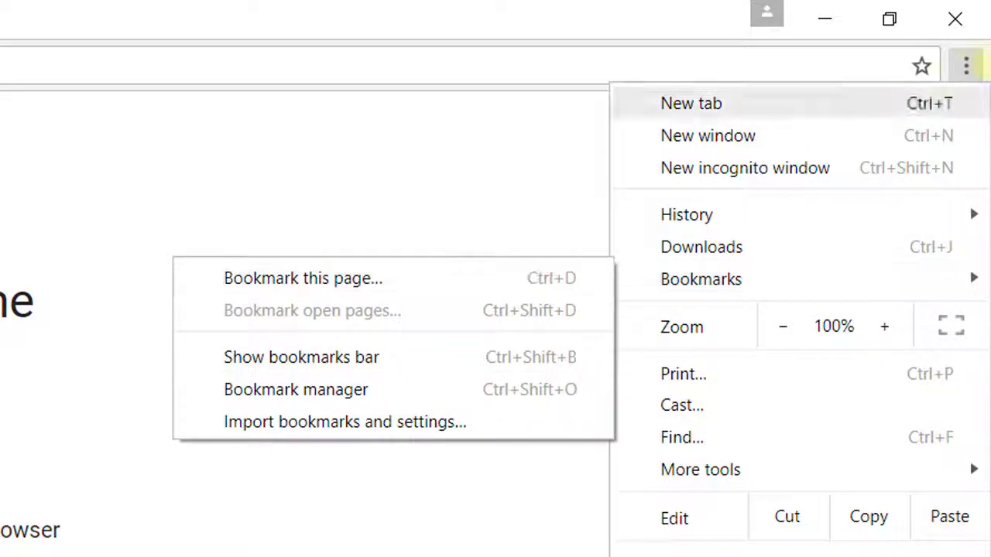
pyautogui.click(967, 67)
pyautogui.click(968, 67)
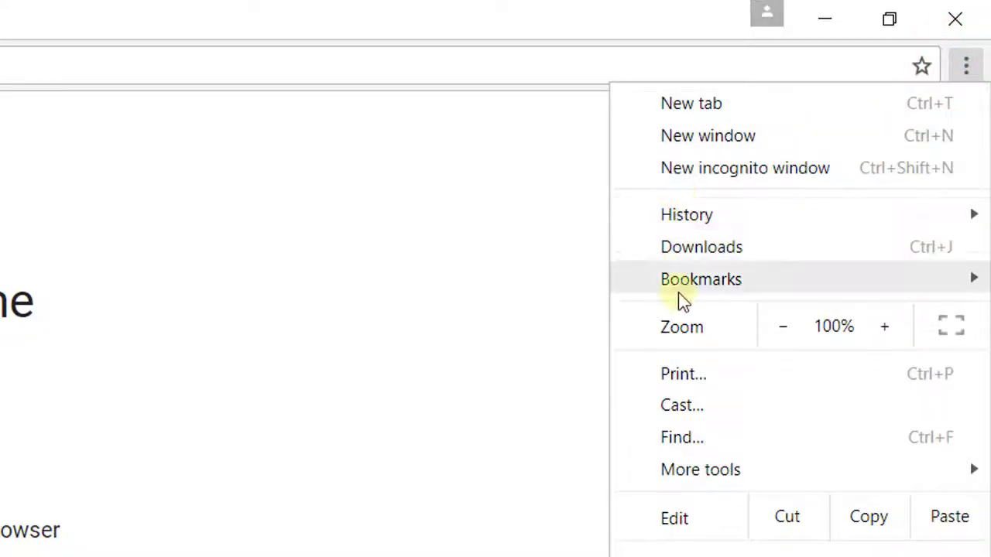
pyautogui.moveTo(663, 283)
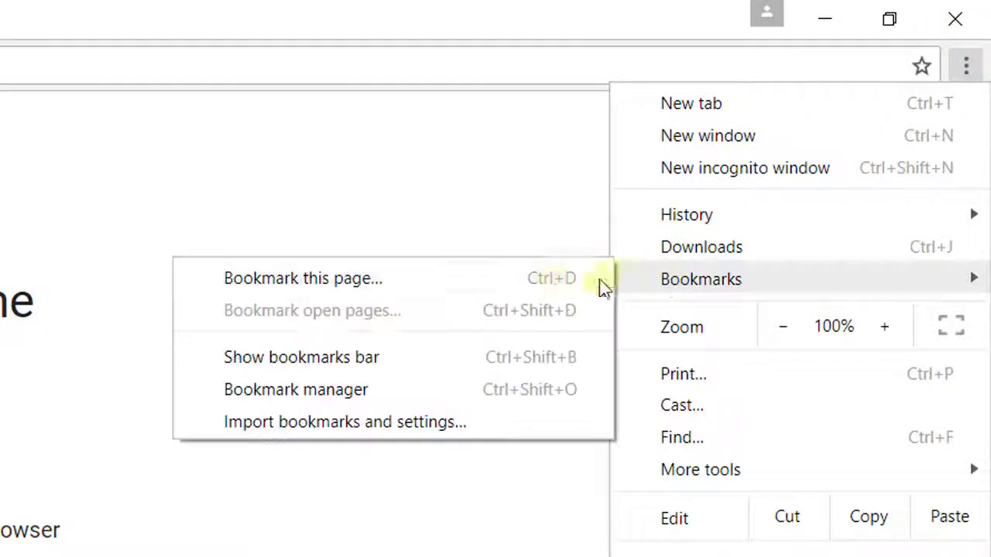
pyautogui.click(381, 367)
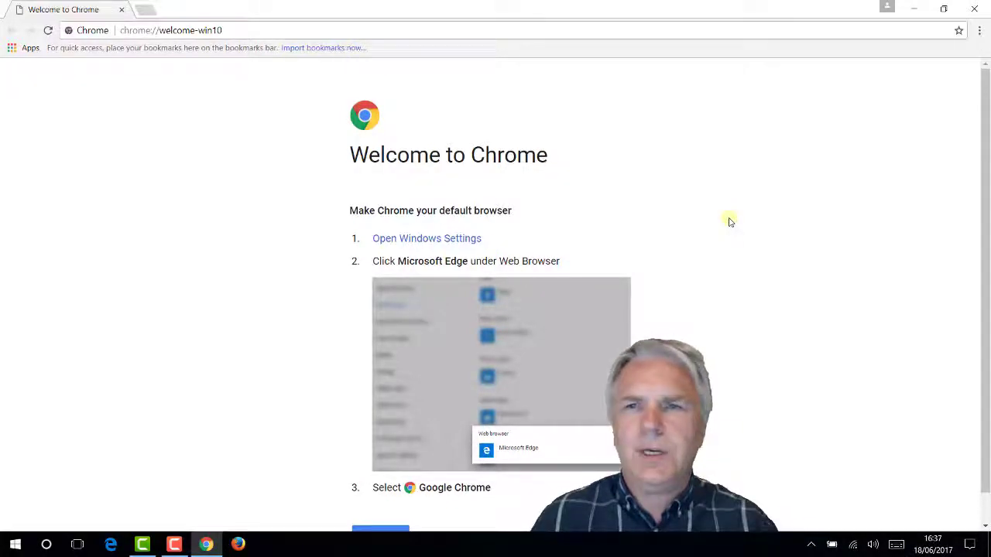
# Step: Open Chrome's extensions page and disable Google Docs, Google Docs Offline, Google Sheets and Google Slides
pyautogui.click(980, 30)
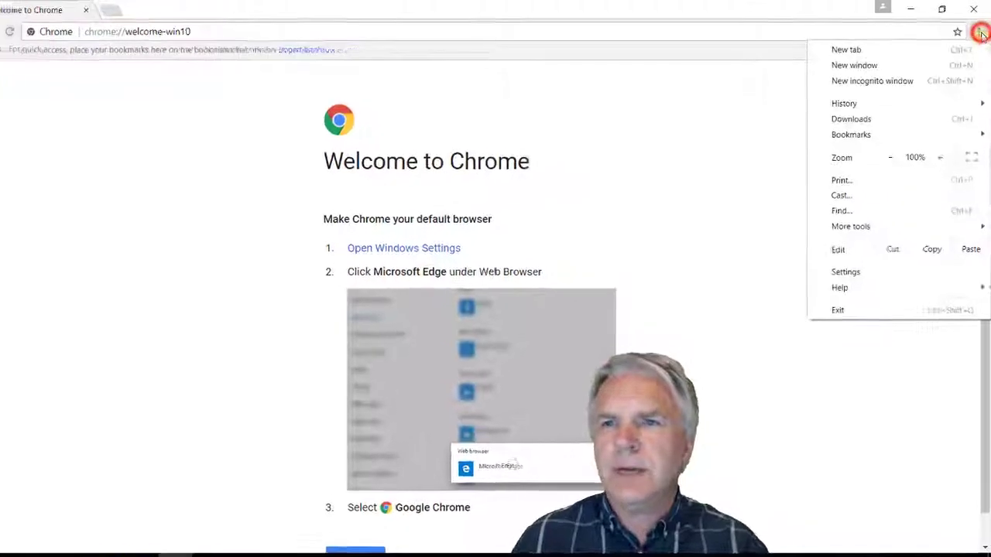
pyautogui.moveTo(783, 378)
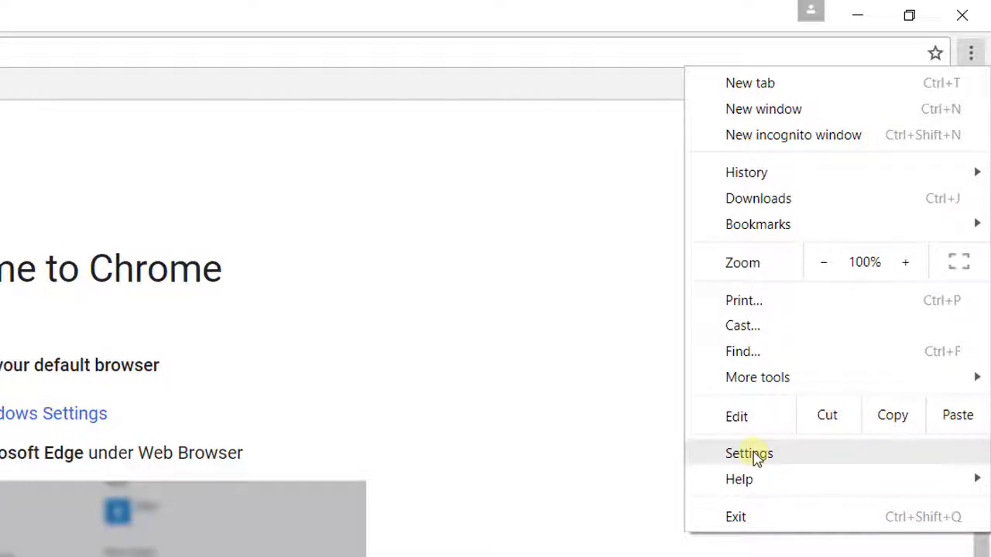
pyautogui.moveTo(745, 381)
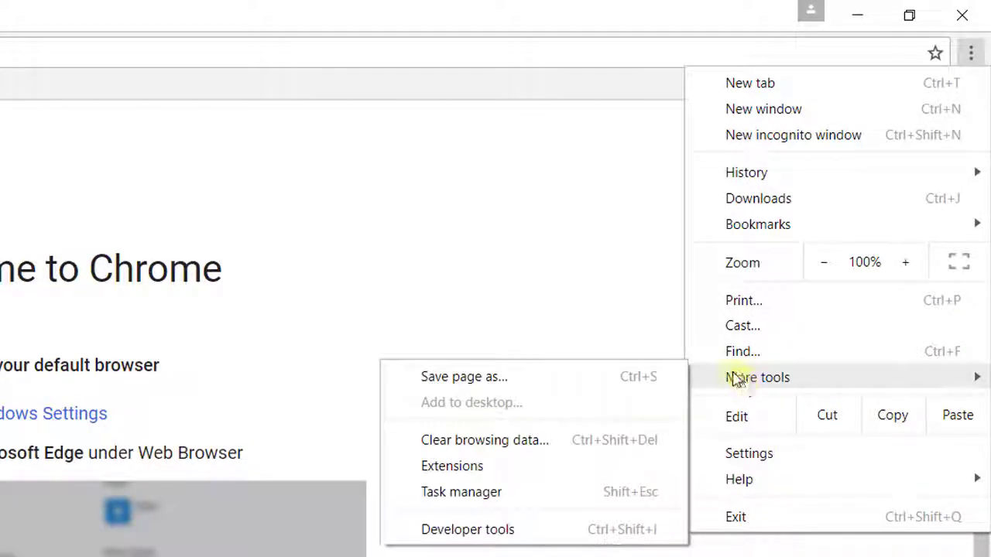
pyautogui.click(487, 468)
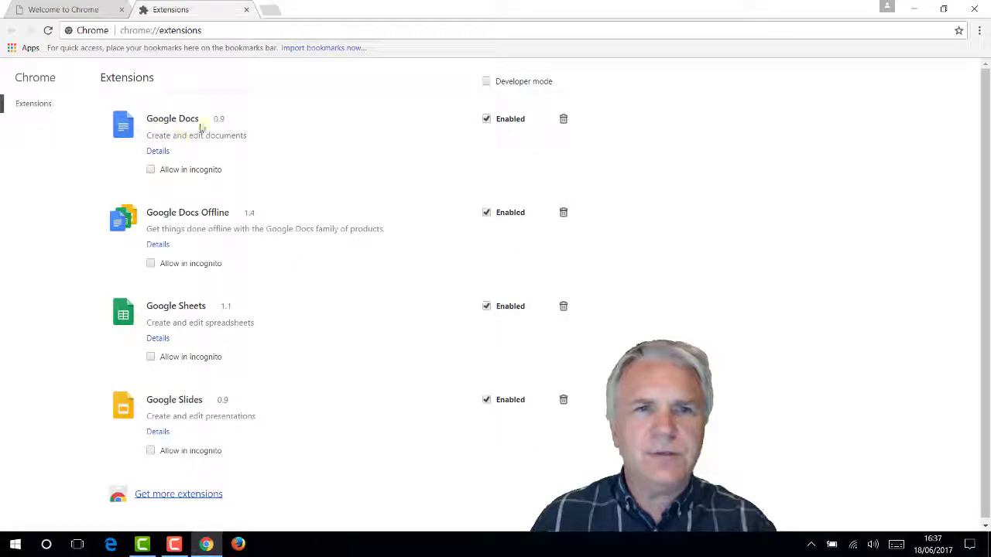
pyautogui.click(486, 119)
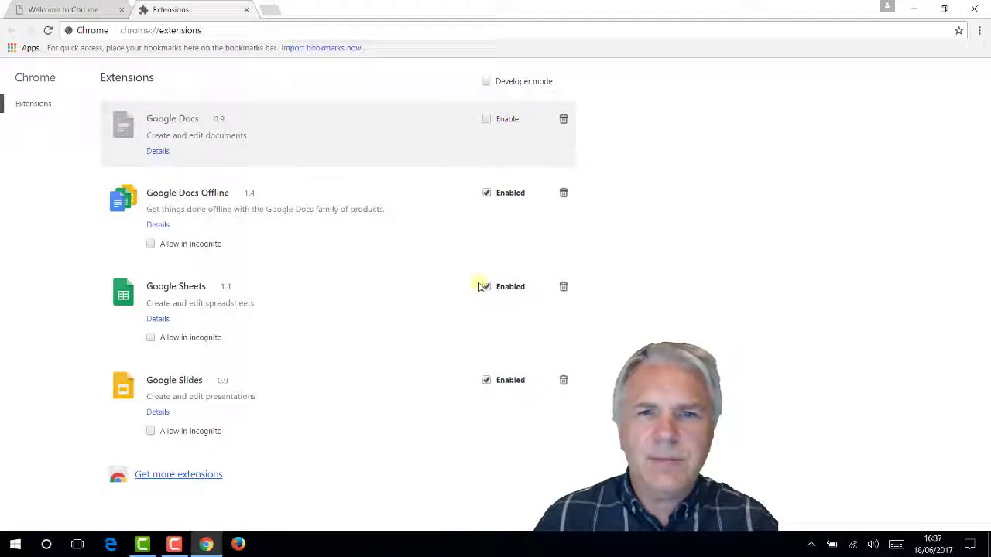
pyautogui.click(479, 287)
pyautogui.click(487, 362)
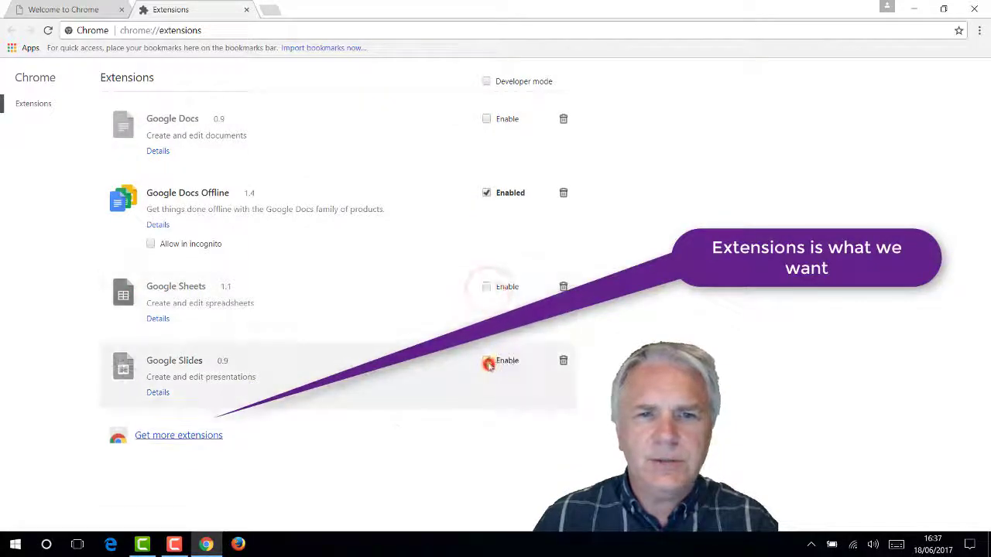
pyautogui.click(487, 193)
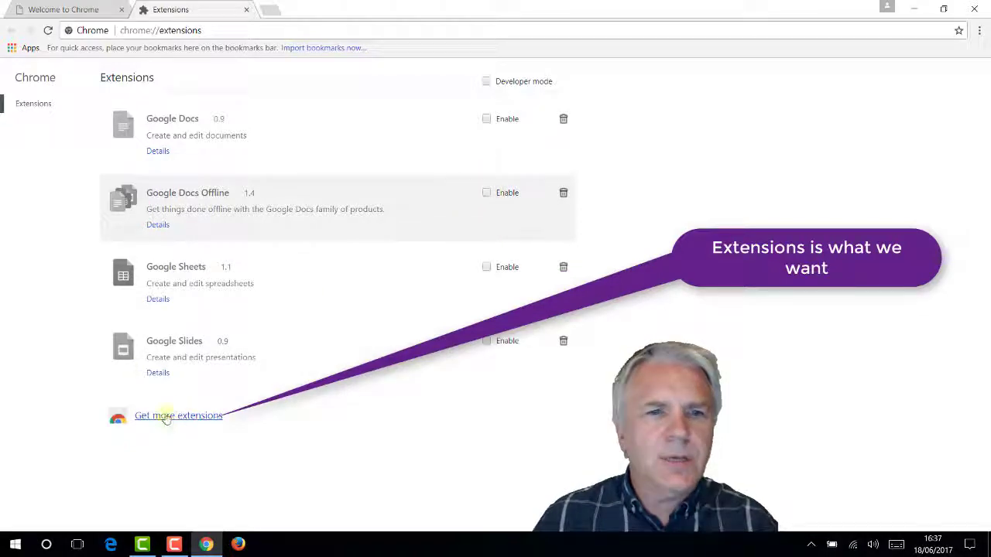
# Step: Go to the Chrome Web Store for more extensions and search it for adblock
pyautogui.click(166, 417)
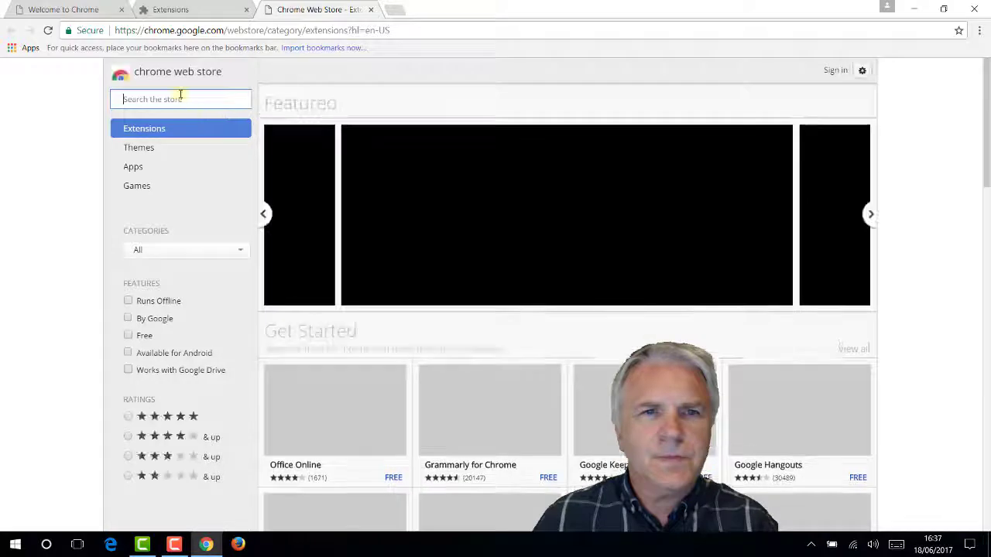
pyautogui.click(179, 95)
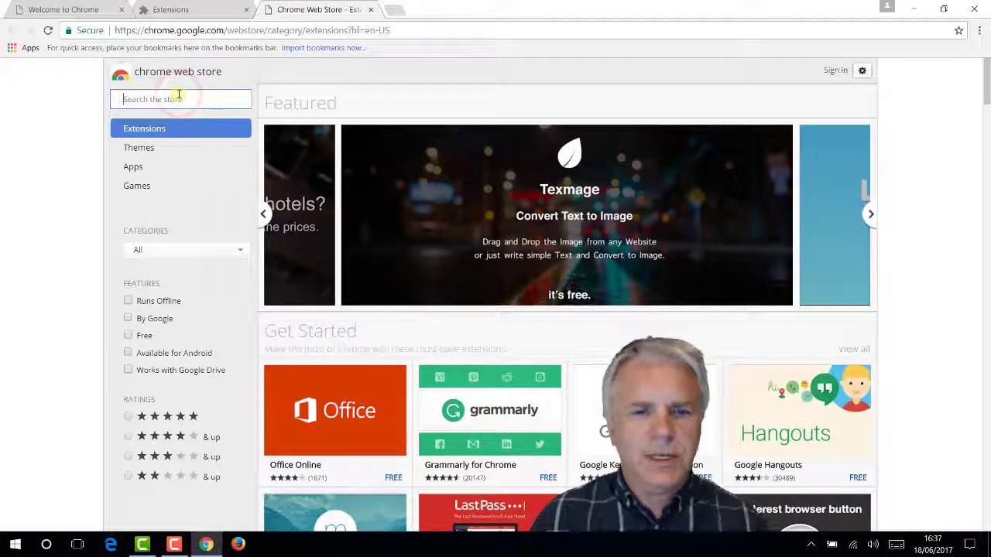
pyautogui.write('ad')
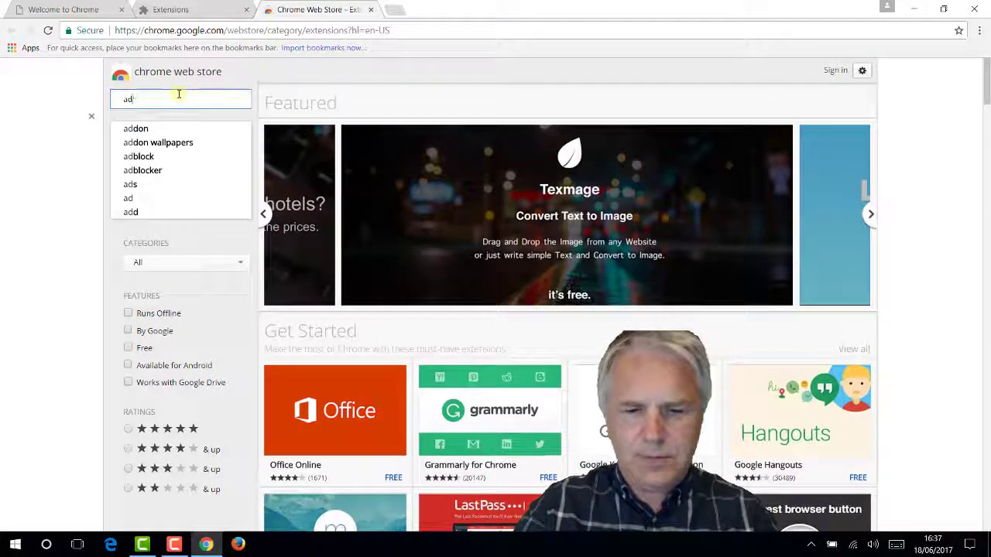
pyautogui.write('block')
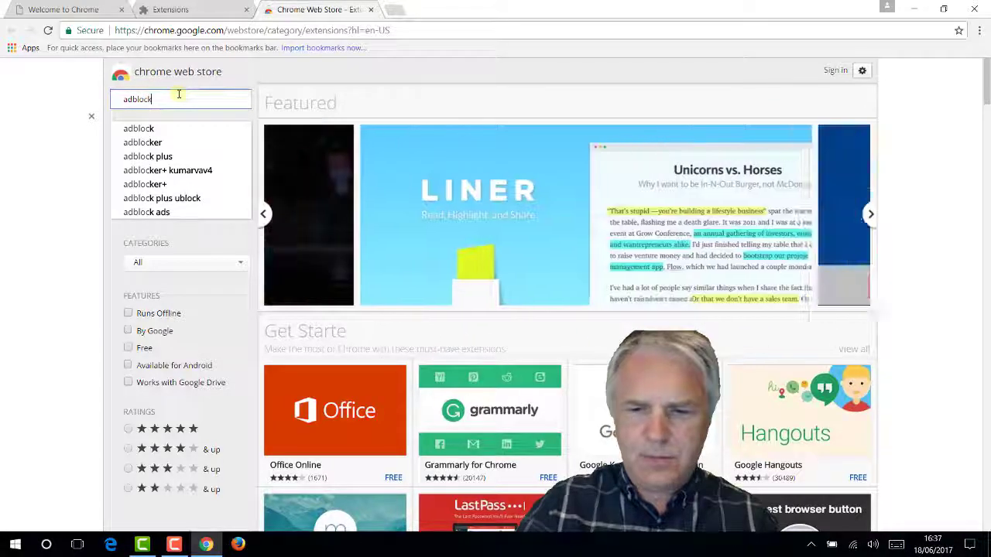
pyautogui.press('Return')
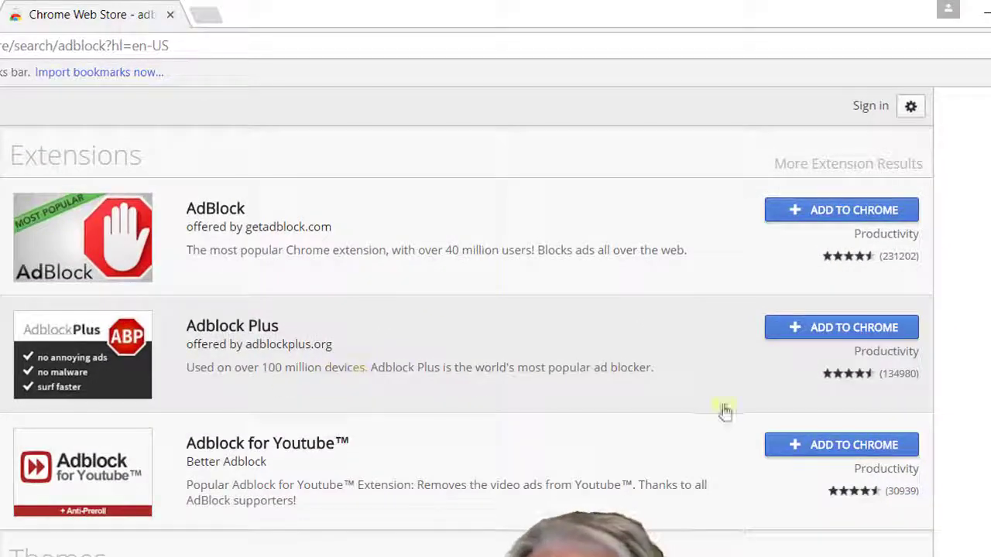
# Step: Add the AdBlock extension offered by getadblock.com to Chrome and close its post-installation page
pyautogui.moveTo(900, 385)
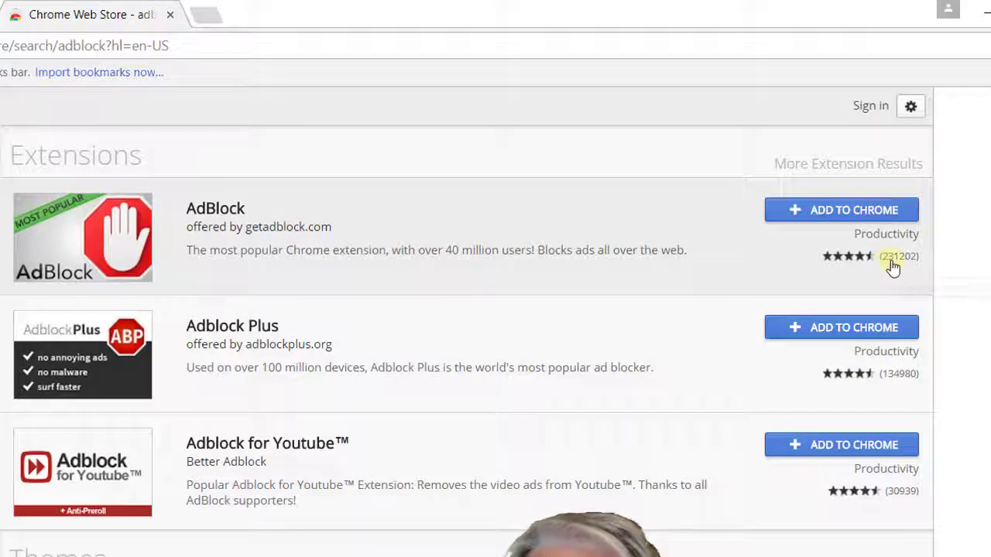
pyautogui.moveTo(890, 266)
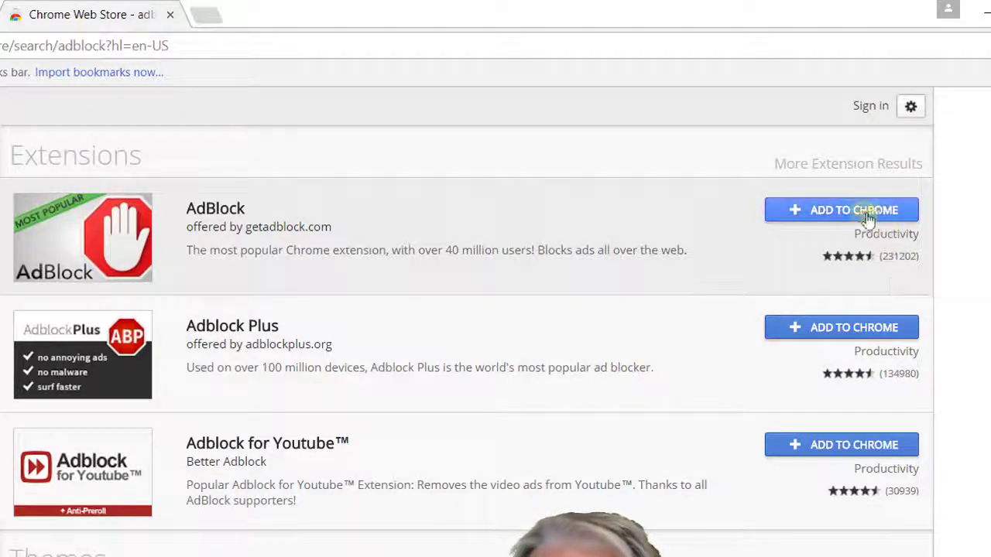
pyautogui.click(837, 211)
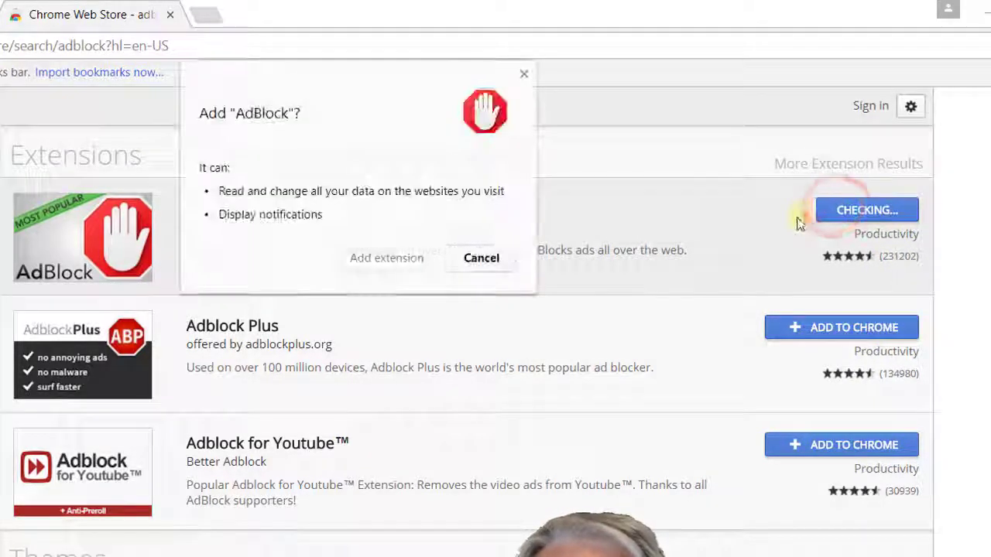
pyautogui.click(414, 263)
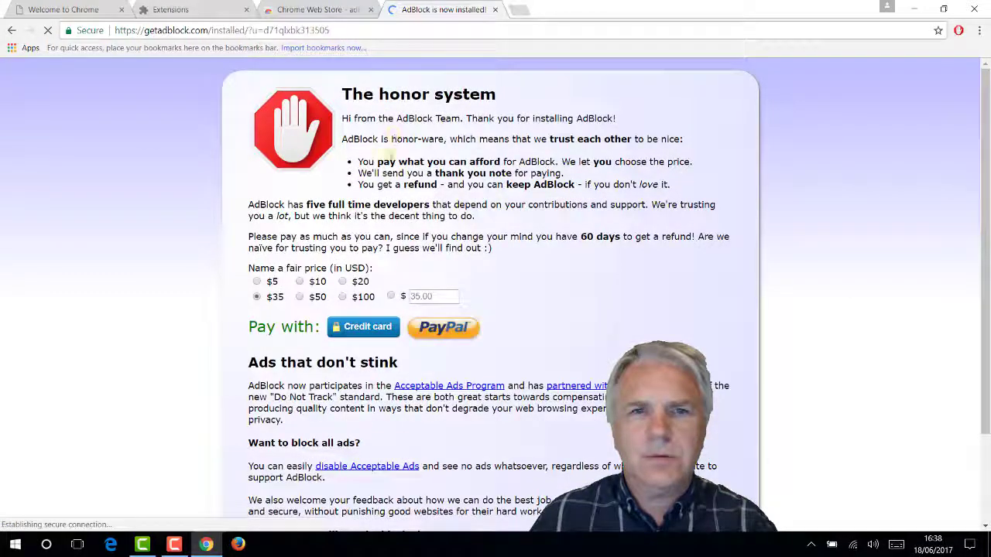
pyautogui.click(496, 11)
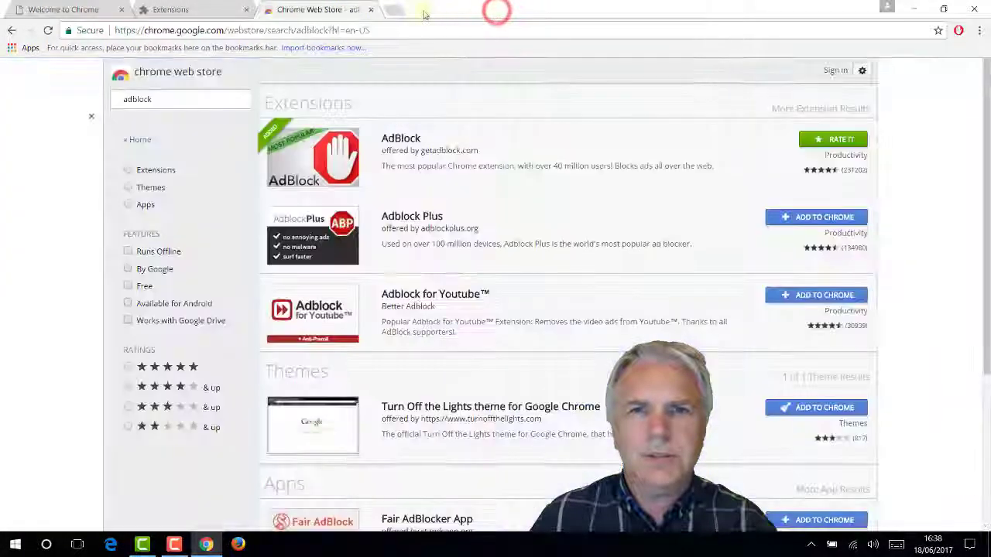
# Step: Search the Chrome Web Store for hola and try to add the Unlimited Free VPN - Hola extension
pyautogui.click(174, 99)
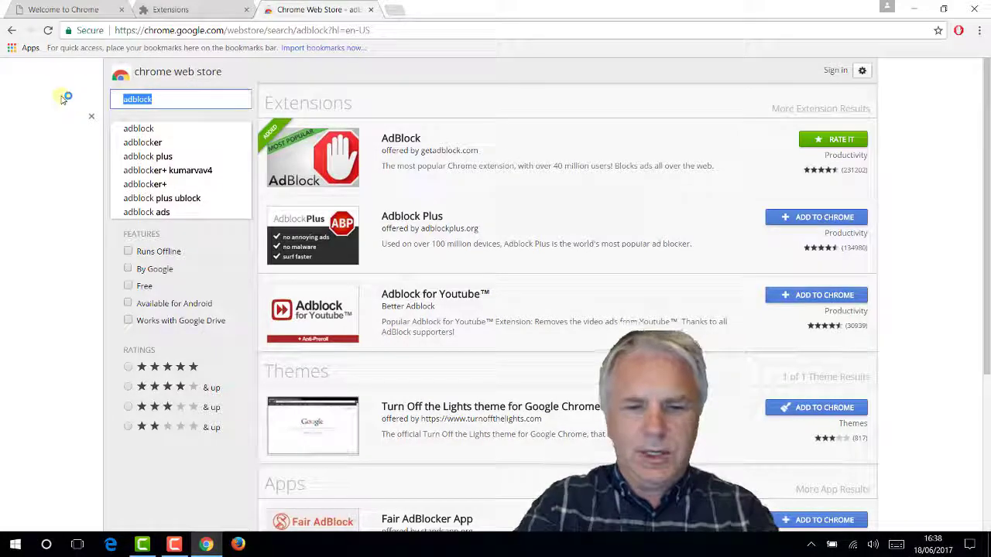
pyautogui.write('hola')
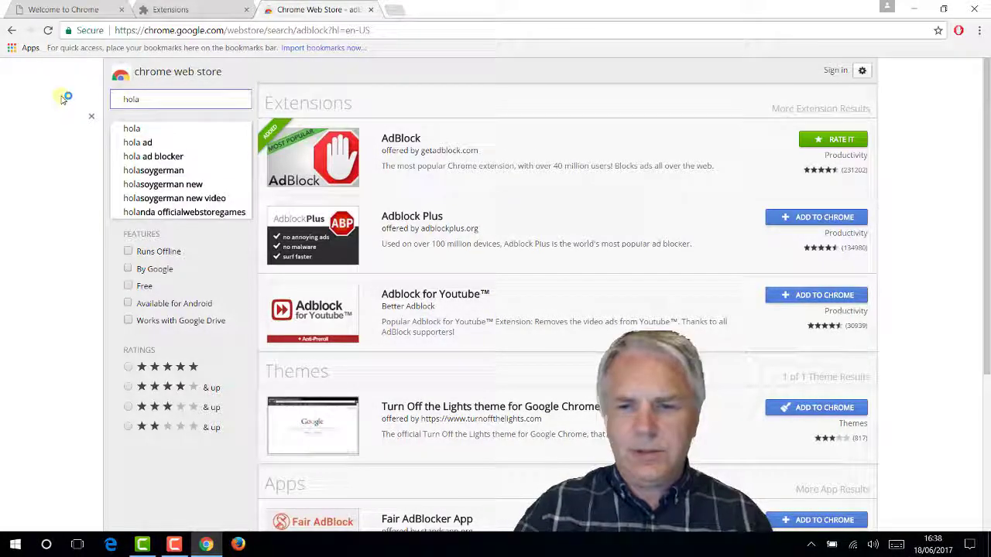
pyautogui.press('Return')
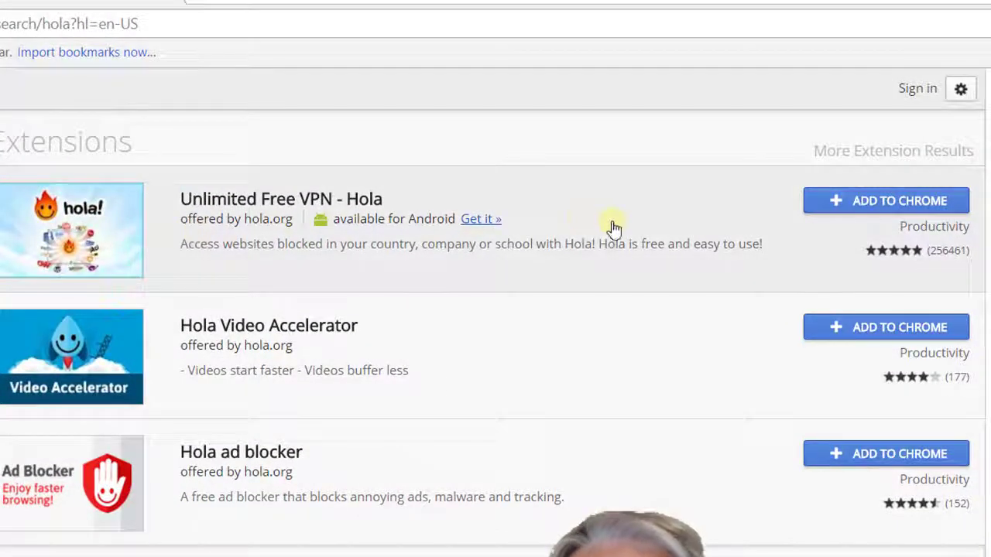
pyautogui.click(840, 201)
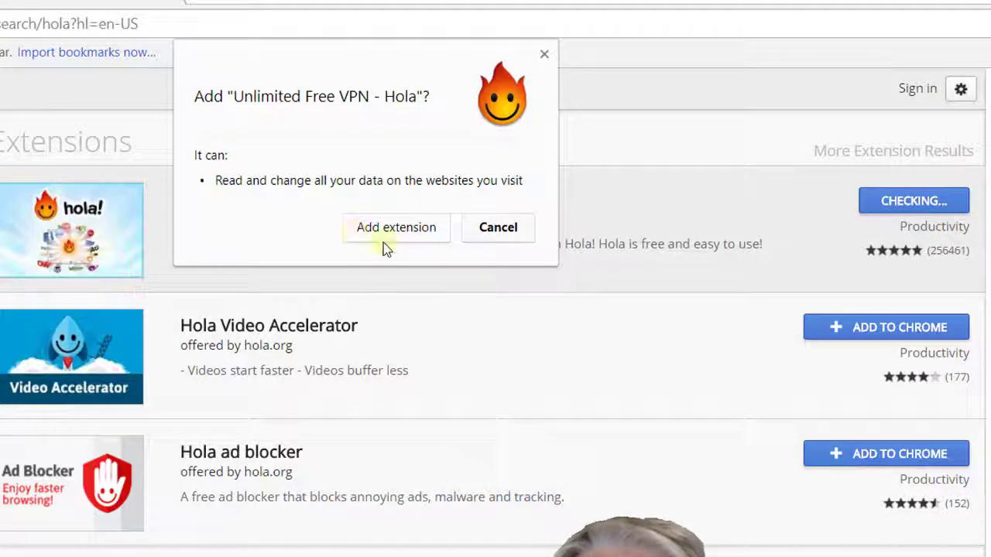
pyautogui.click(396, 229)
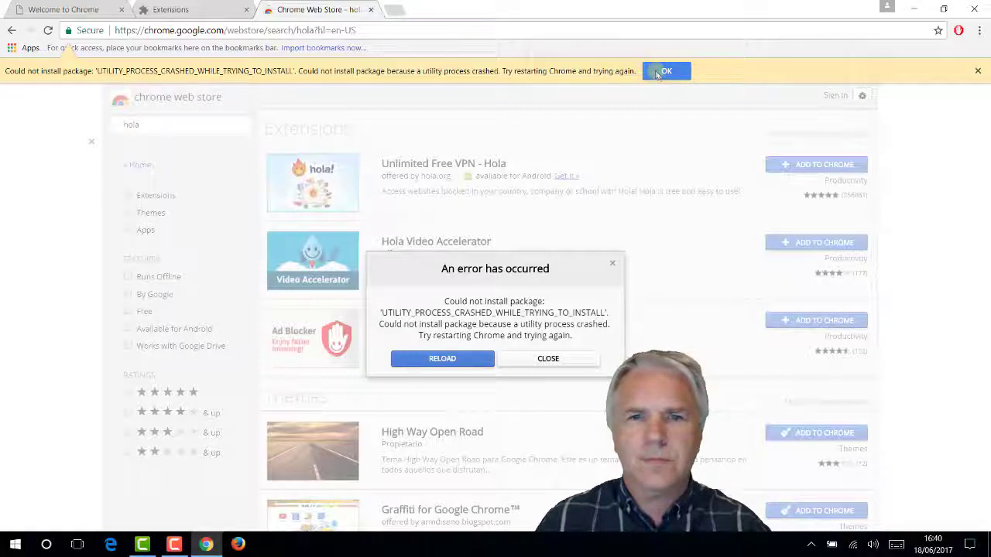
# Step: Dismiss the installation errors, add Unlimited Free VPN - Hola again and close its top sites page
pyautogui.click(460, 360)
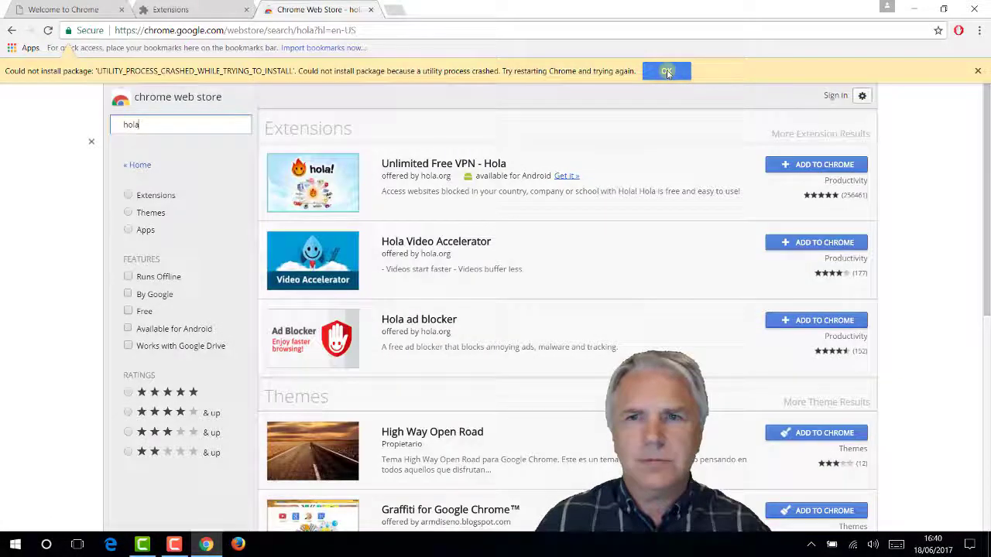
pyautogui.click(666, 71)
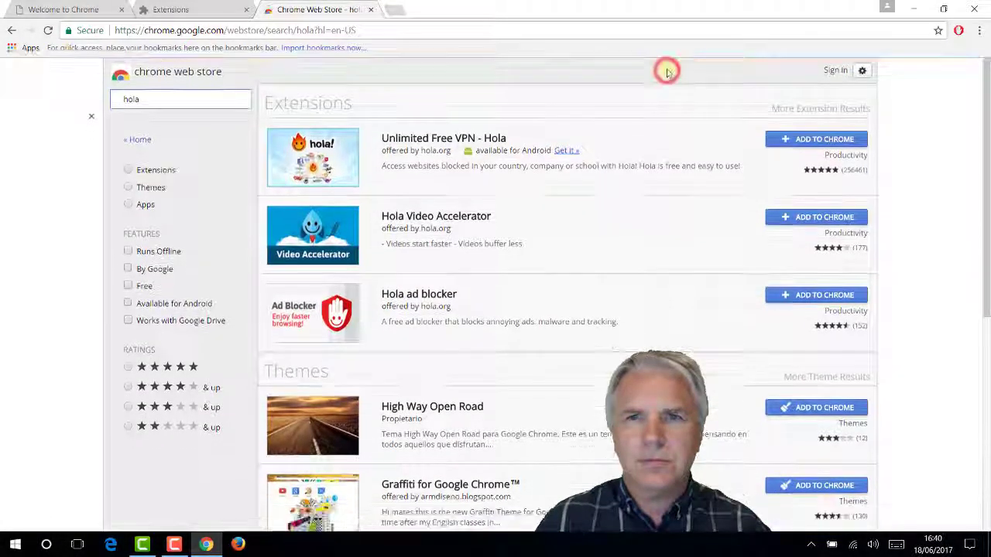
pyautogui.click(790, 144)
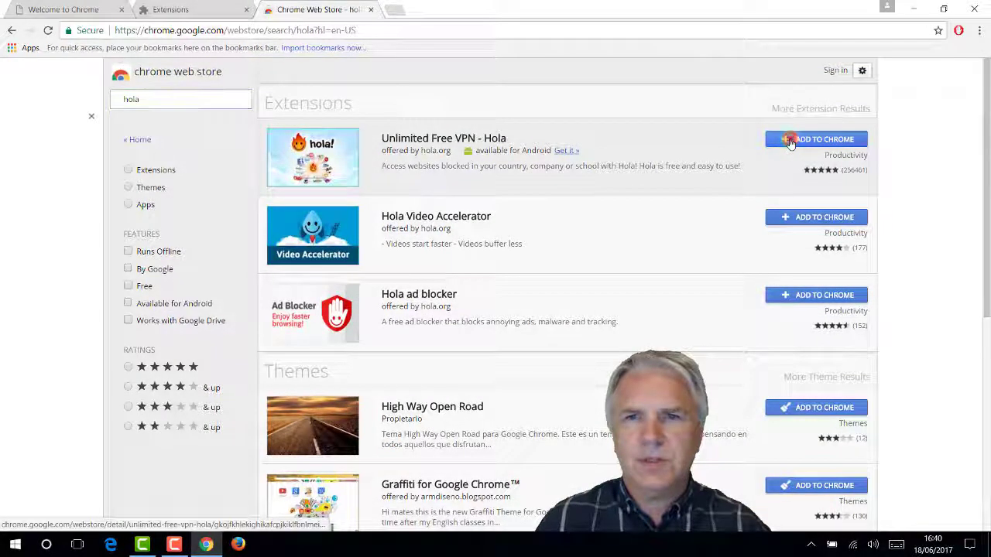
pyautogui.click(520, 158)
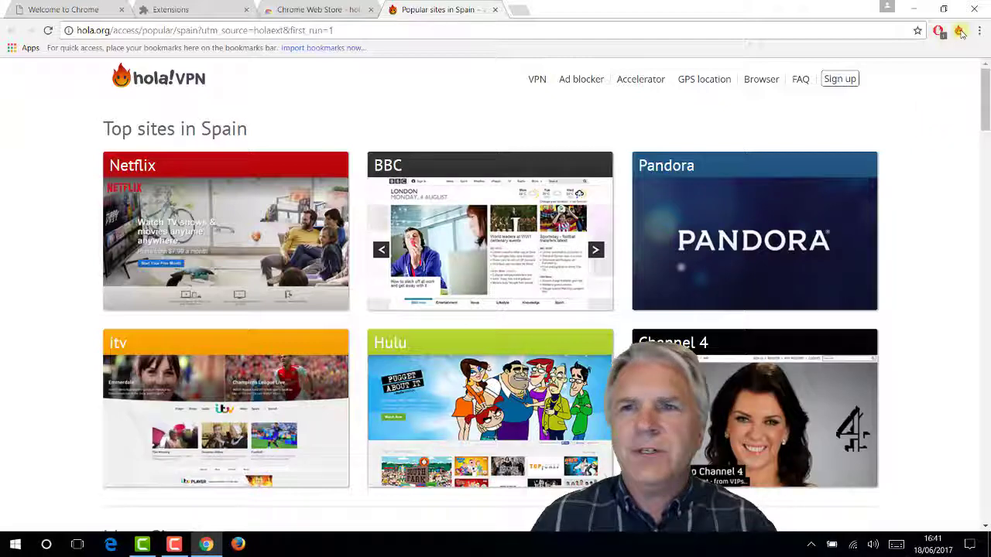
pyautogui.click(496, 10)
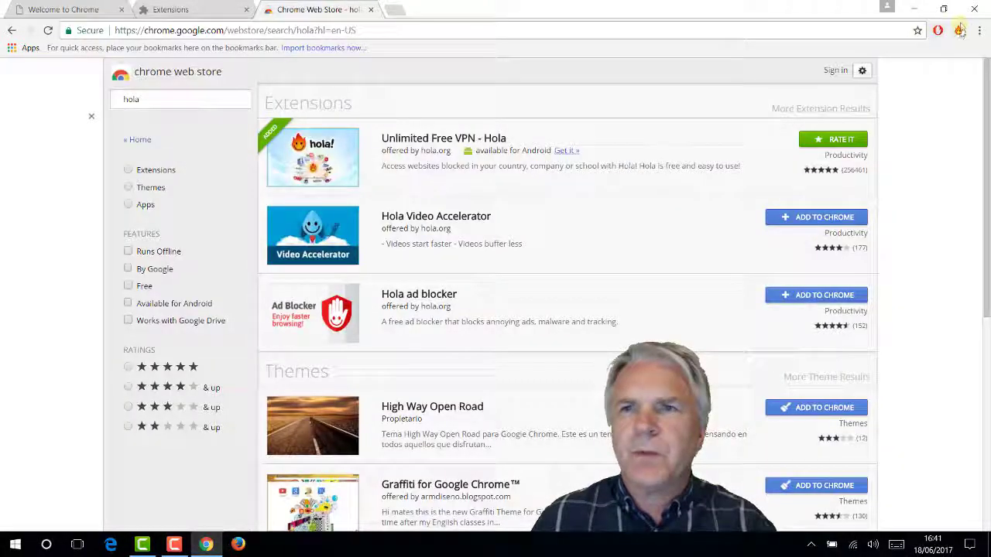
# Step: Try the Hola extension's pop-up, and close the Chrome Web Store and Extensions pages
pyautogui.click(959, 30)
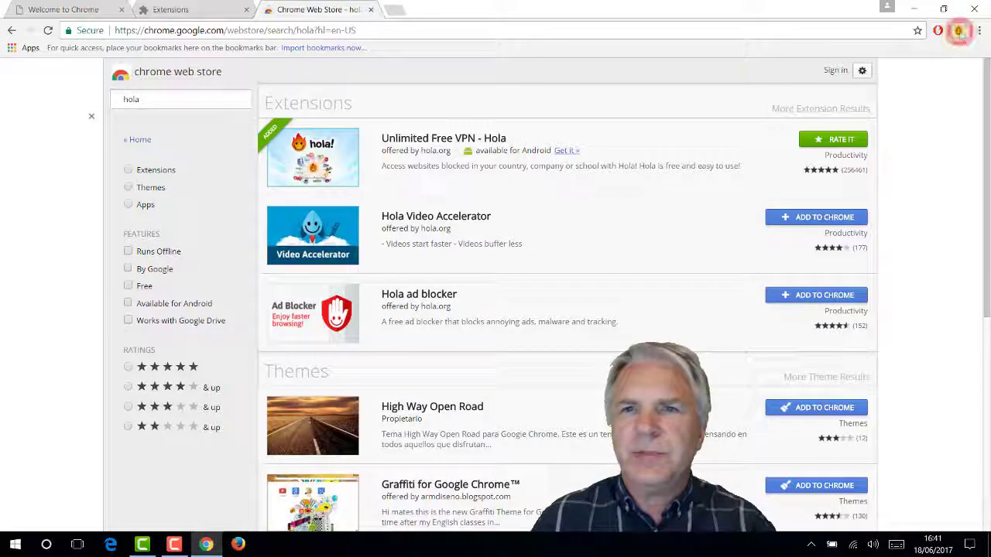
pyautogui.click(369, 9)
pyautogui.click(369, 9)
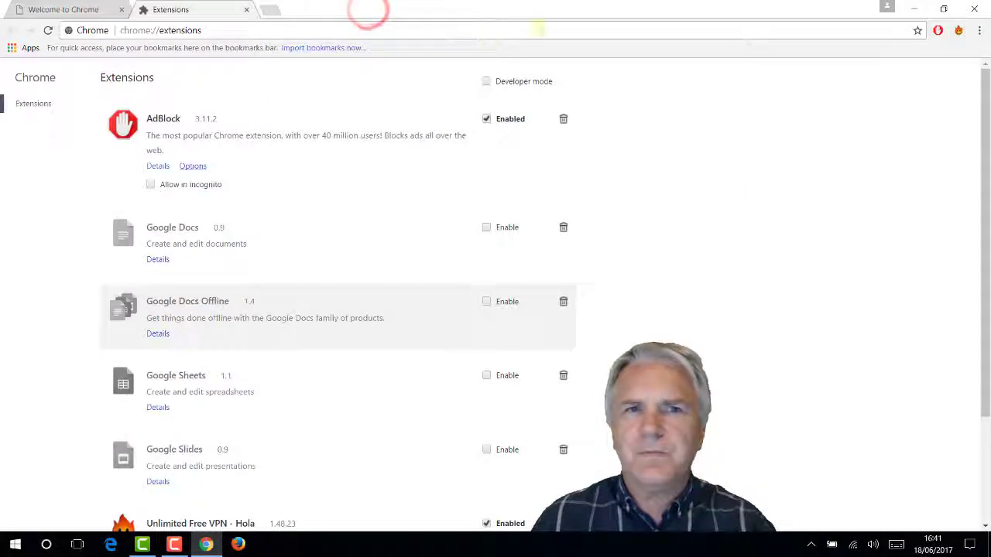
pyautogui.click(246, 9)
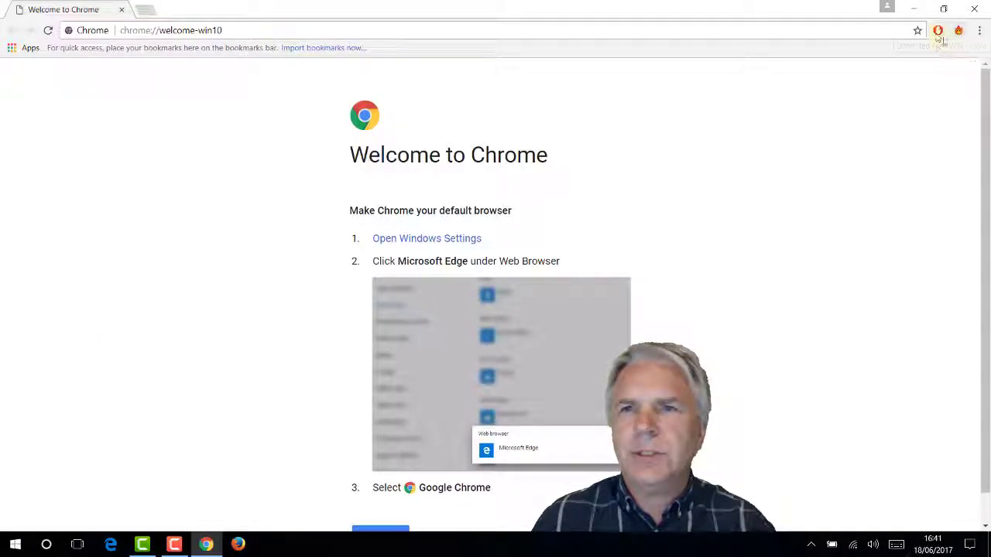
# Step: Go to itv.com and open the Hola VPN country selection for the site
pyautogui.click(634, 29)
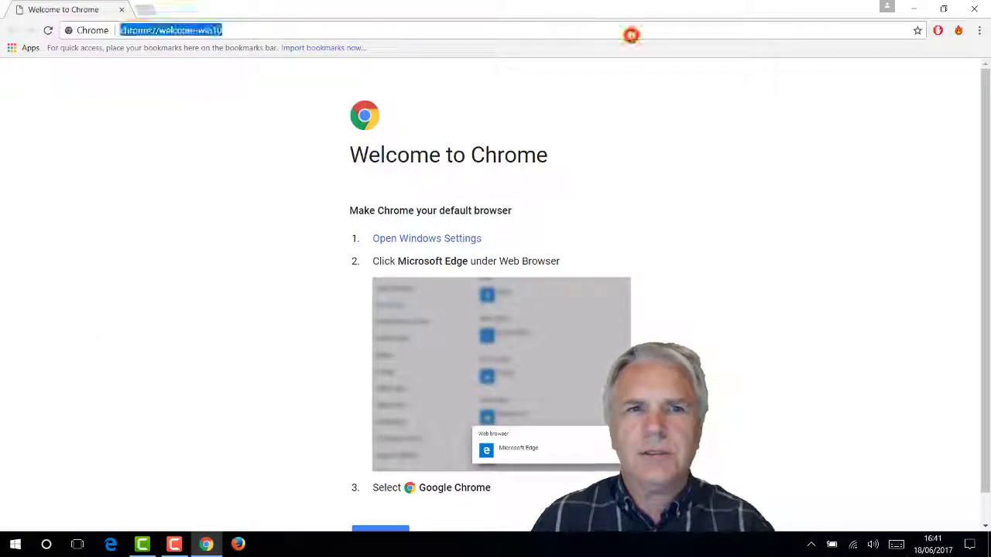
pyautogui.write('it')
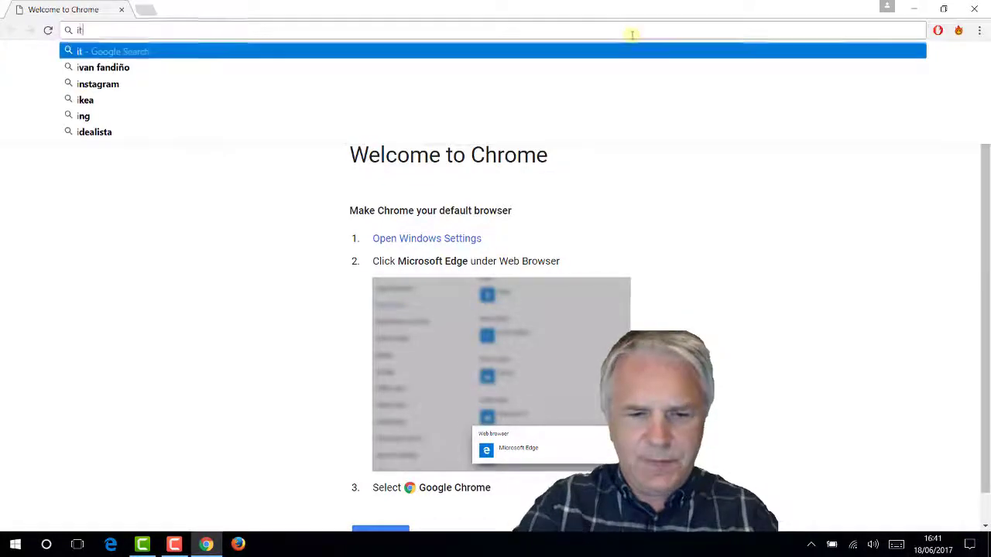
pyautogui.write('v.com')
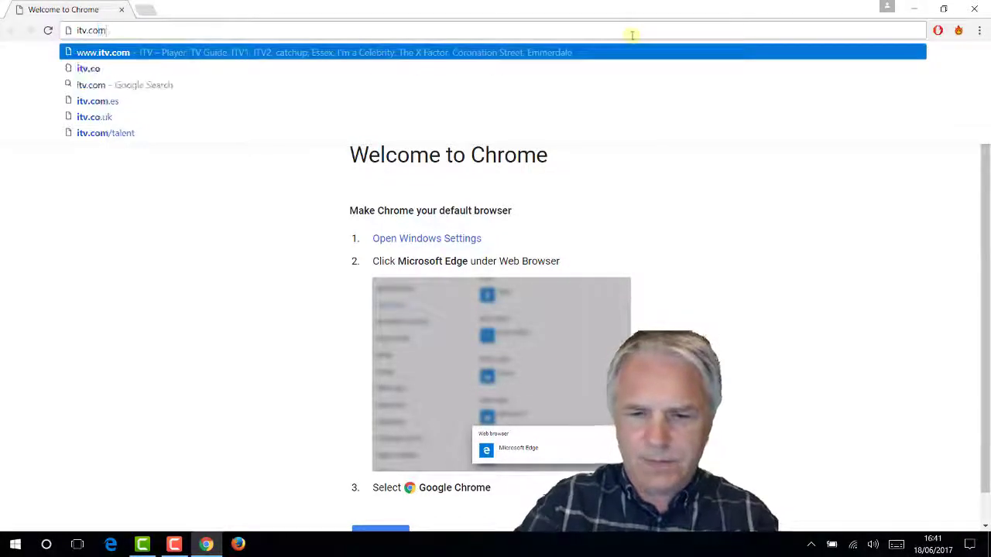
pyautogui.press('Return')
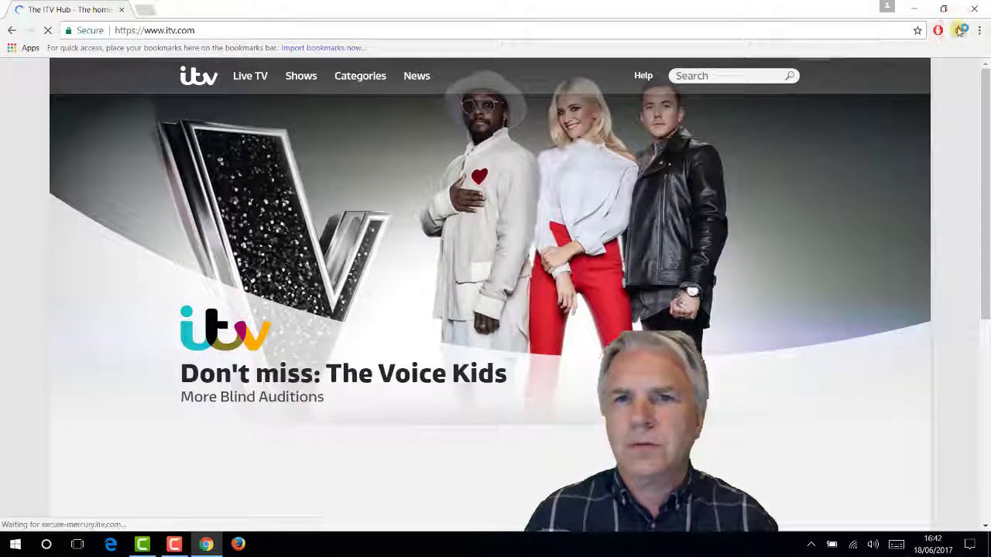
pyautogui.click(959, 31)
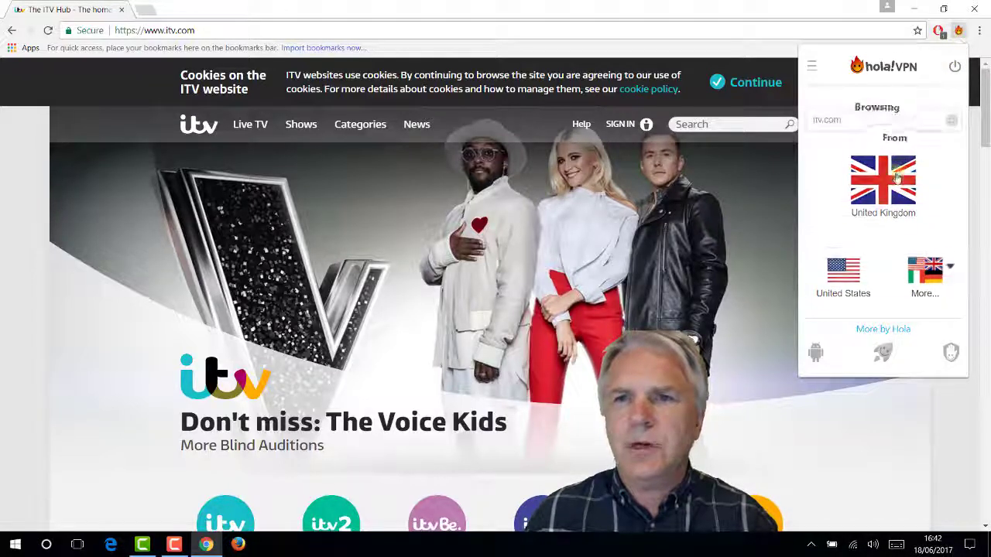
# Step: Turn Hola VPN off and open the ITV site's sign-in page
pyautogui.click(952, 68)
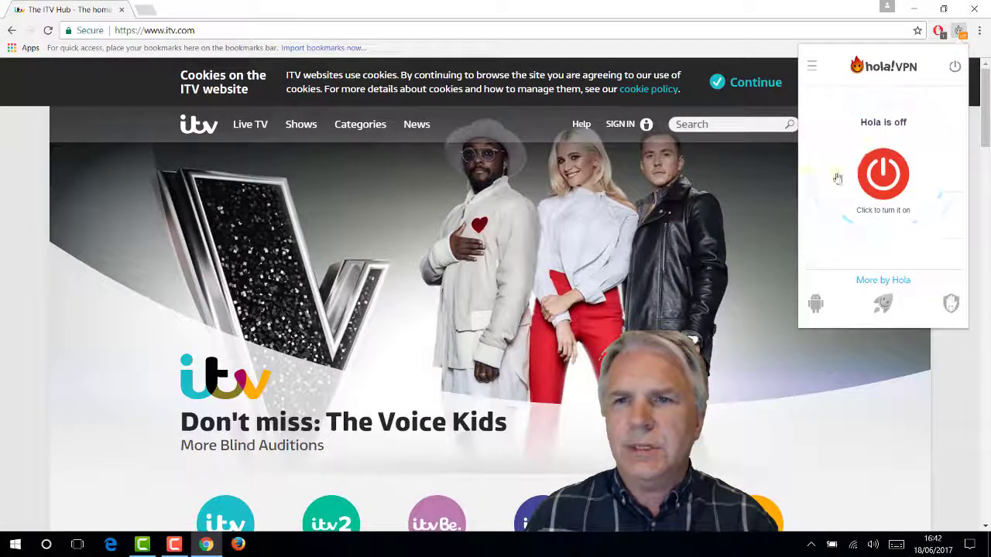
pyautogui.click(718, 124)
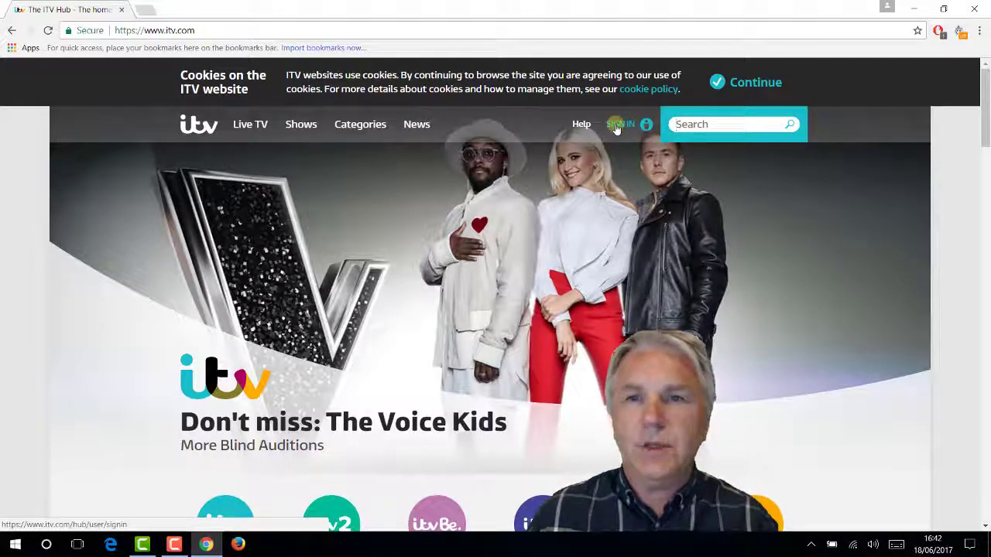
pyautogui.click(619, 124)
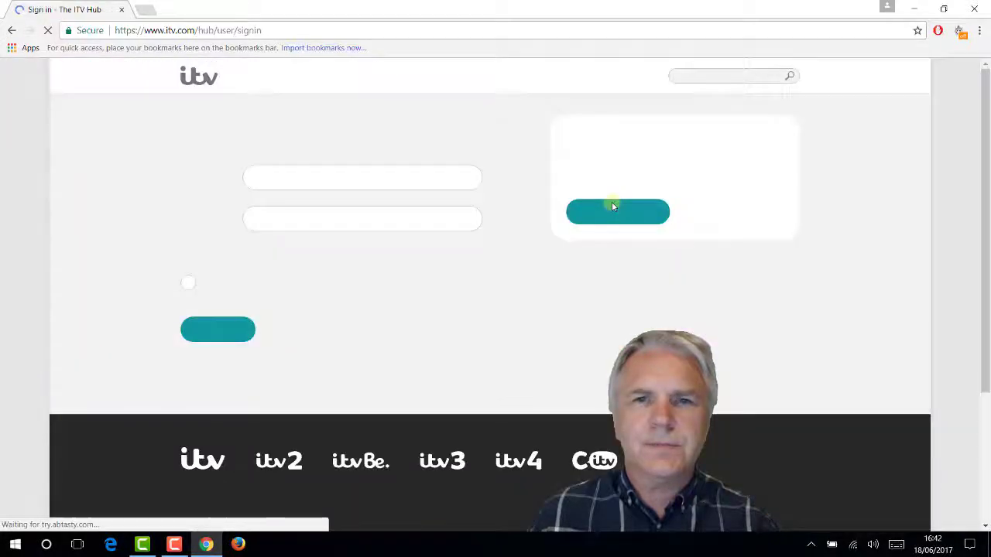
# Step: Sign in to ITV with the account's e-mail and password, and save the password in the browser
pyautogui.click(318, 226)
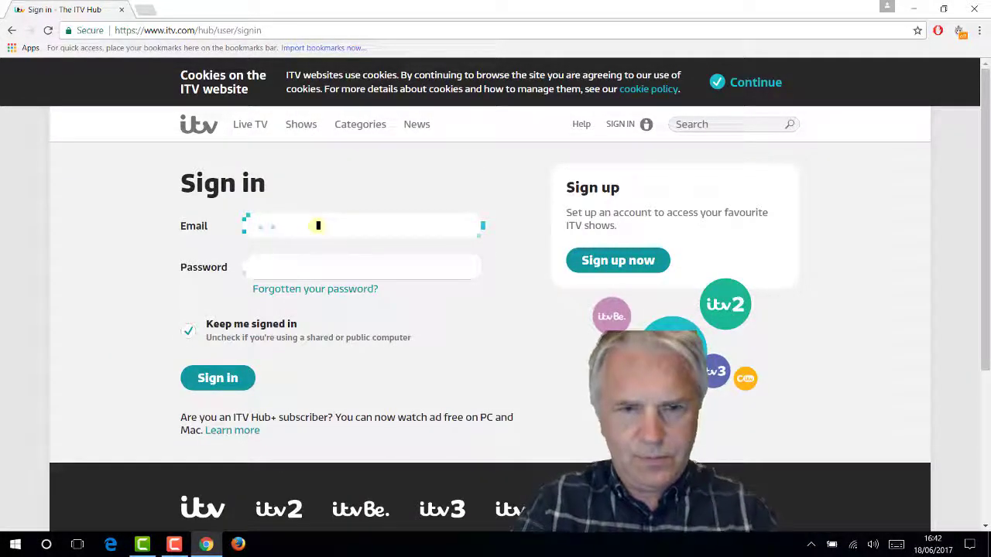
pyautogui.write('@')
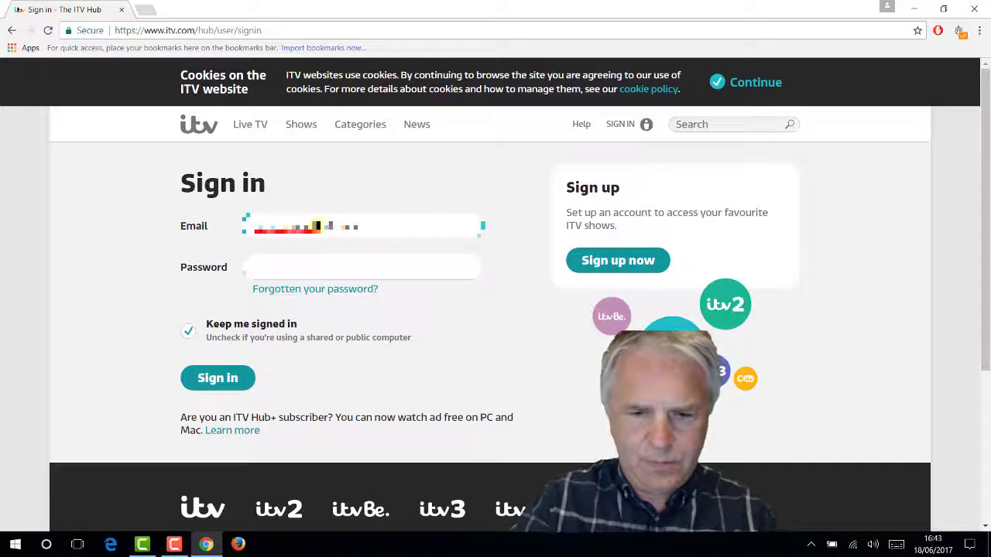
pyautogui.click(362, 267)
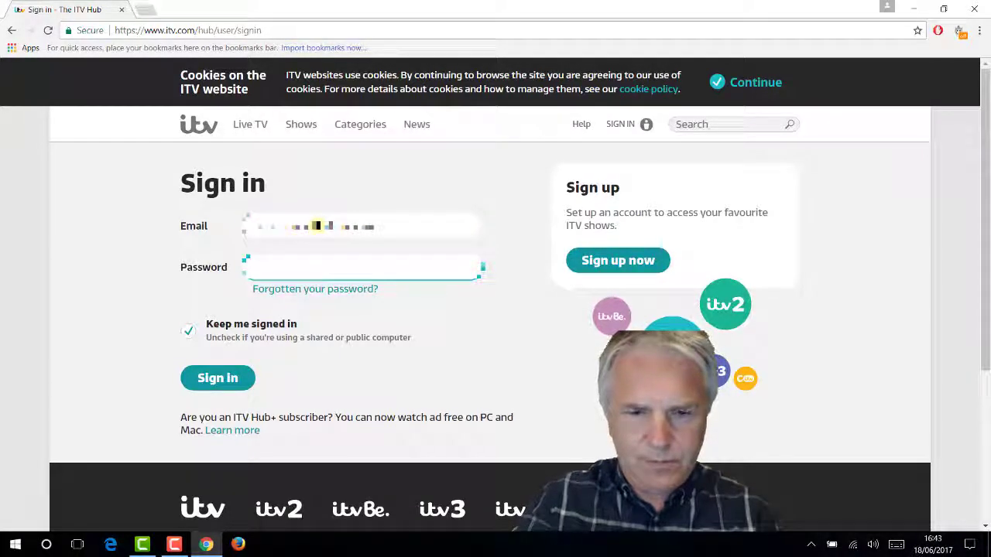
pyautogui.write('•••')
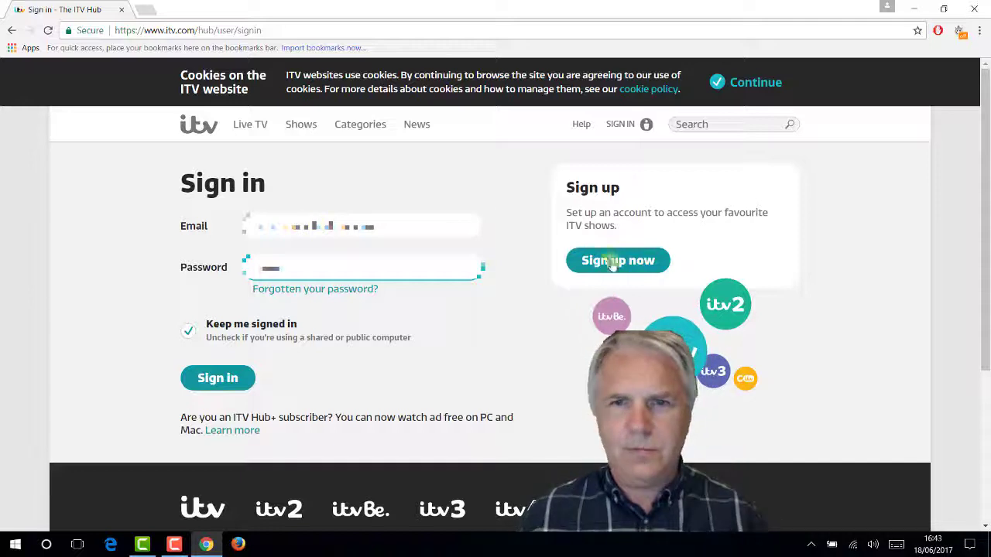
pyautogui.click(225, 380)
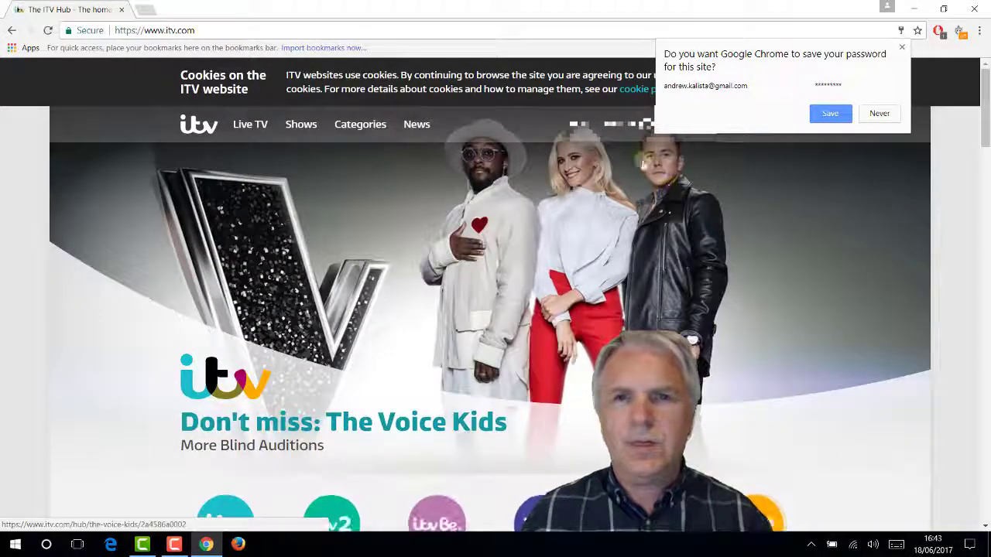
pyautogui.click(838, 116)
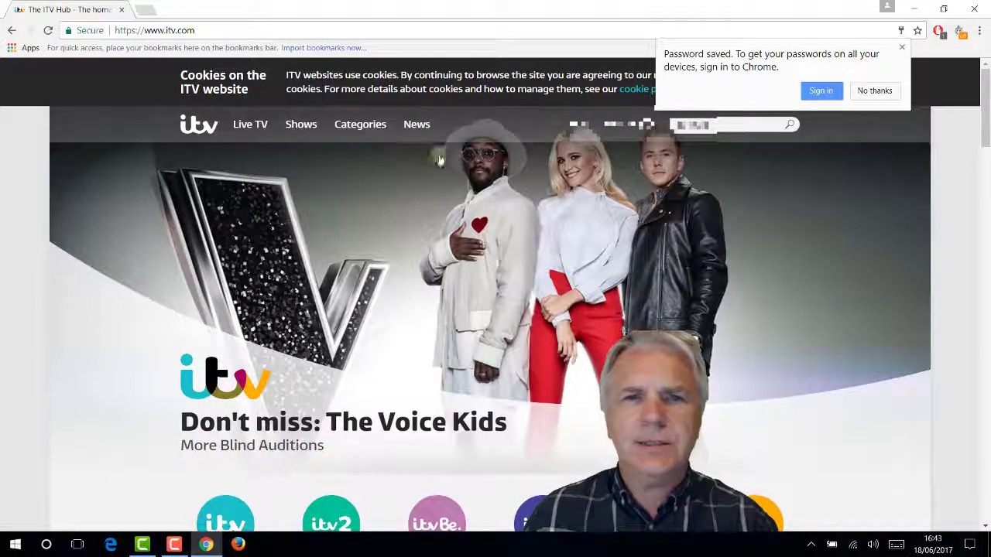
# Step: Try the live ITV channel with Hola off, and replace its tab with a new one
pyautogui.scroll(-1, 277, 368)
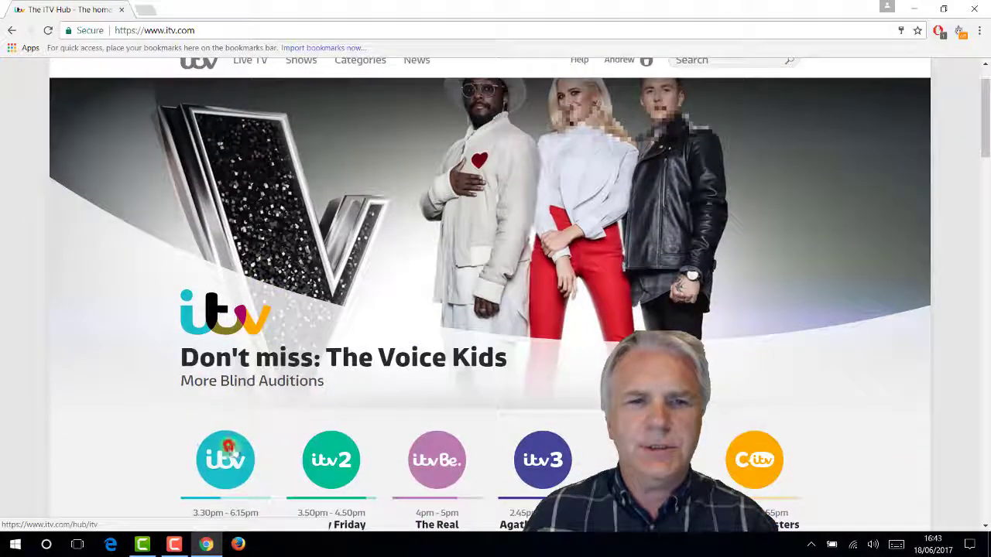
pyautogui.click(226, 460)
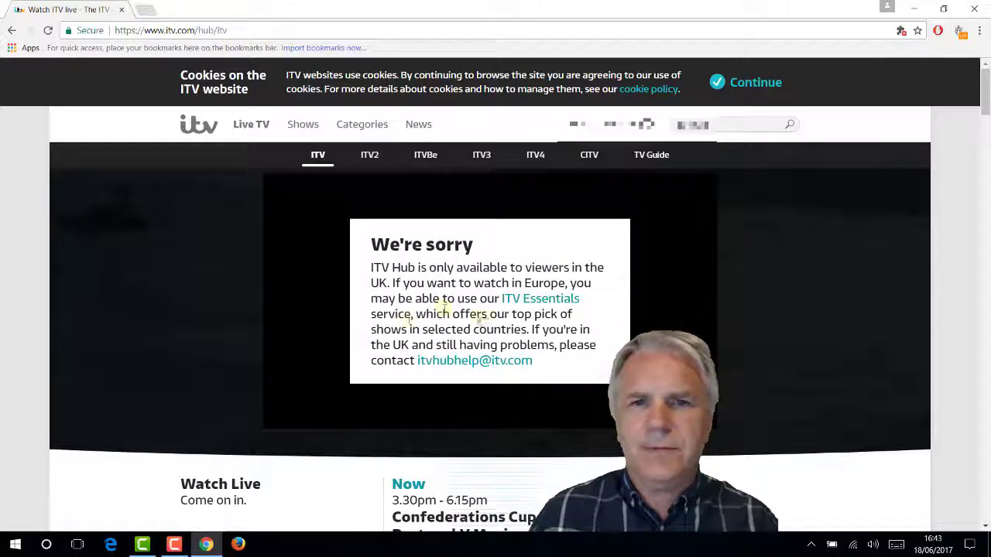
pyautogui.click(960, 32)
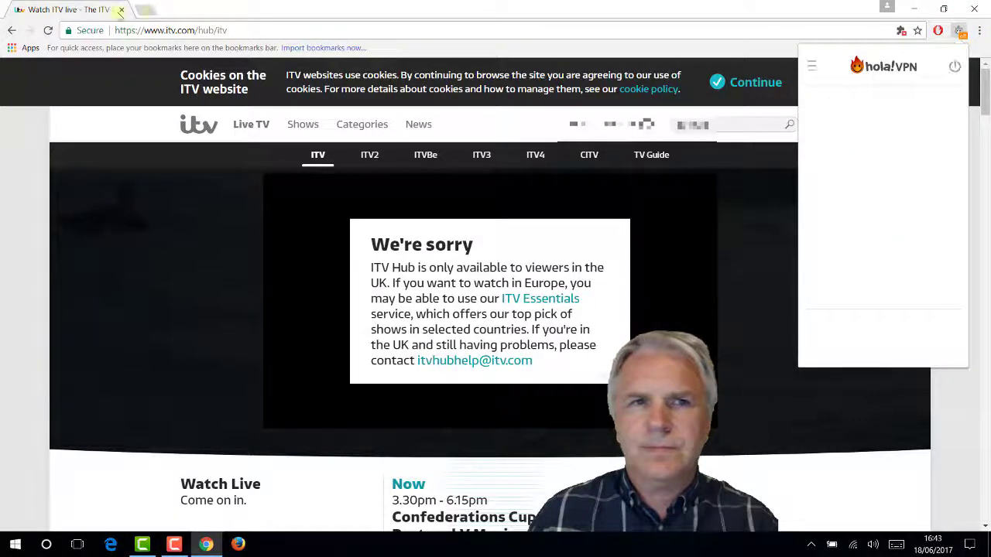
pyautogui.click(145, 9)
pyautogui.click(122, 9)
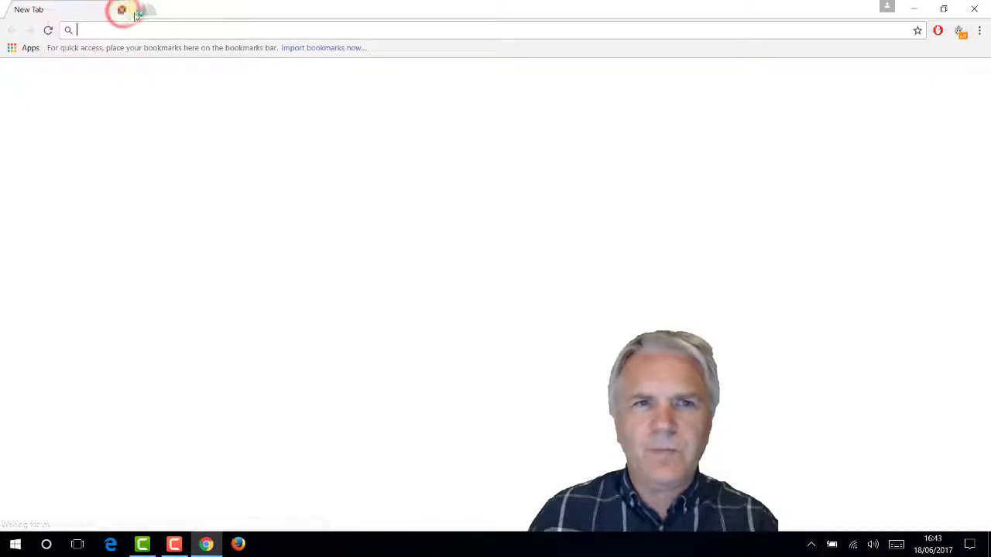
# Step: Reopen the "Watch ITV live - The ITV Hub" page from the browsing history
pyautogui.click(979, 30)
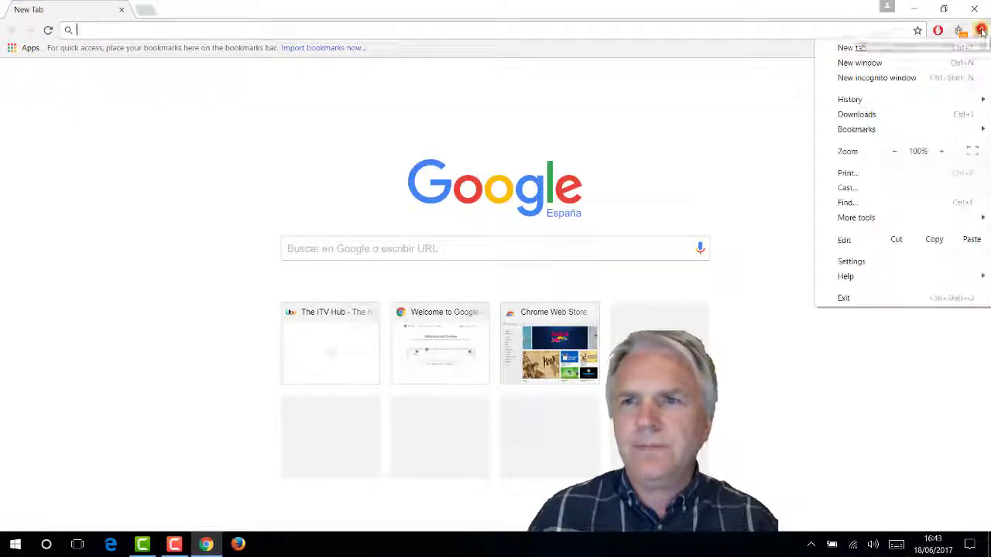
pyautogui.moveTo(849, 101)
pyautogui.click(777, 99)
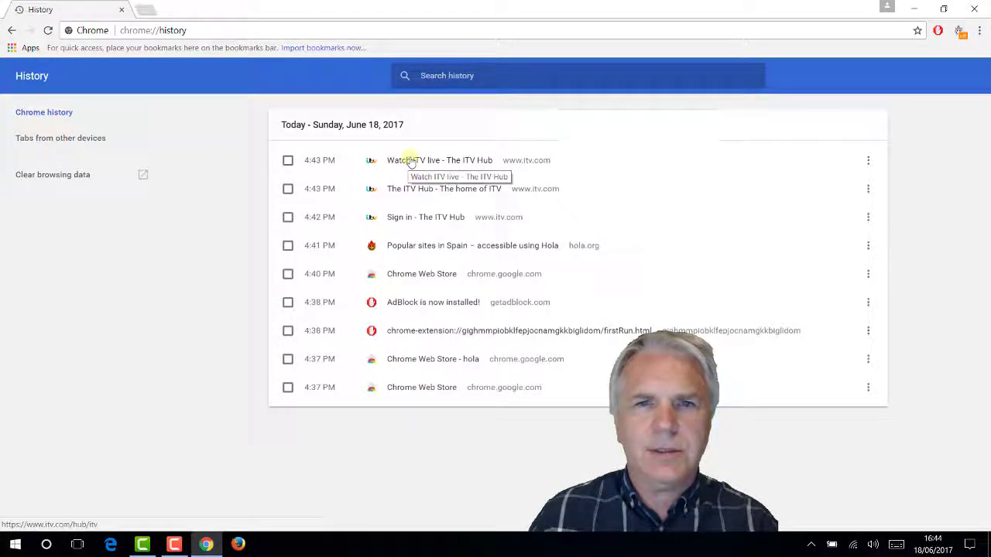
pyautogui.click(410, 160)
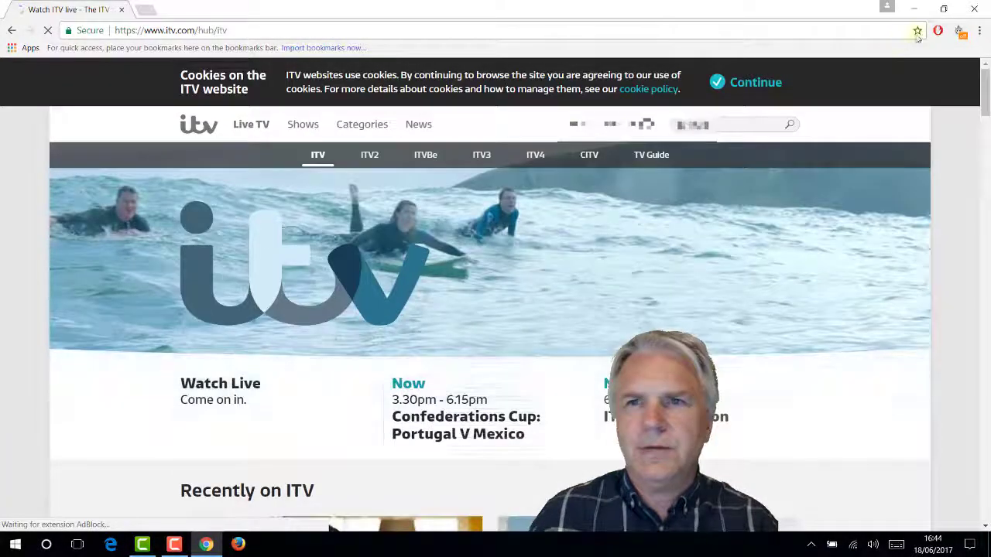
# Step: Bookmark the Watch ITV live page in the Bookmarks bar folder under its suggested name
pyautogui.click(917, 31)
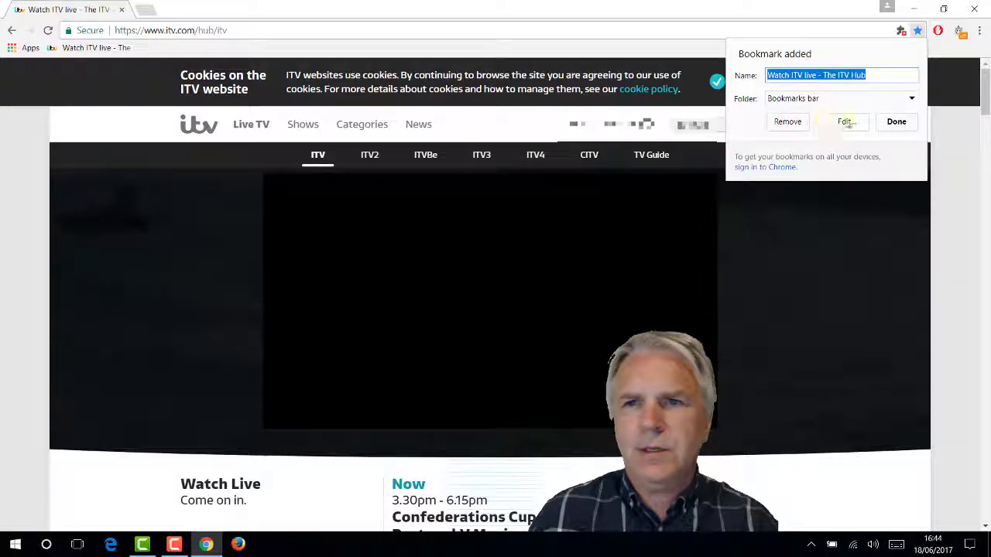
pyautogui.click(864, 99)
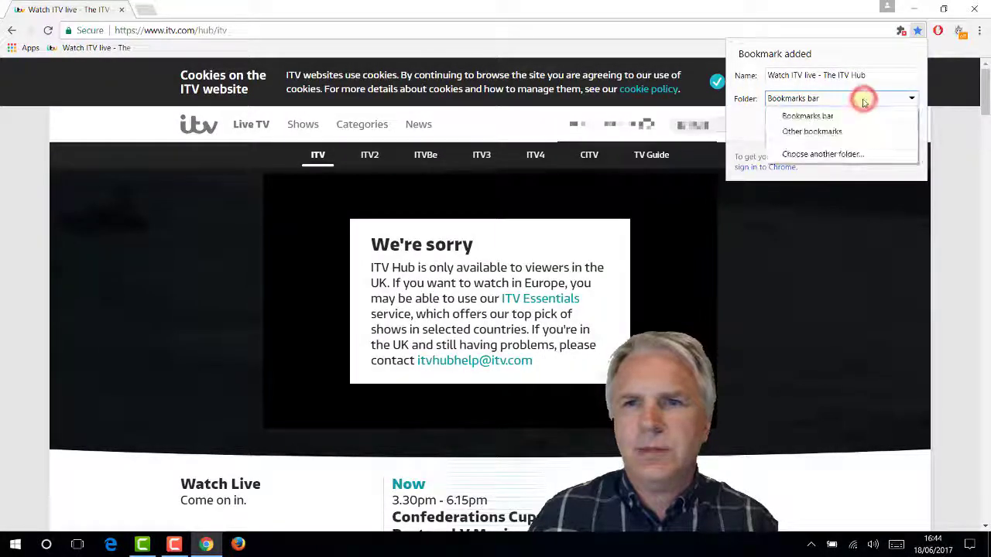
pyautogui.click(851, 113)
pyautogui.click(895, 123)
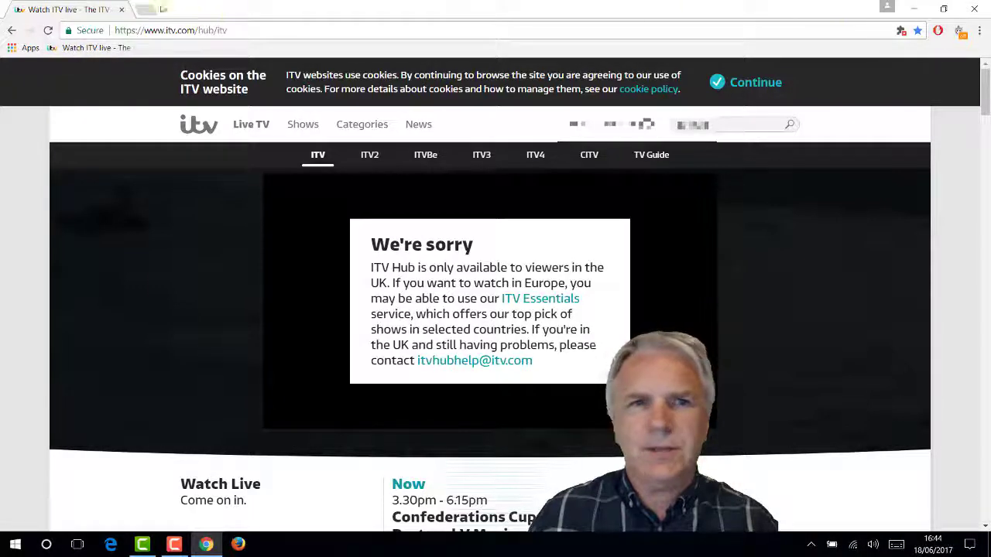
# Step: Leave the ITV page for a new tab and turn Hola VPN on
pyautogui.click(143, 9)
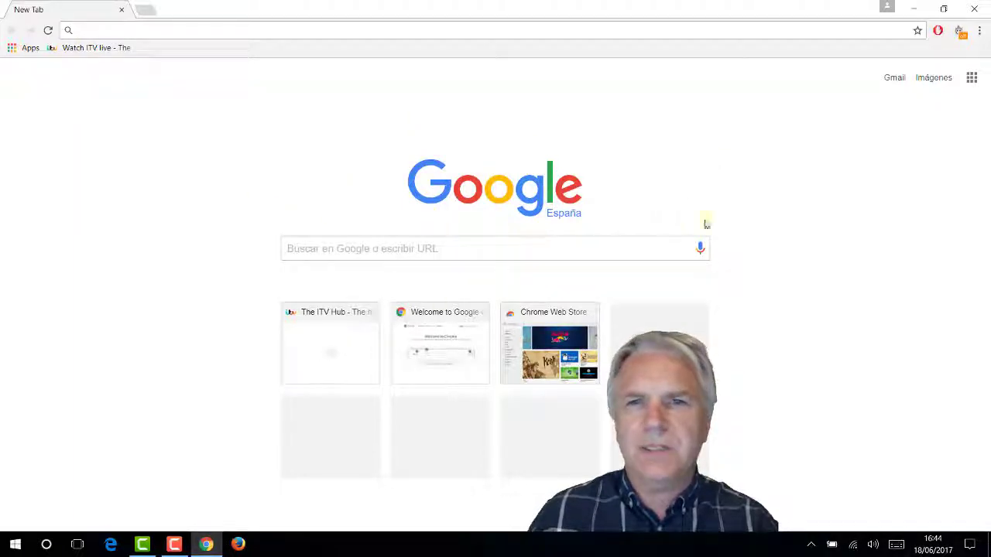
pyautogui.click(961, 31)
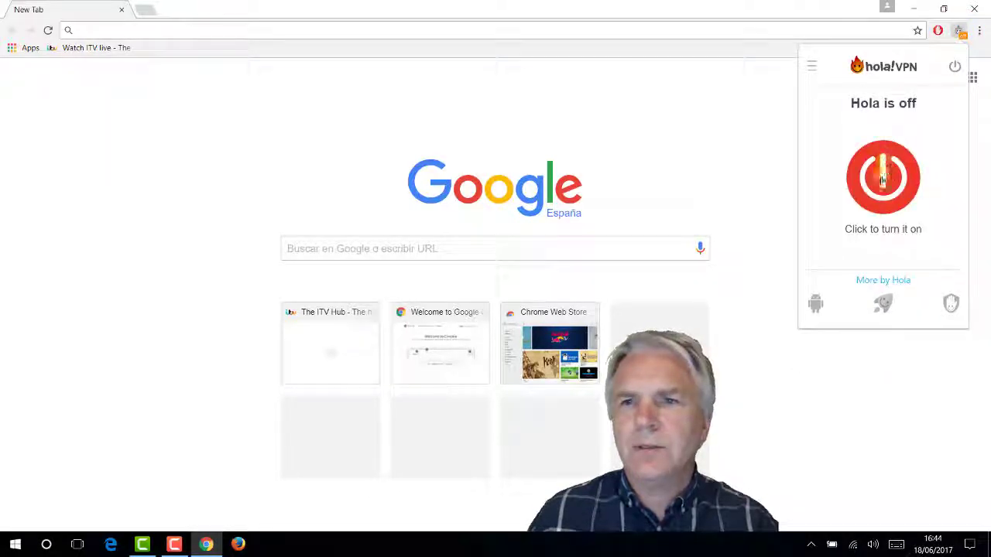
pyautogui.click(882, 180)
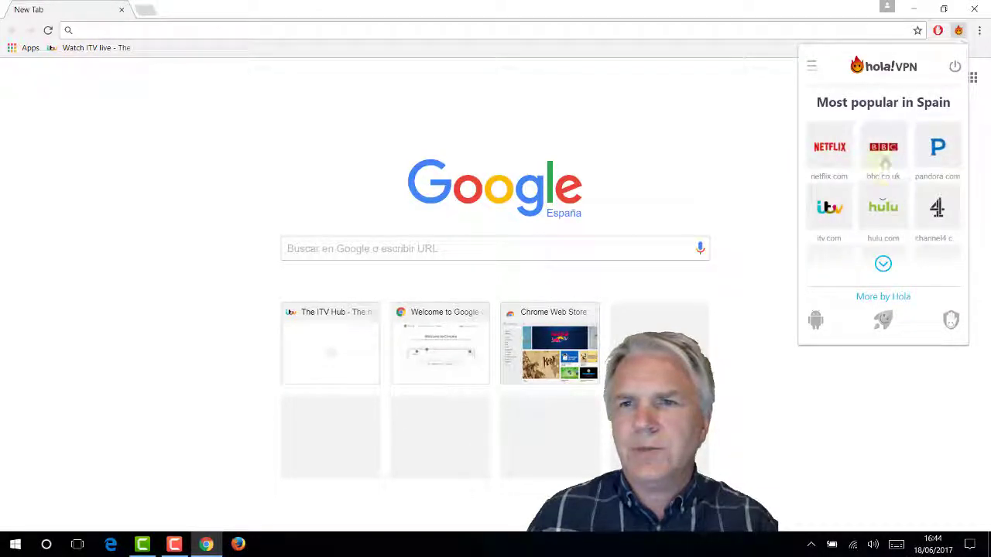
# Step: Open itv.com through Hola, set the browsing country to United Kingdom and report that it worked
pyautogui.click(828, 209)
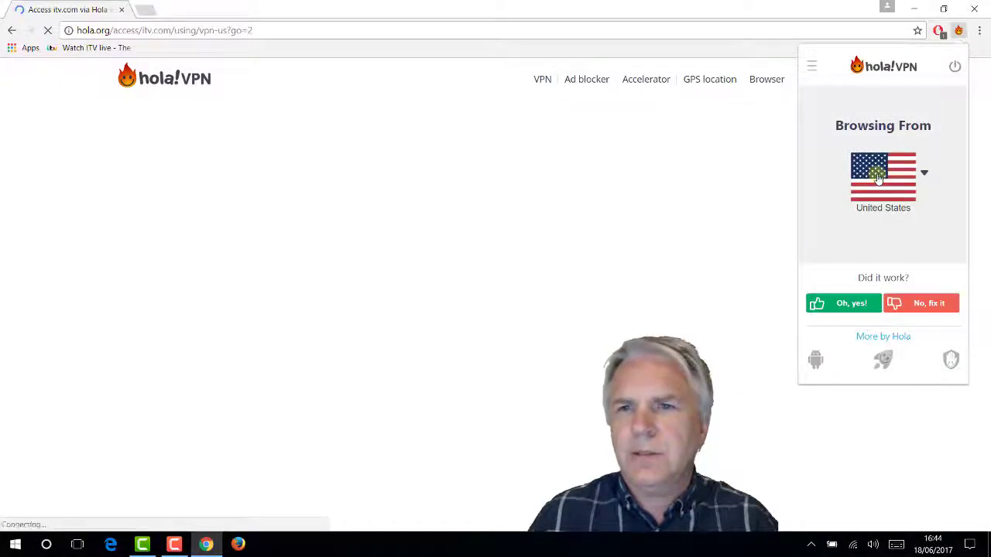
pyautogui.click(878, 178)
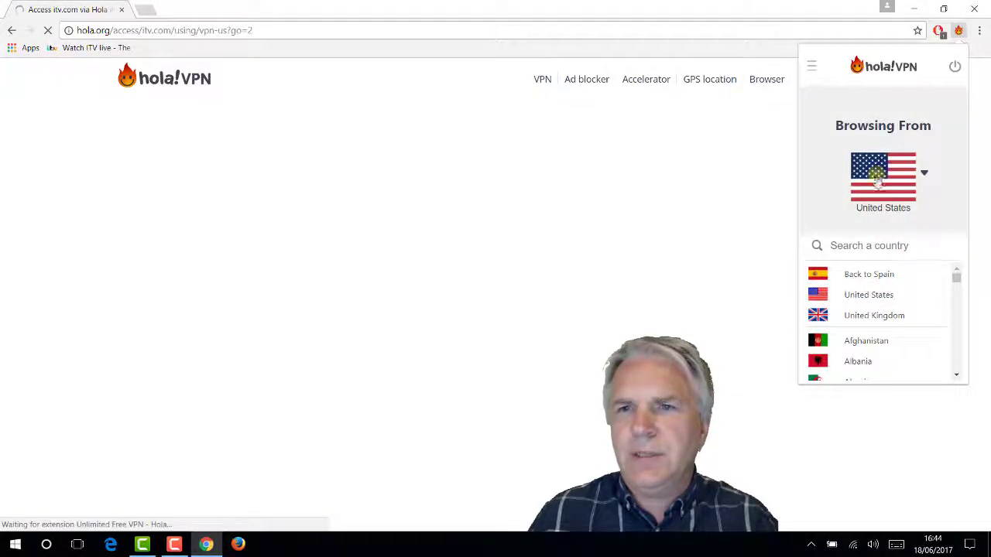
pyautogui.click(868, 294)
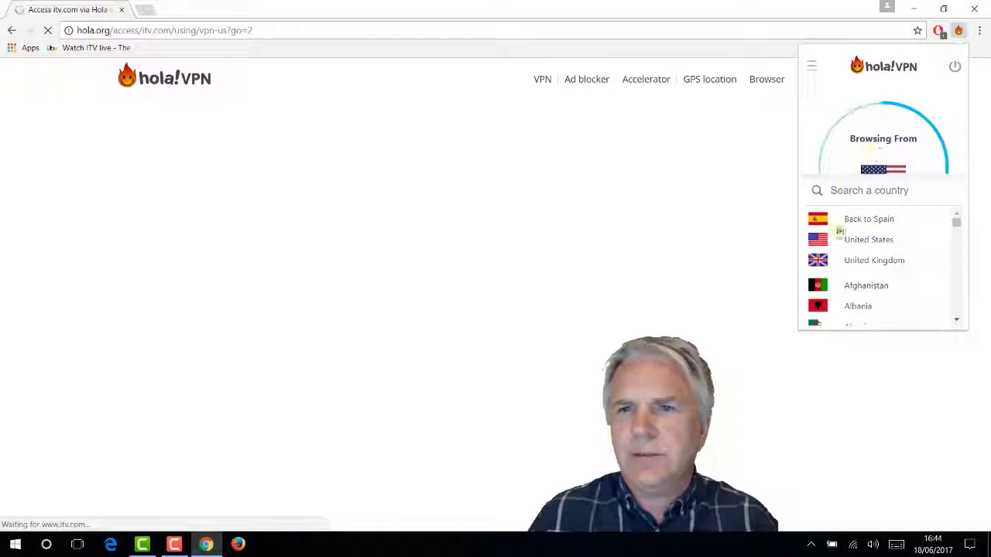
pyautogui.click(858, 261)
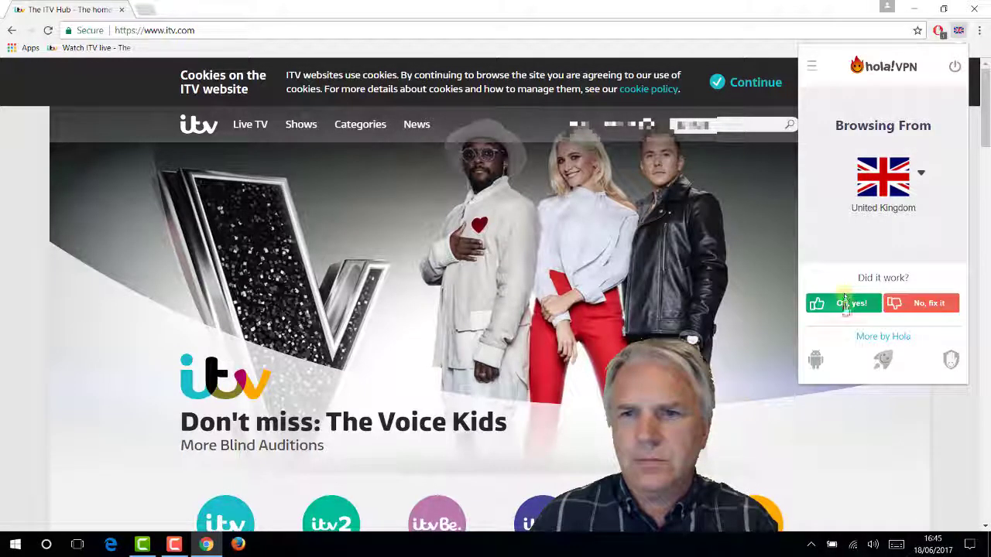
pyautogui.click(845, 302)
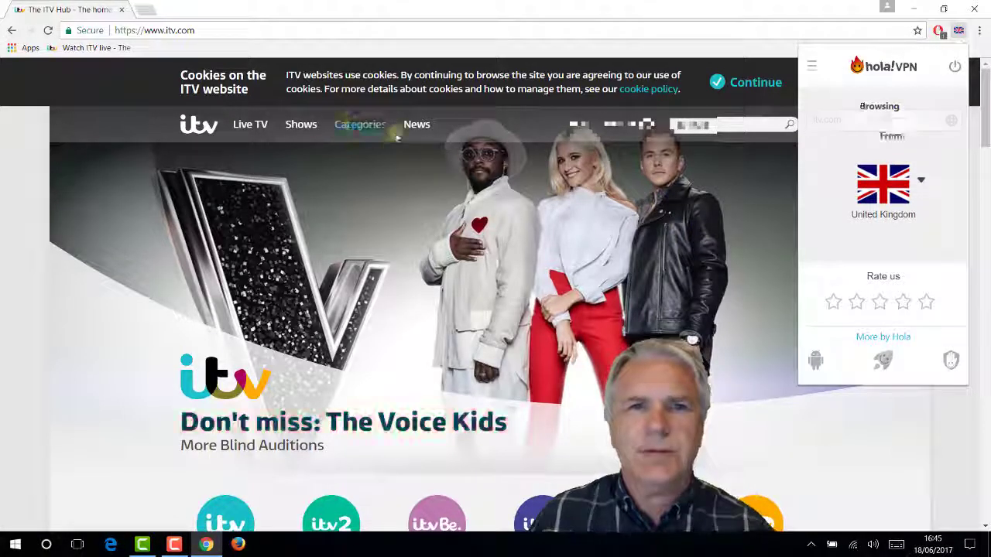
# Step: Play the live ITV channel, dismiss the Hola pop-up, and view the stream in full screen before returning to the page
pyautogui.scroll(-2, 219, 418)
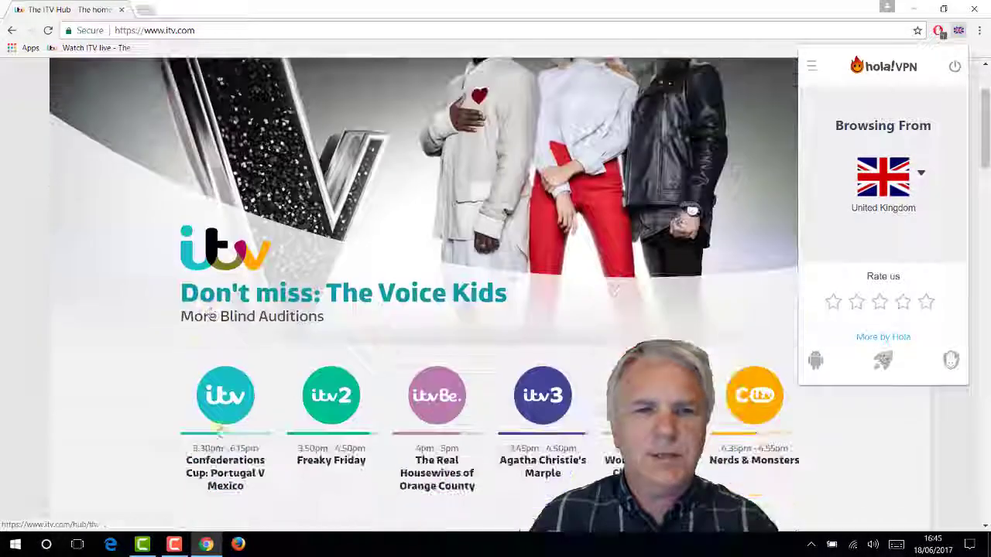
pyautogui.click(225, 395)
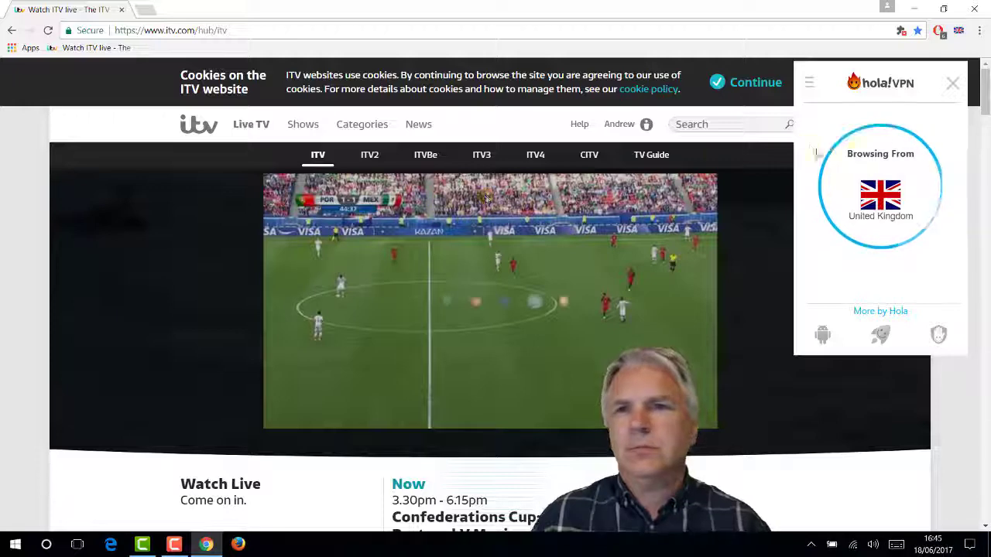
pyautogui.moveTo(953, 86)
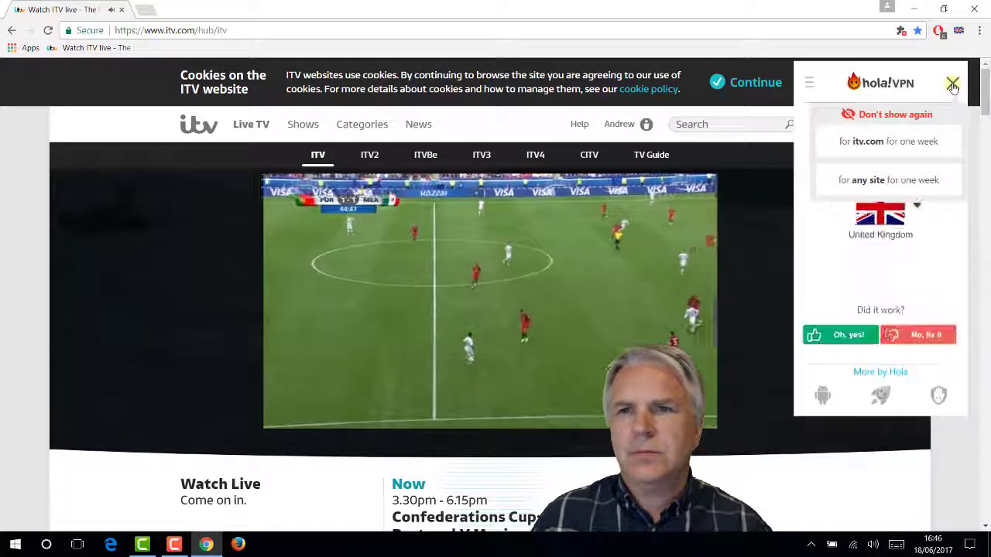
pyautogui.click(954, 85)
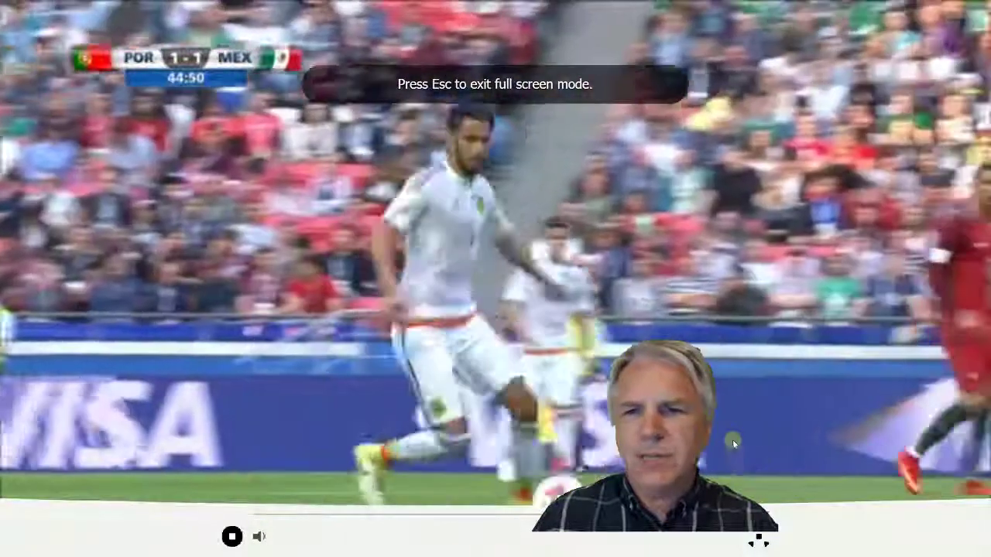
pyautogui.press('Escape')
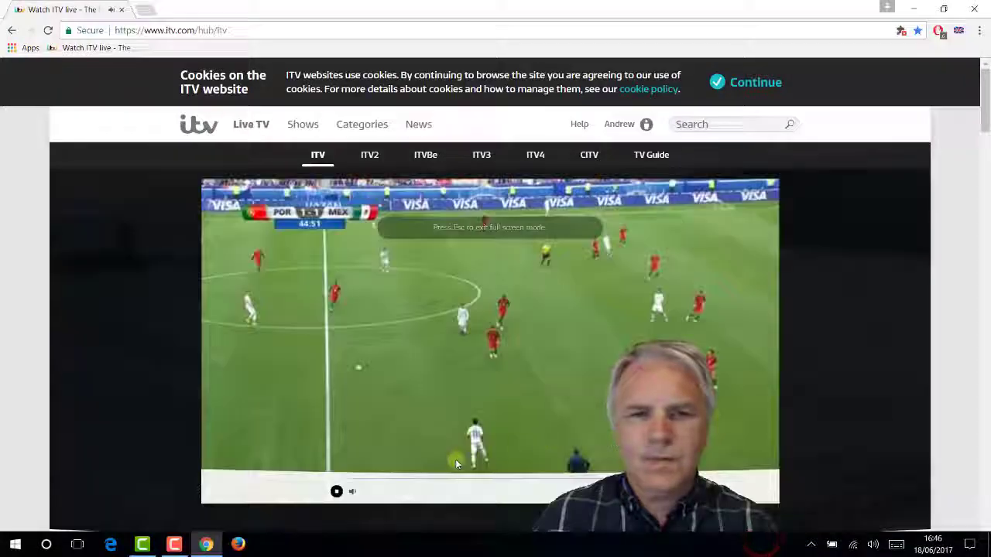
# Step: Turn the live ITV player's volume down to mute
pyautogui.moveTo(316, 407)
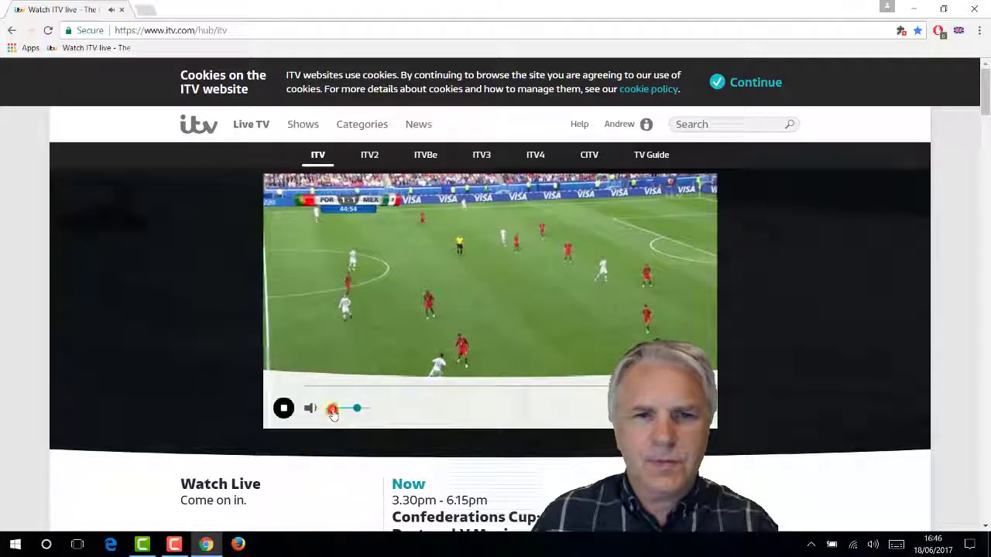
pyautogui.click(331, 410)
pyautogui.moveTo(333, 414); pyautogui.dragTo(327, 410)
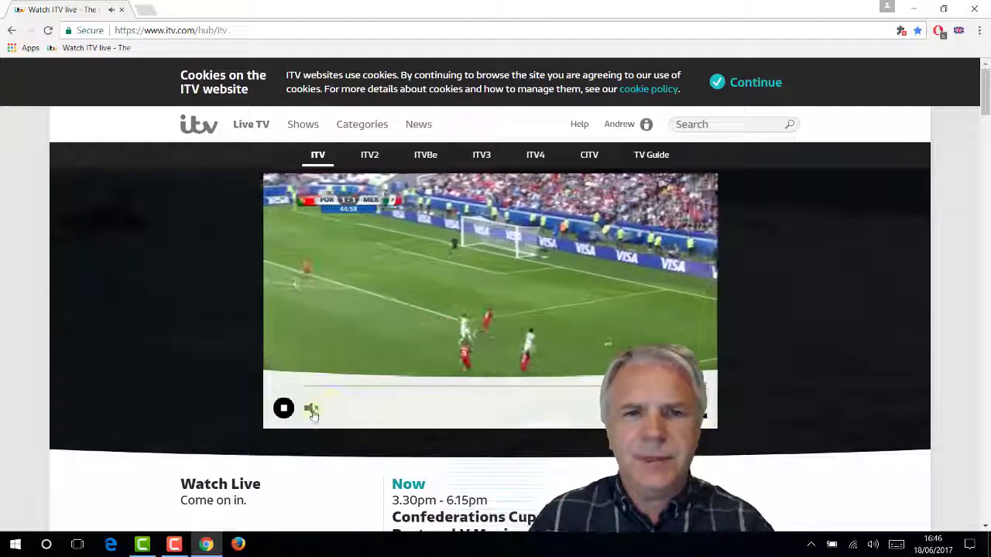
pyautogui.moveTo(316, 409)
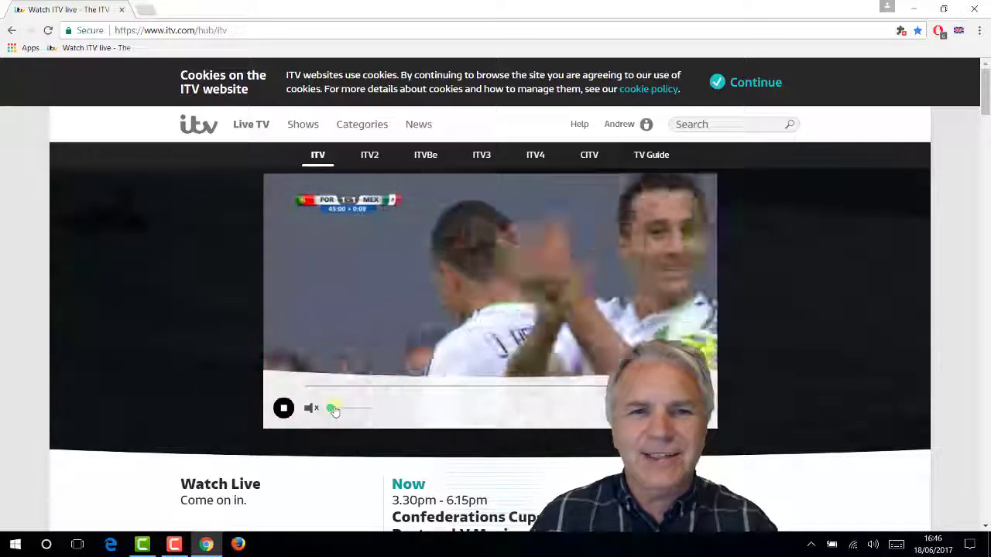
# Step: Set the live ITV player's volume to a low level and leave the ITV page for a new tab
pyautogui.click(341, 409)
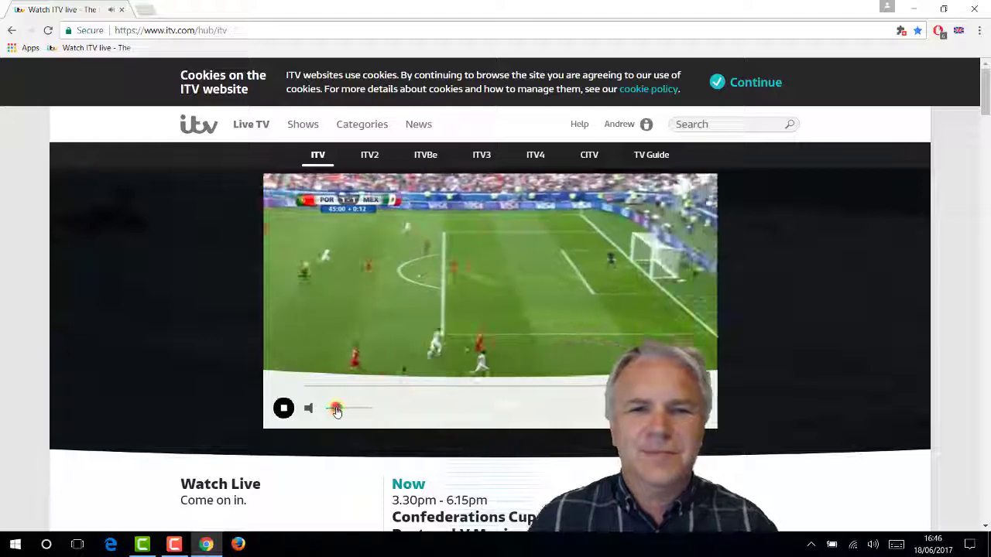
pyautogui.moveTo(338, 410); pyautogui.dragTo(332, 411)
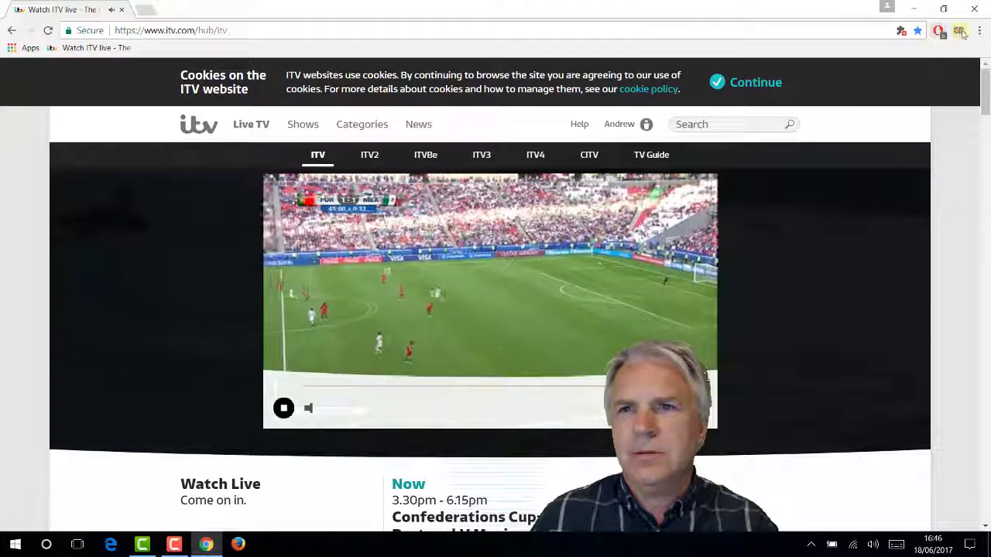
pyautogui.click(114, 11)
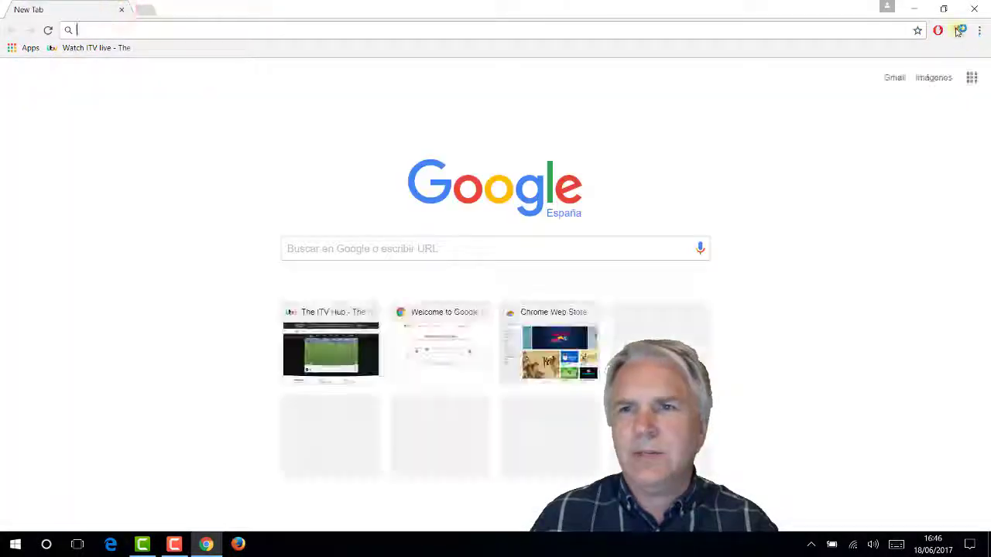
# Step: Turn Hola VPN off and close the browser to return to the desktop
pyautogui.click(958, 30)
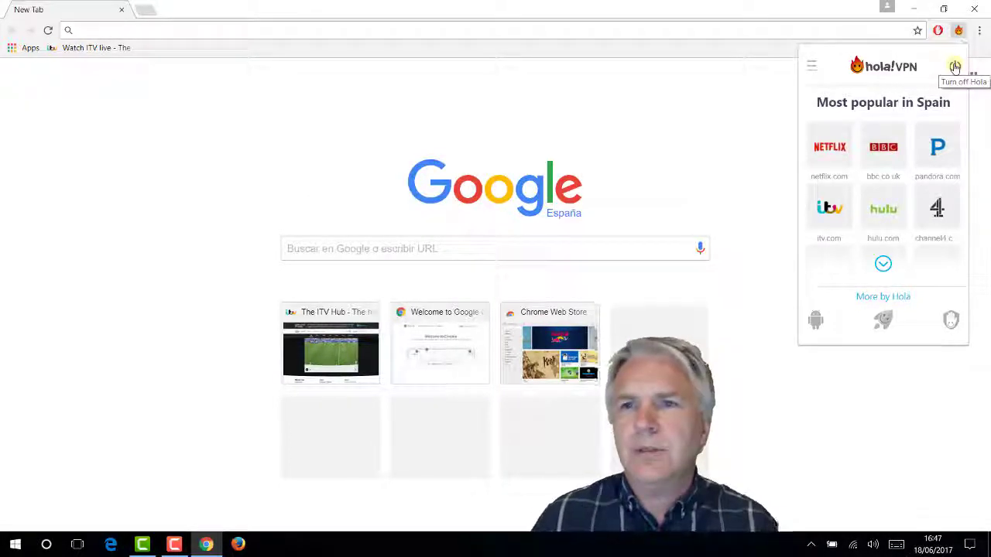
pyautogui.click(955, 67)
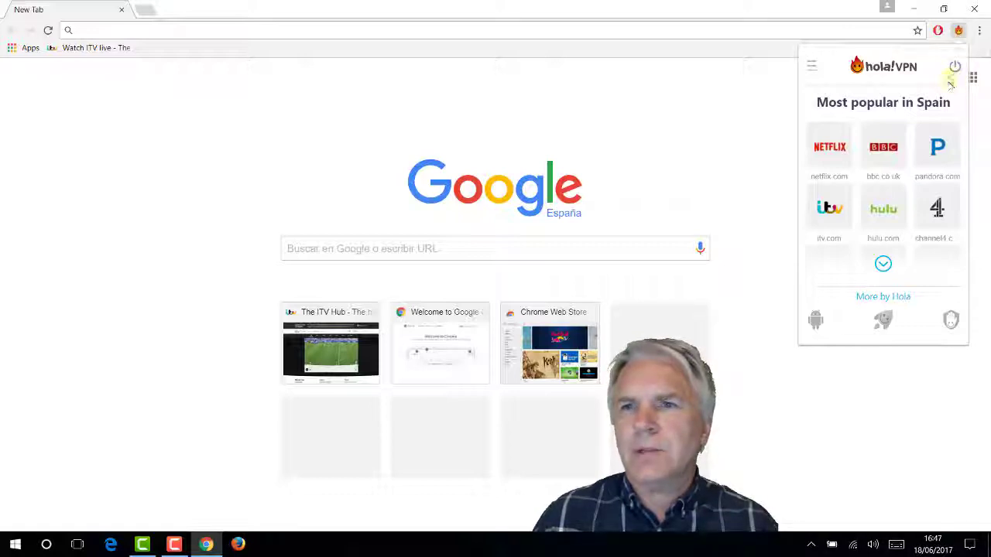
pyautogui.click(954, 67)
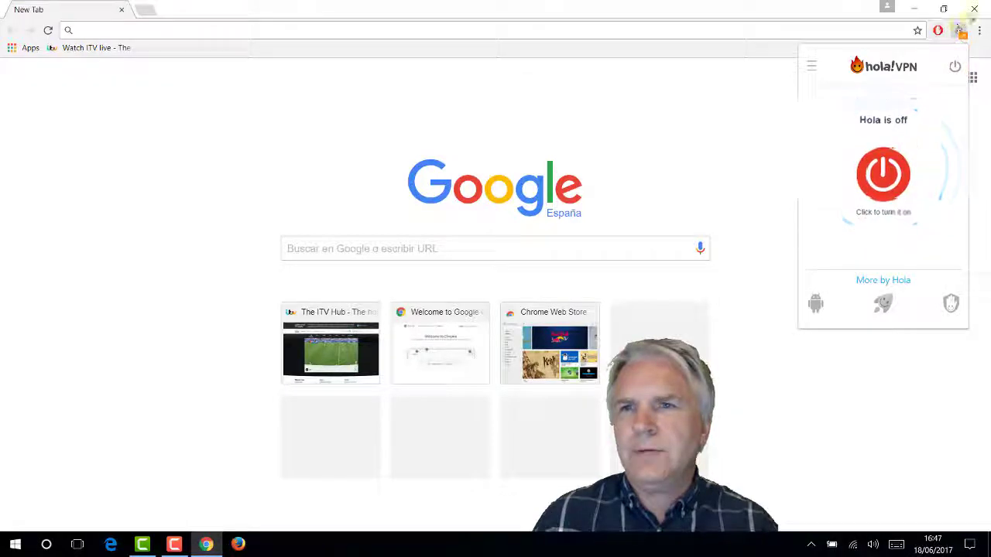
pyautogui.click(974, 10)
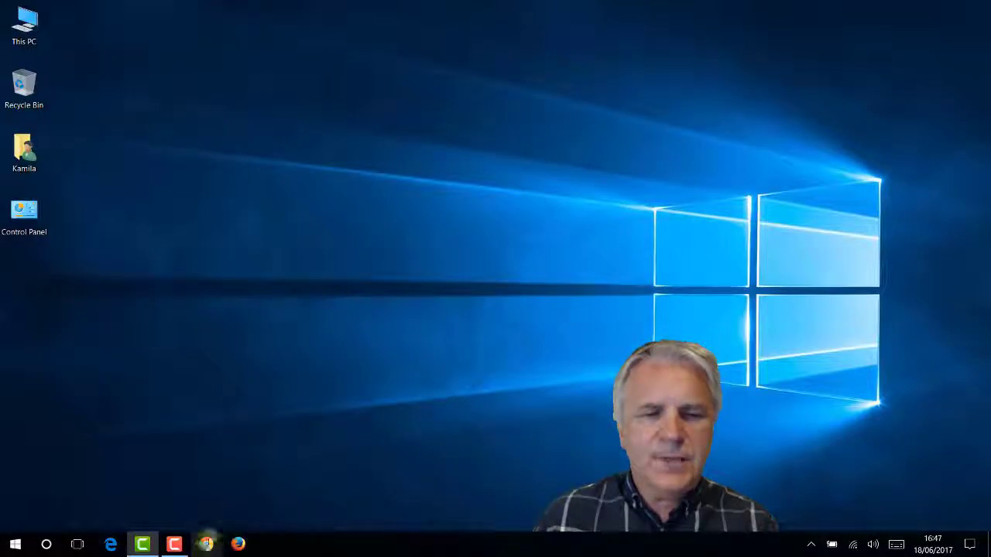
pyautogui.moveTo(204, 545); pyautogui.dragTo(359, 58)
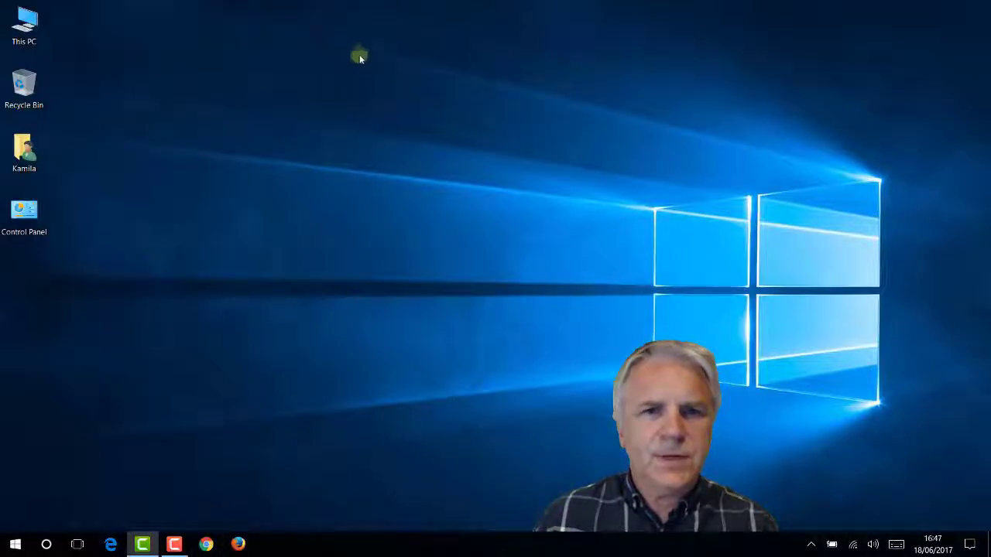
# Step: Look over the Start menu's pinned tiles, the Cortana search and the expanded Start folder list
pyautogui.click(15, 544)
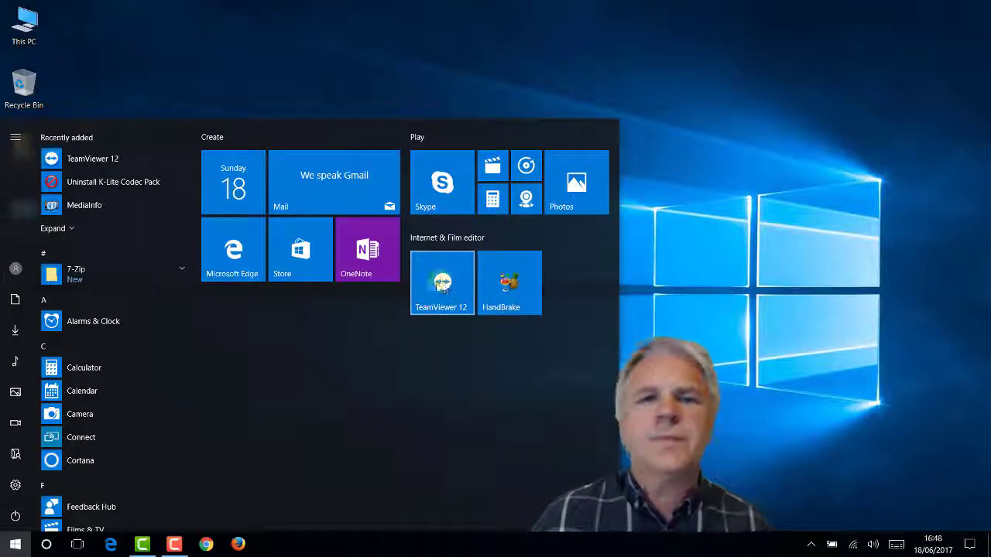
pyautogui.click(442, 281)
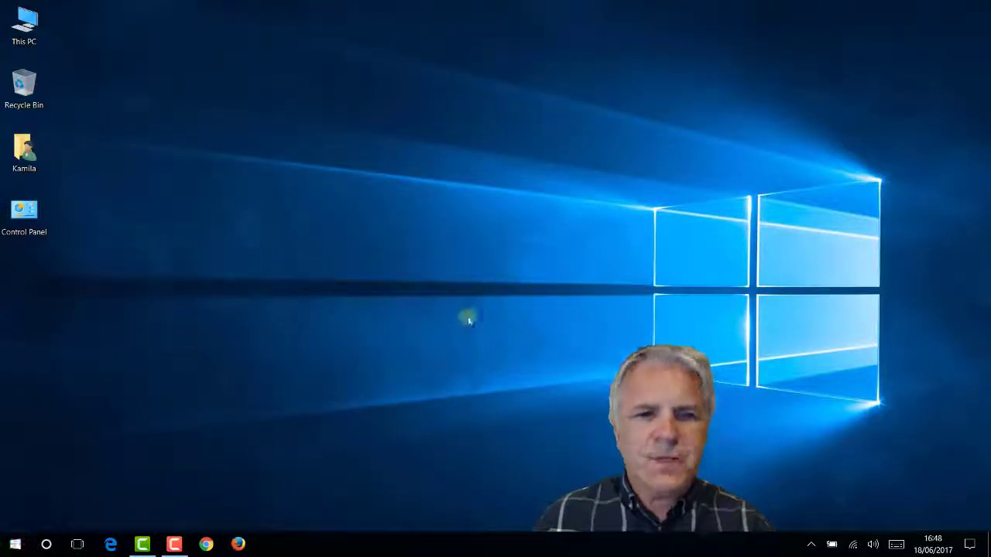
pyautogui.click(47, 545)
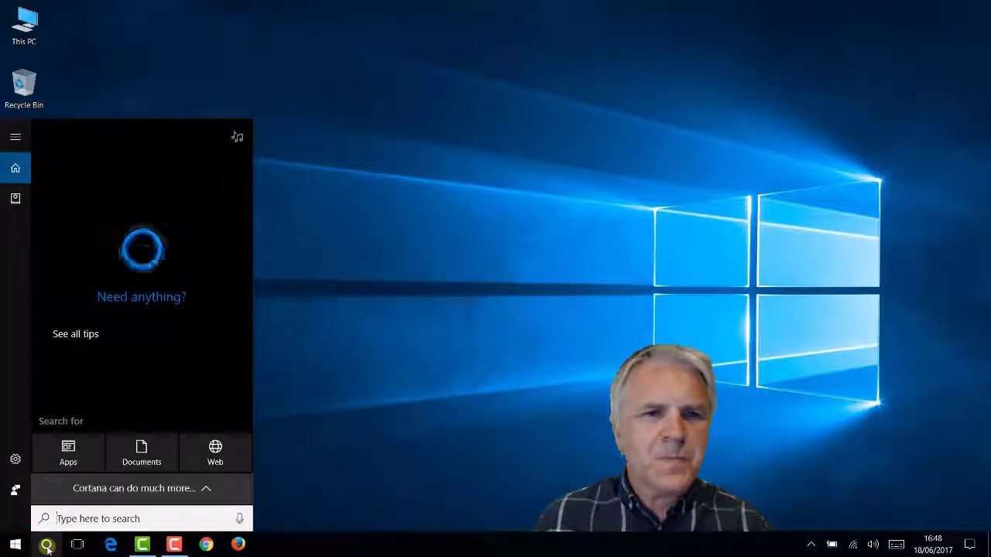
pyautogui.click(47, 545)
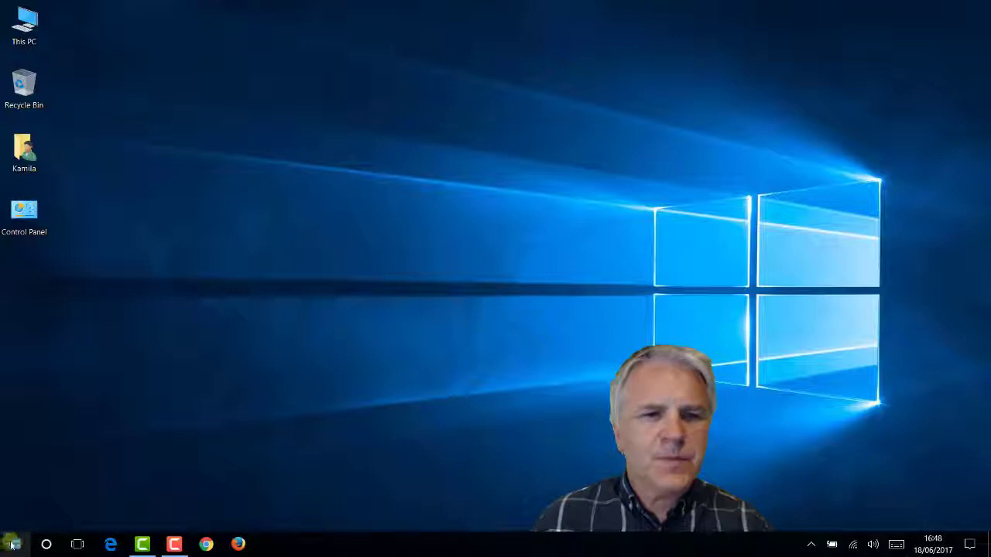
pyautogui.click(15, 546)
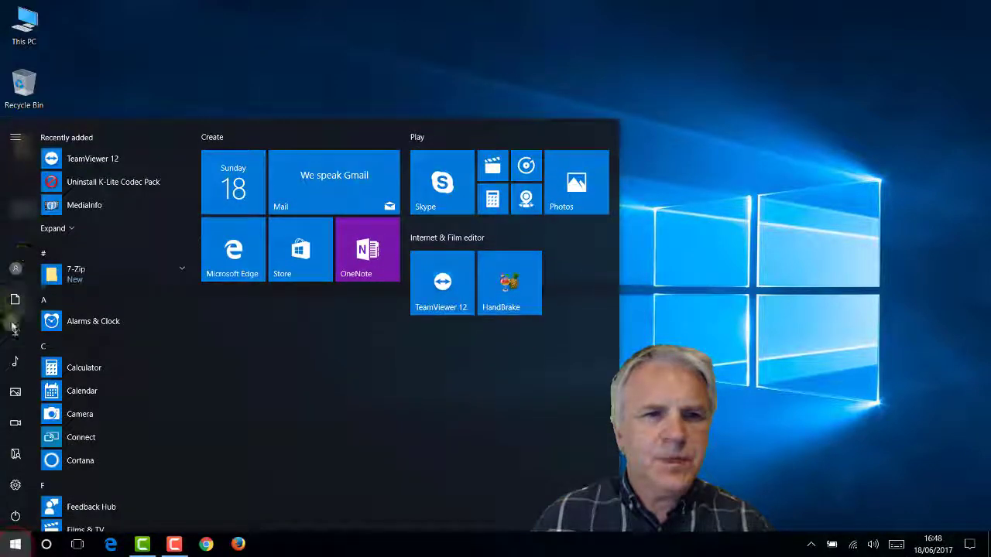
pyautogui.click(16, 137)
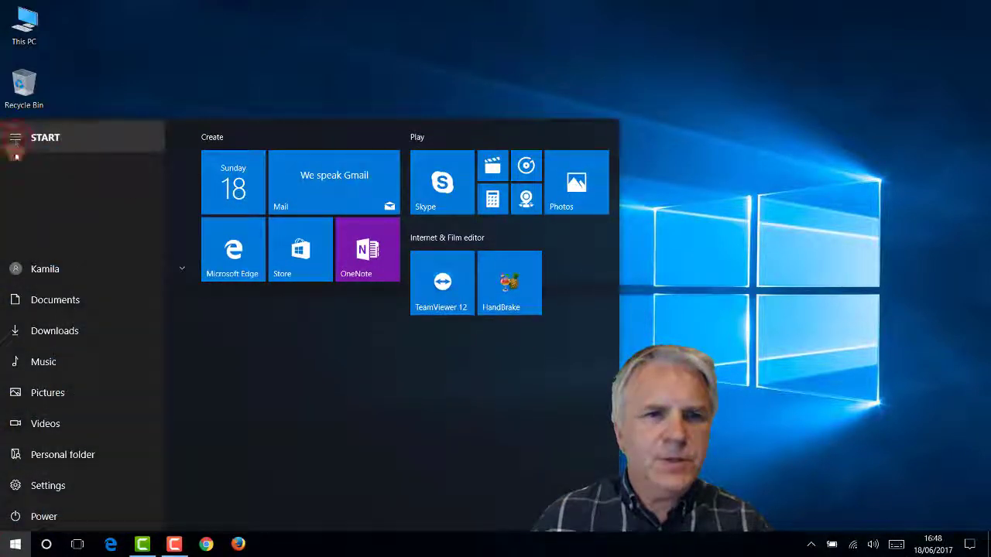
pyautogui.click(14, 548)
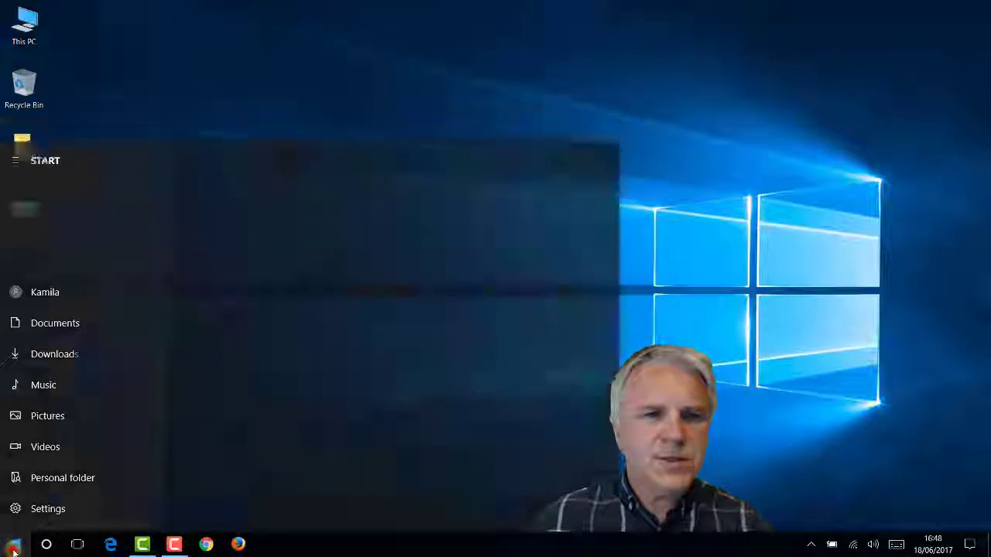
# Step: Examine the extra options for the Photos tile in the Start menu and close the menu
pyautogui.click(14, 549)
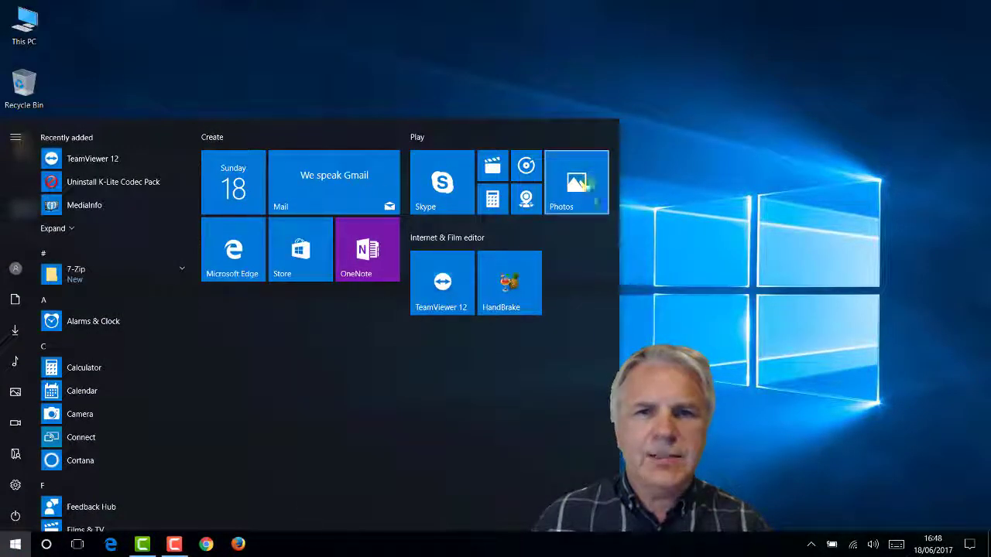
pyautogui.rightClick(581, 184)
pyautogui.click(631, 236)
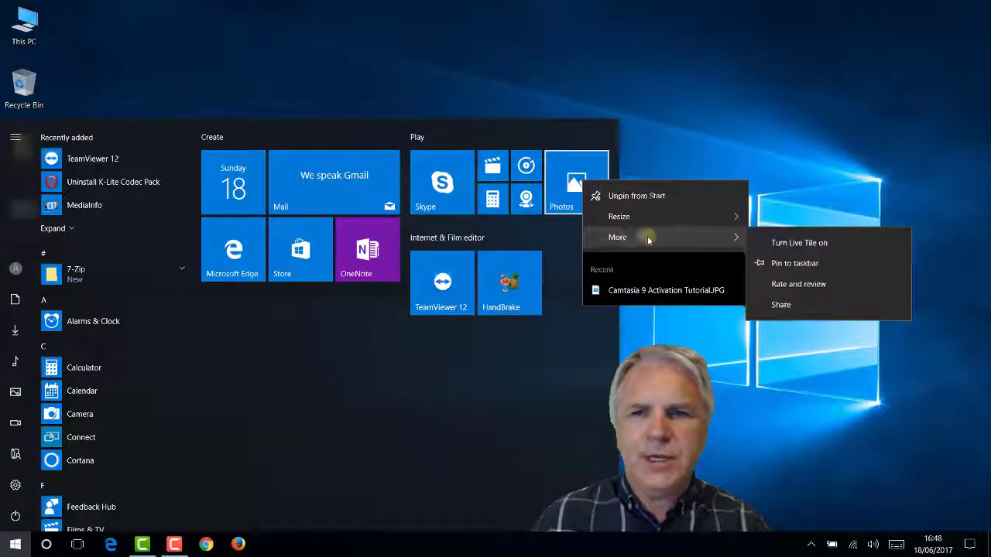
pyautogui.click(703, 122)
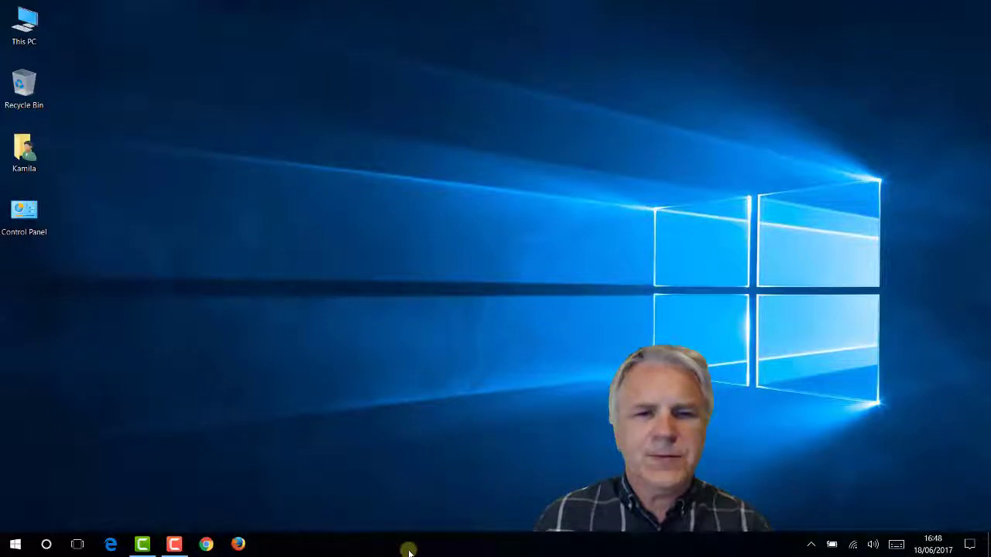
# Step: Turn on Night light in the Action Center and close it
pyautogui.click(970, 545)
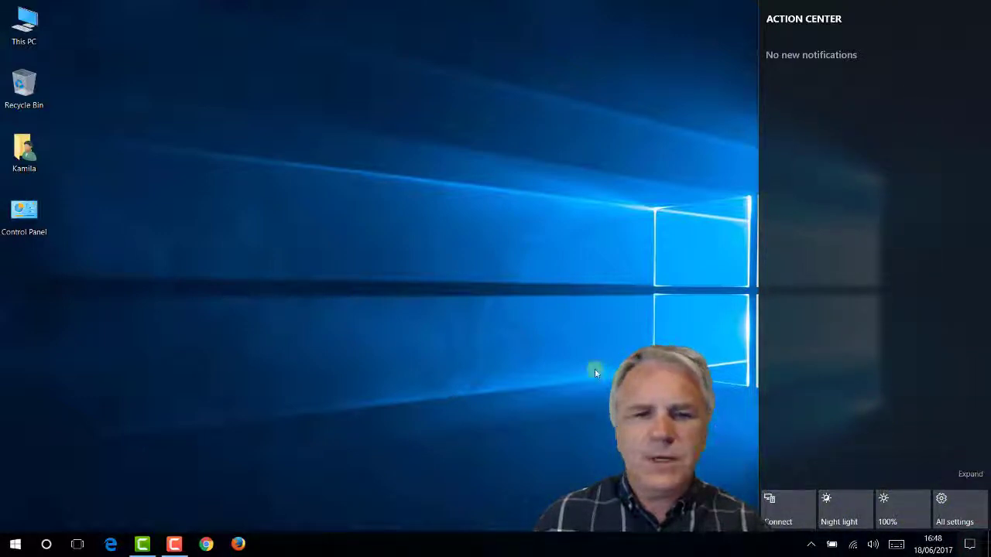
pyautogui.click(843, 513)
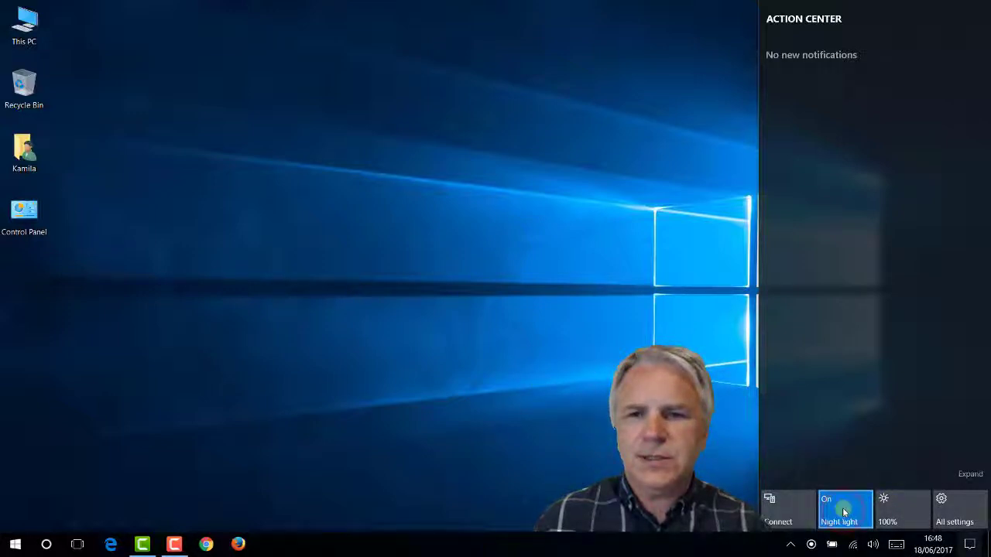
pyautogui.click(503, 349)
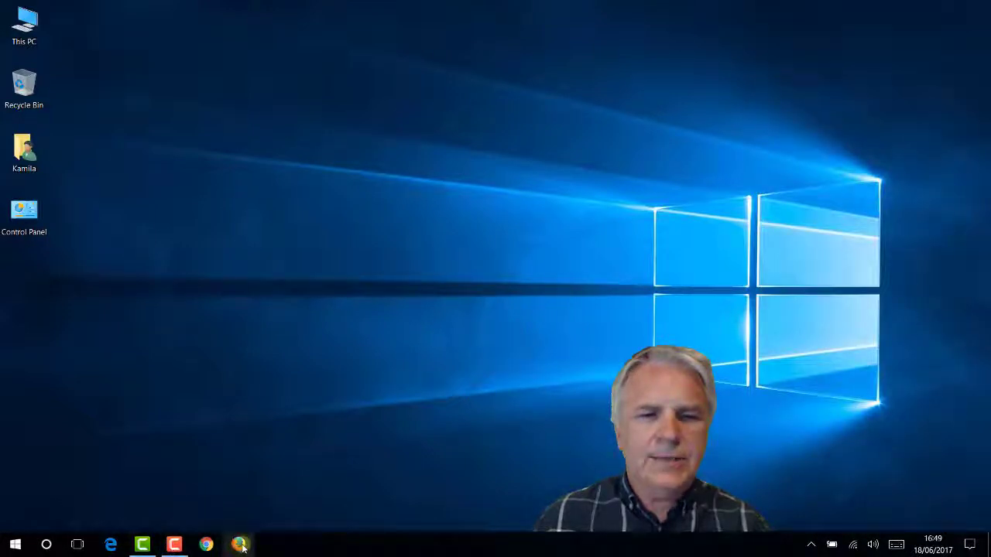
# Step: Unpin Microsoft Edge from the taskbar
pyautogui.rightClick(112, 545)
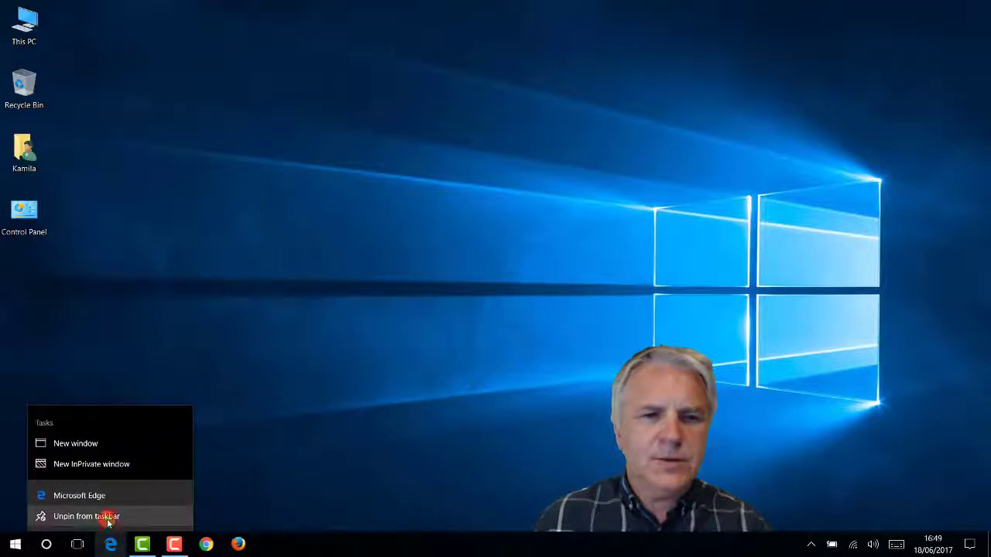
pyautogui.click(108, 520)
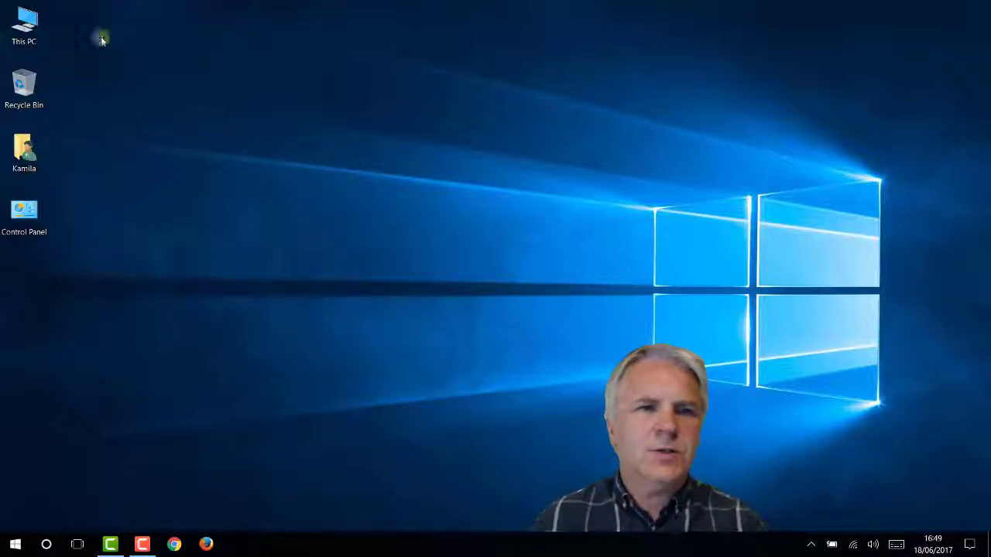
# Step: Open the user's personal folder and select the Documents folder to preview the quick Delete command before clearing the selection
pyautogui.doubleClick(24, 151)
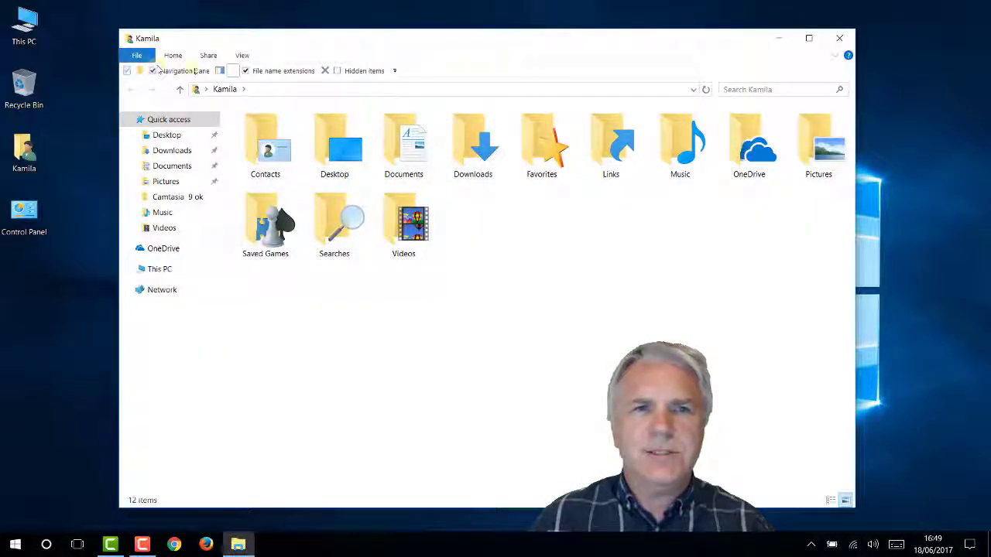
pyautogui.click(336, 72)
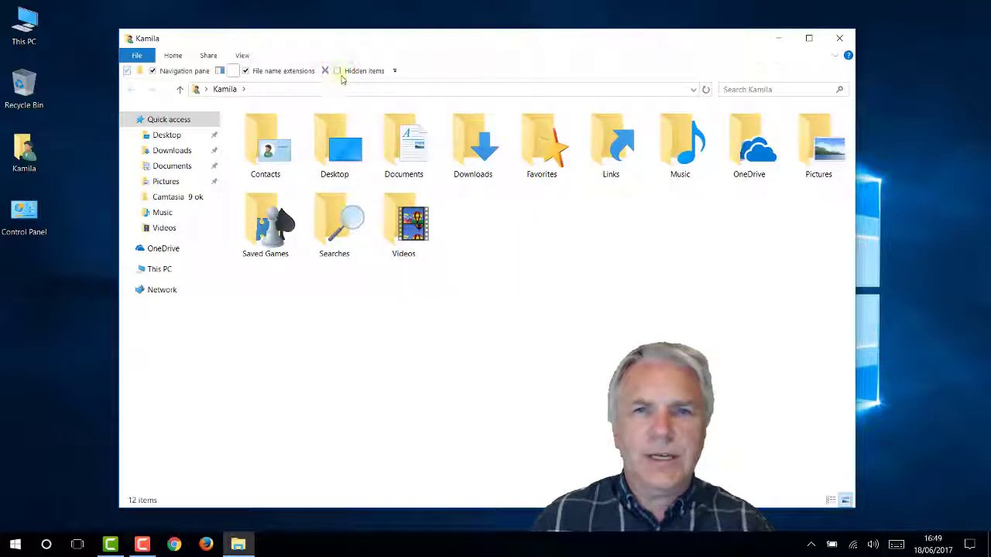
pyautogui.click(409, 143)
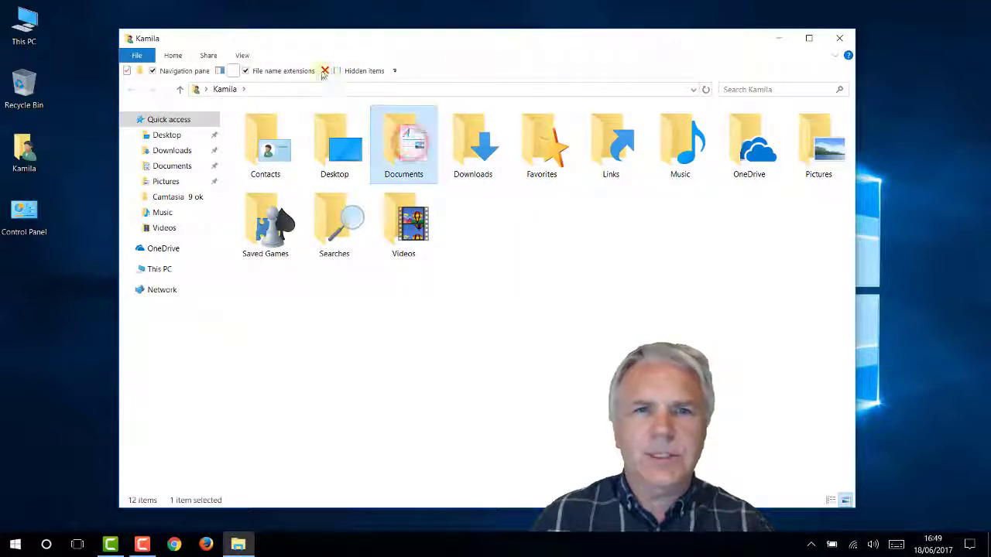
pyautogui.click(519, 310)
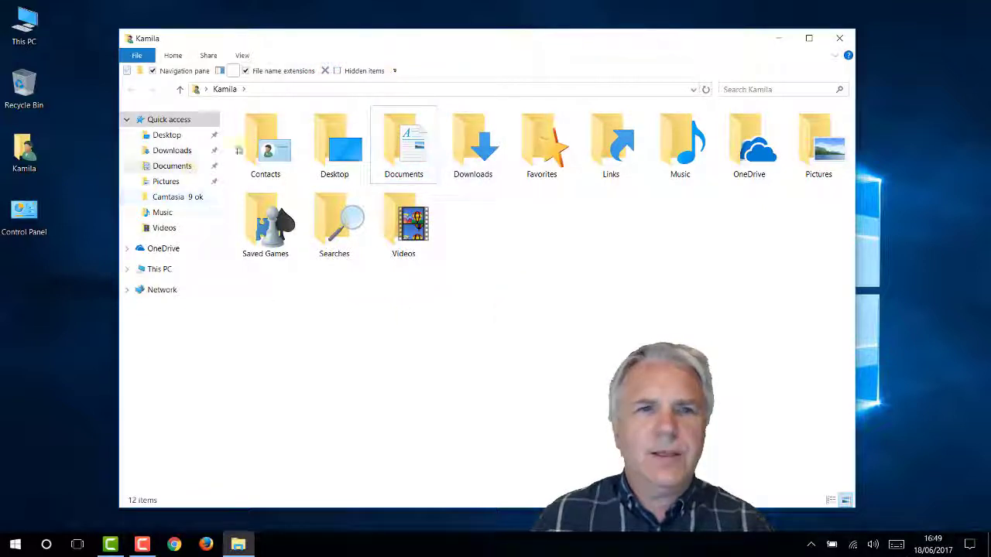
# Step: Try the extra large icons layout in the personal folder and switch it to small icons
pyautogui.click(222, 70)
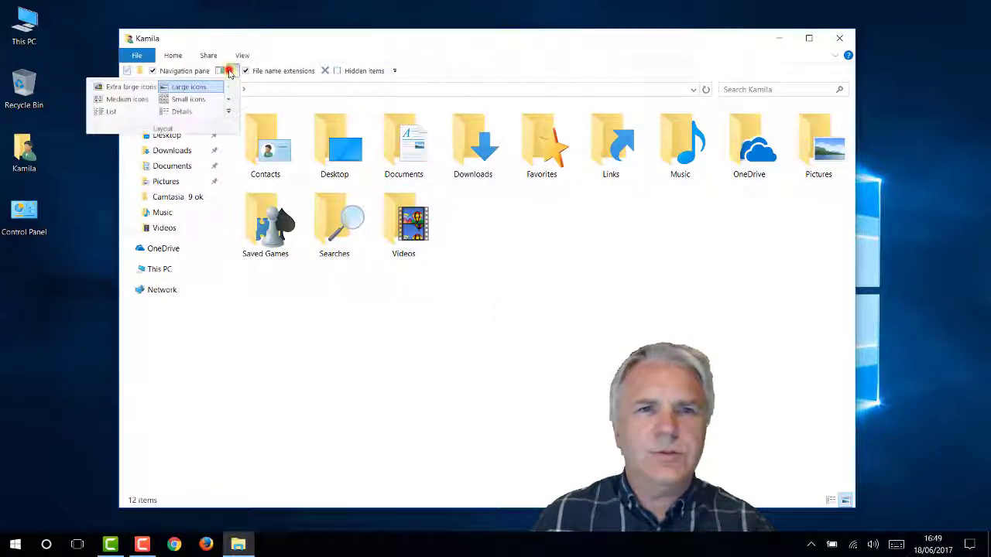
pyautogui.click(138, 88)
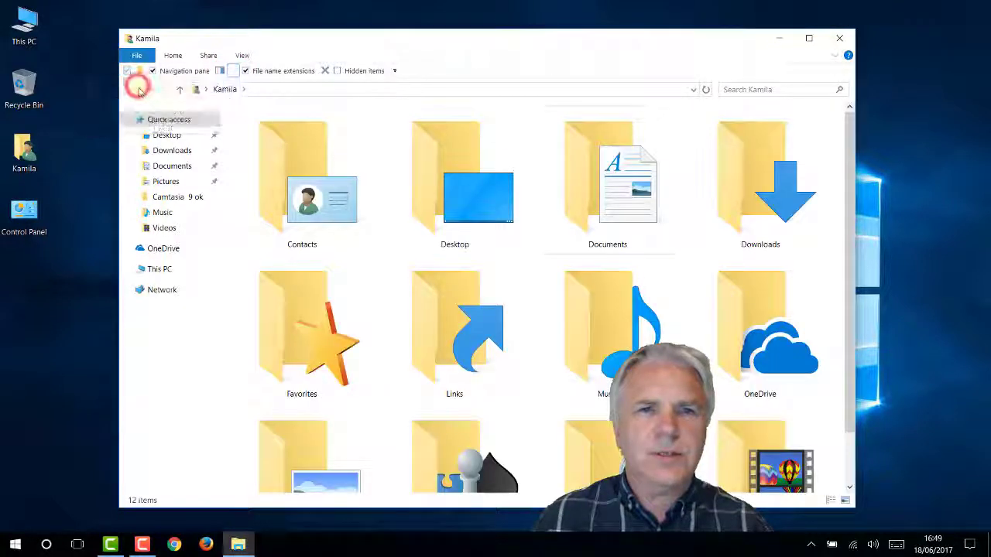
pyautogui.click(233, 71)
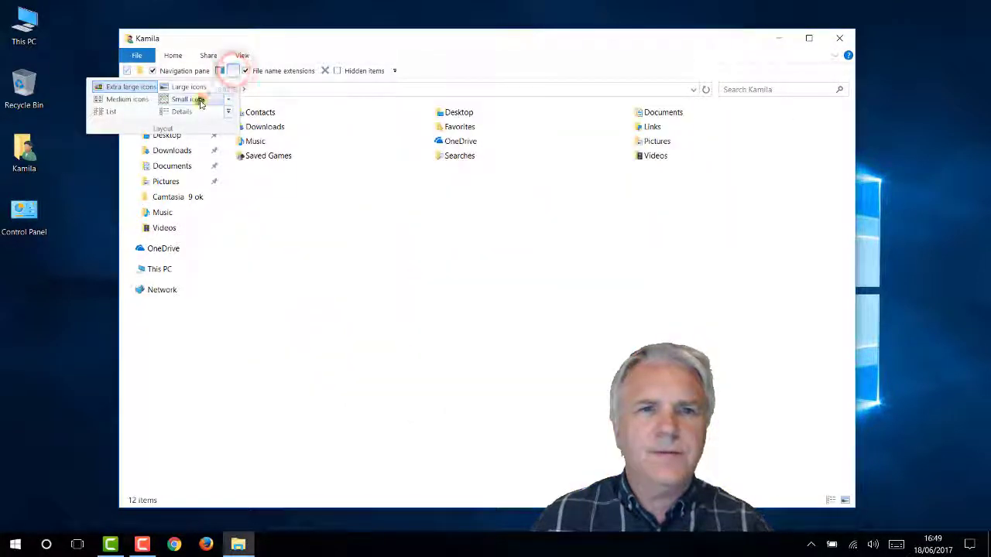
pyautogui.click(199, 99)
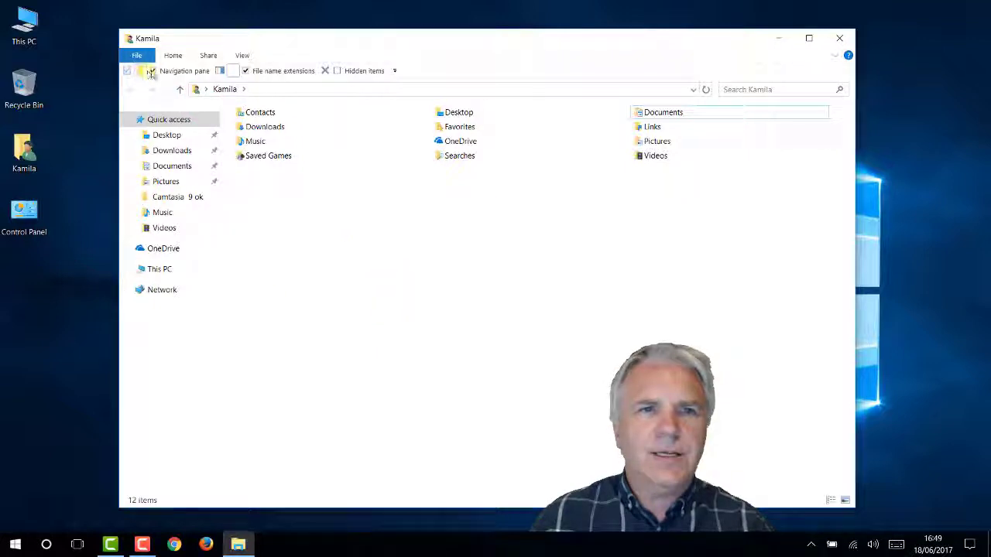
# Step: Toggle the personal folder's navigation pane off and back on, and reposition the window slightly on the desktop
pyautogui.click(152, 70)
pyautogui.click(151, 70)
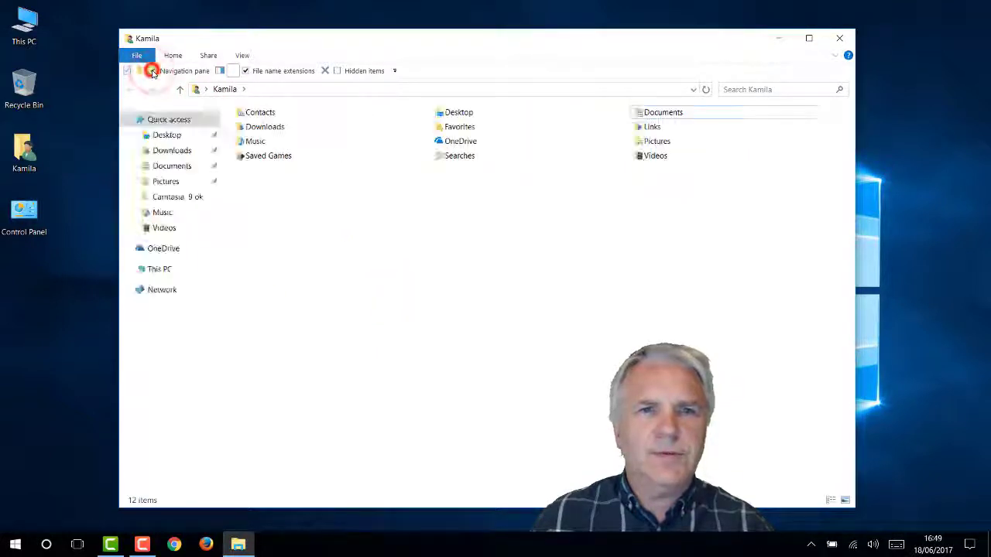
pyautogui.click(480, 308)
pyautogui.moveTo(626, 39); pyautogui.dragTo(651, 41)
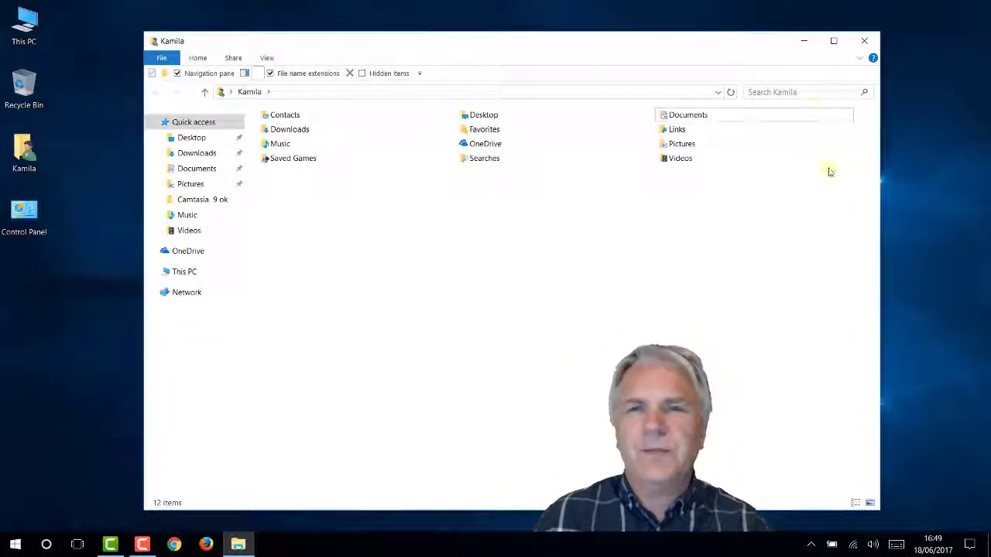